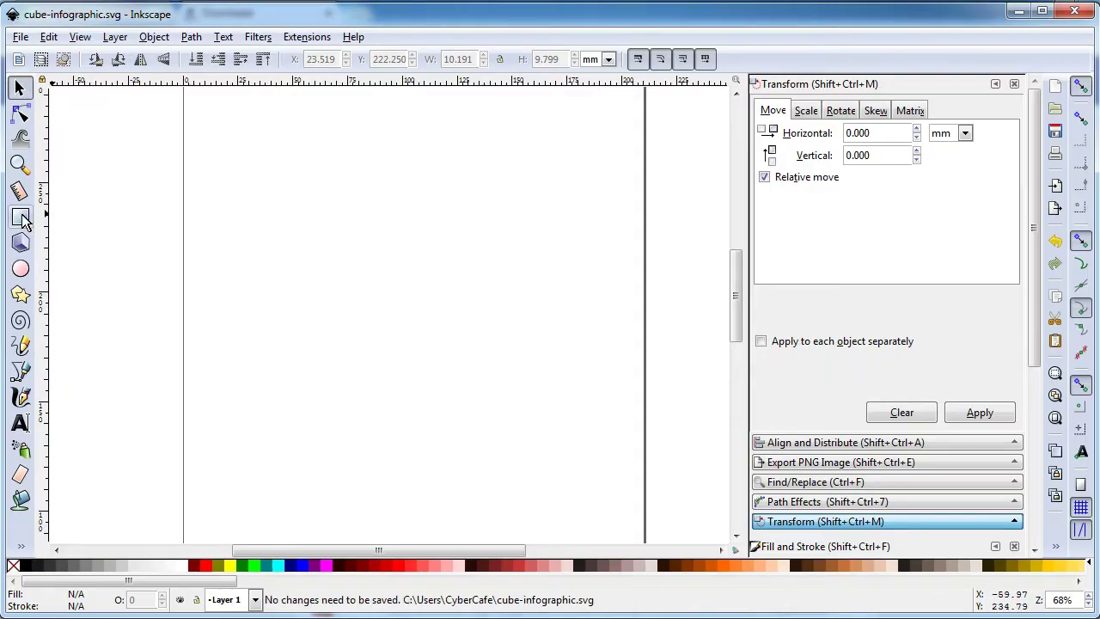
- Draw a dark red six-cornered hexagon and rotate it to stand upright
click(31, 294)
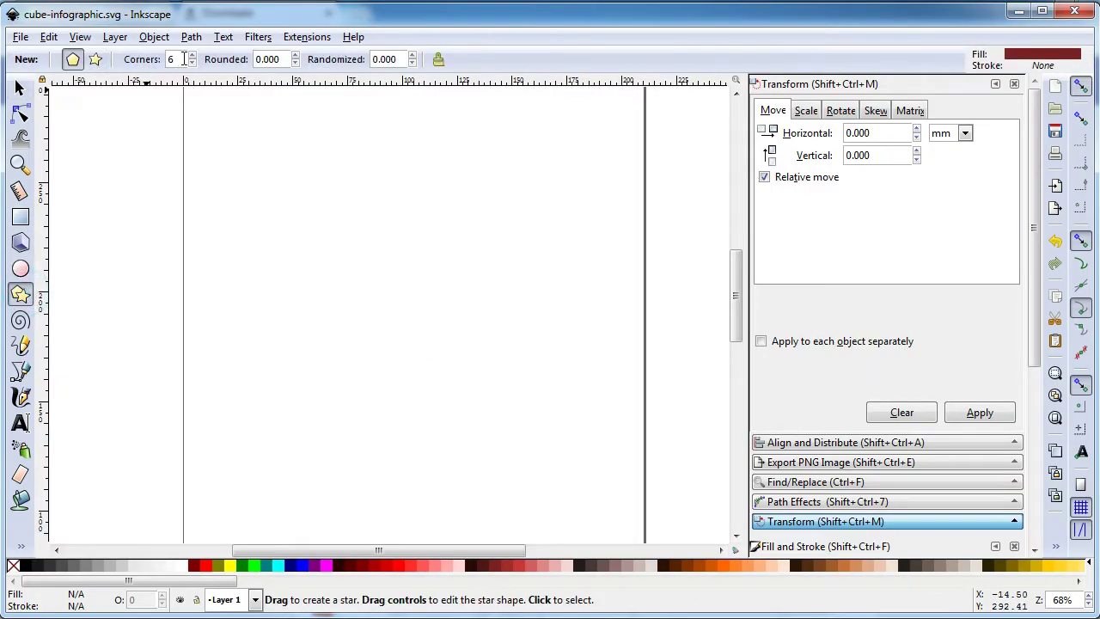
drag(390, 332, 465, 408)
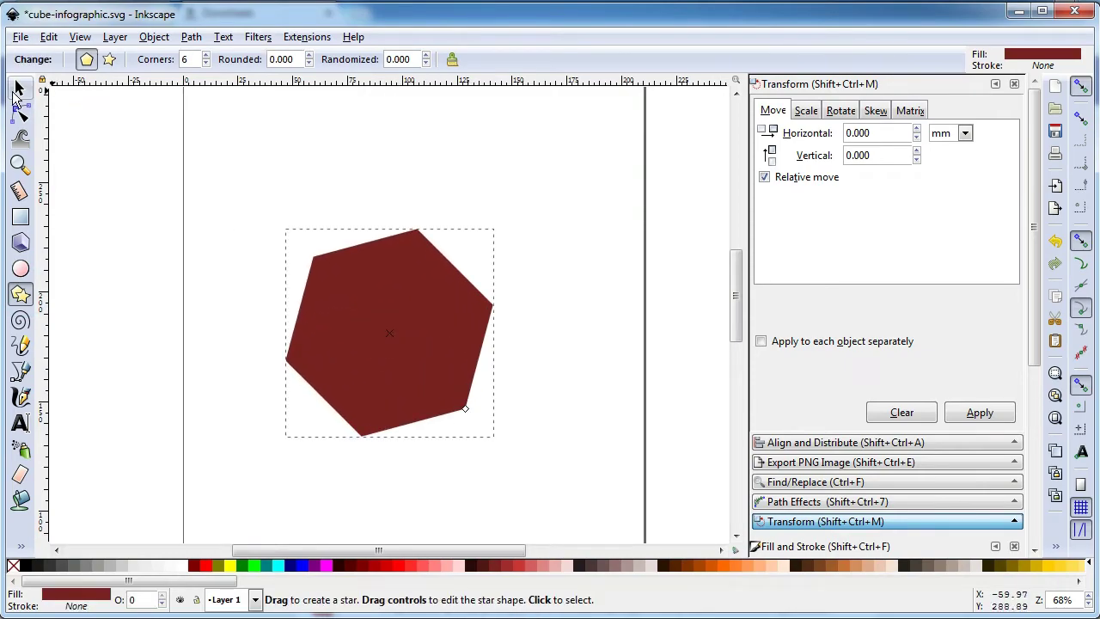
click(19, 89)
click(390, 301)
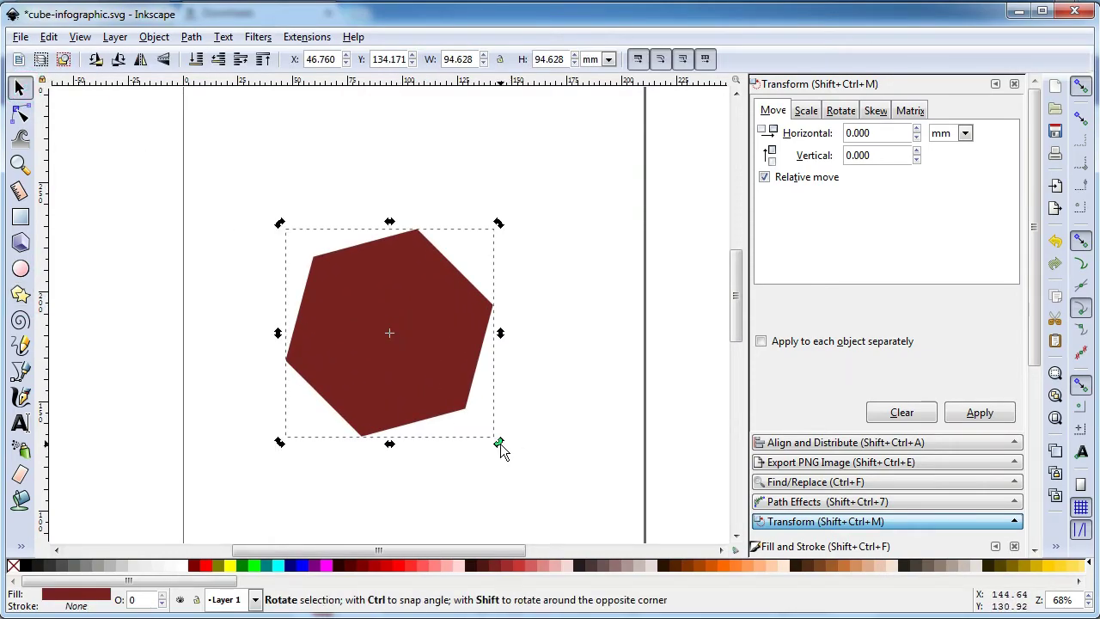
drag(500, 444, 521, 427)
click(598, 403)
- Zoom in on the hexagon and convert it to a path with Object to Path
key(z)
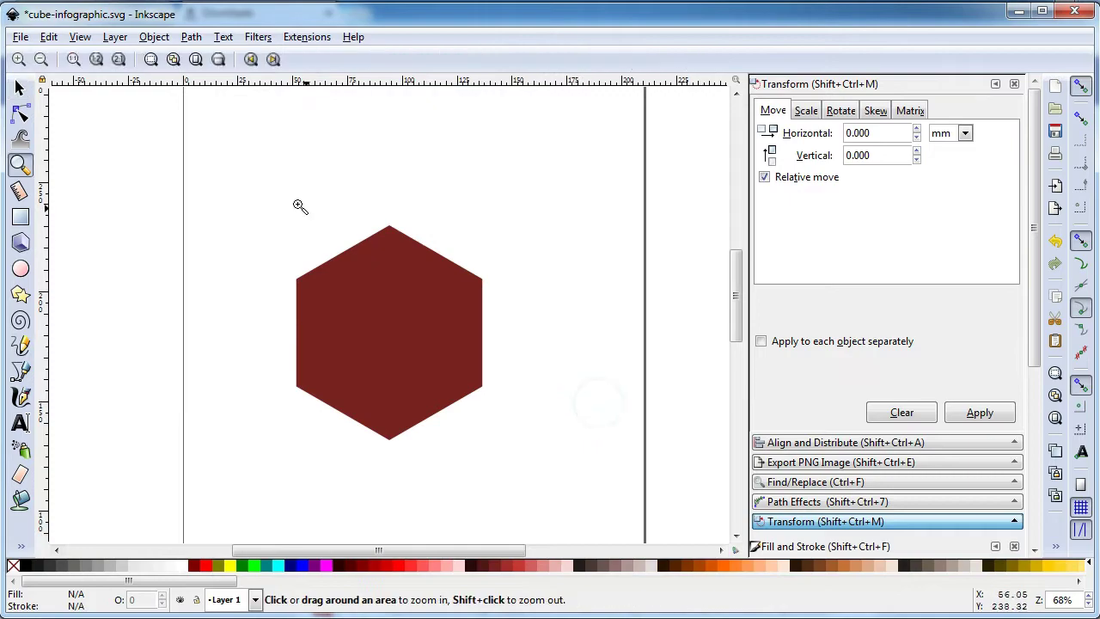
drag(231, 186, 552, 419)
click(19, 87)
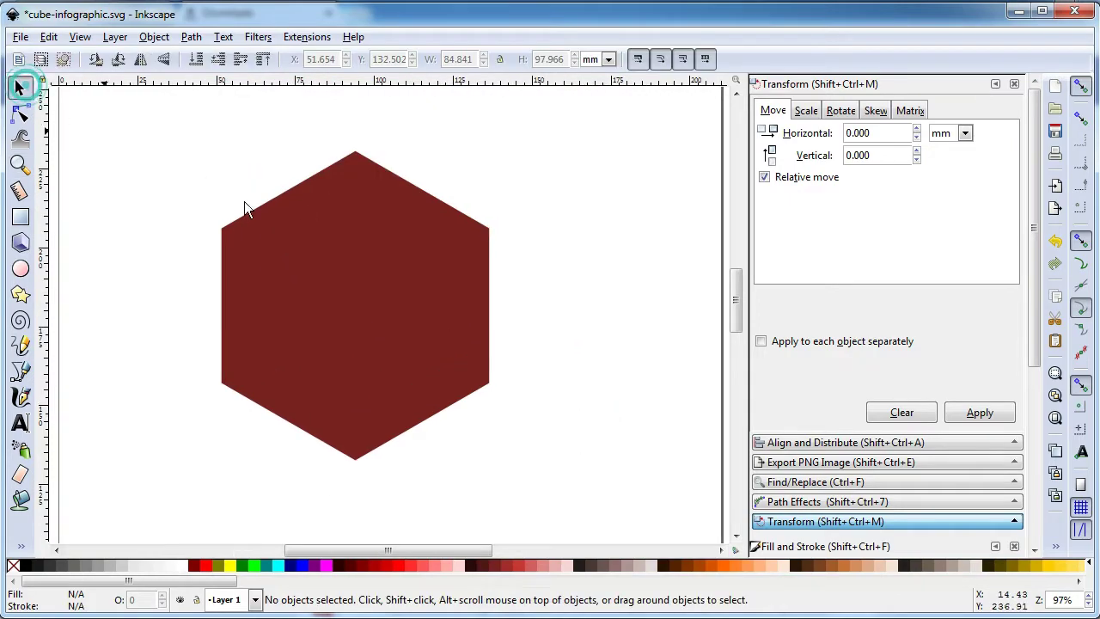
click(336, 243)
click(189, 40)
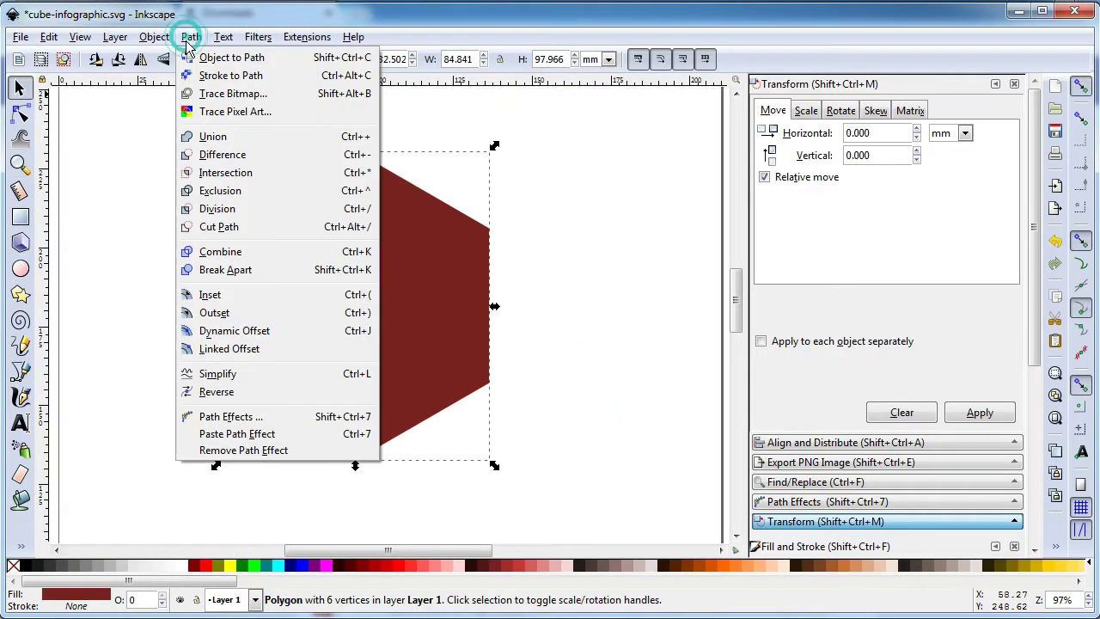
click(268, 58)
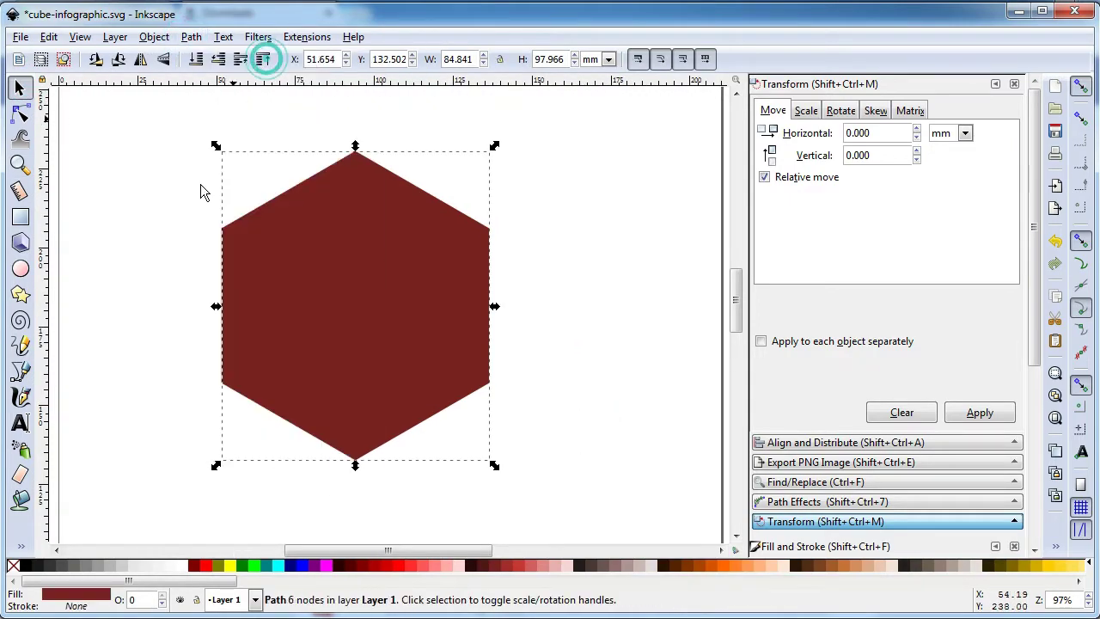
- With the Pencil set to Shape None, draw two corner-to-corner diagonals and a vertical line through the hexagon
click(21, 345)
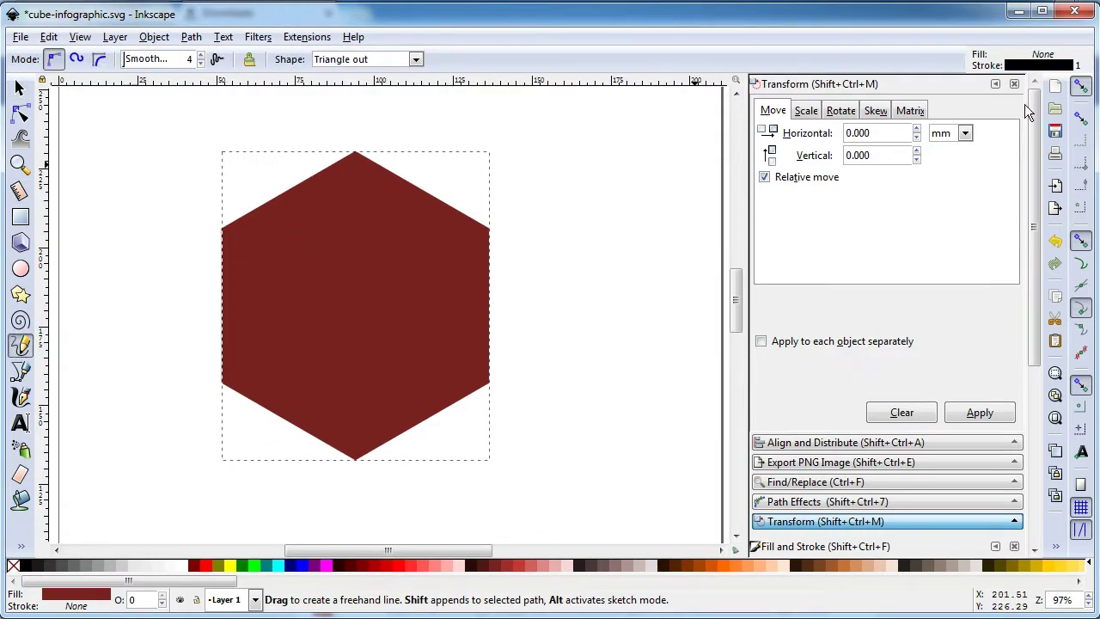
key(Escape)
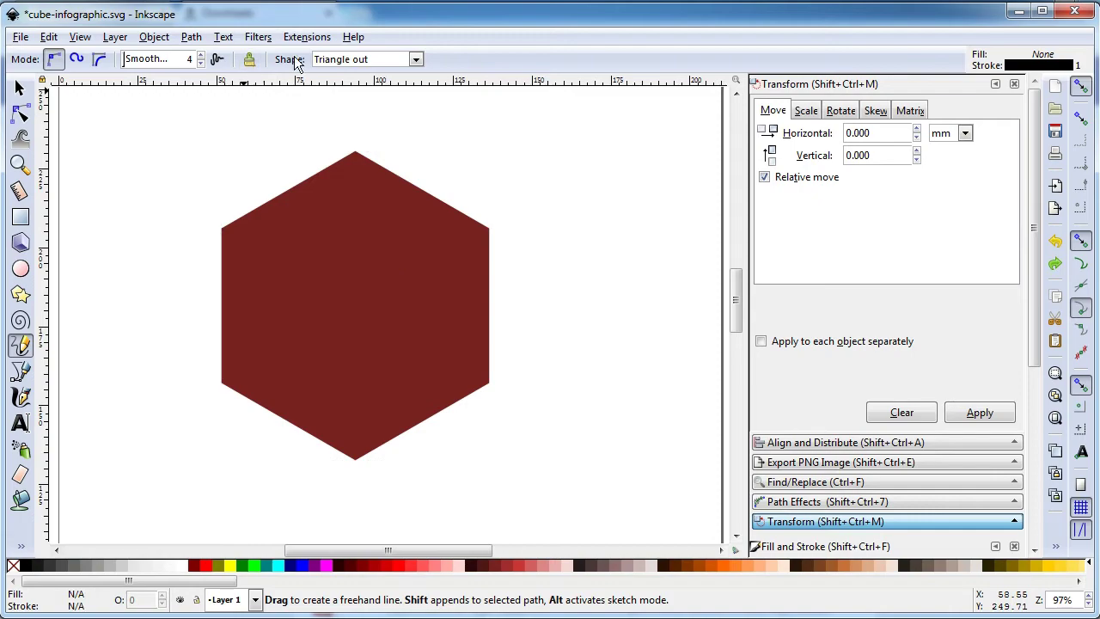
click(358, 60)
click(331, 79)
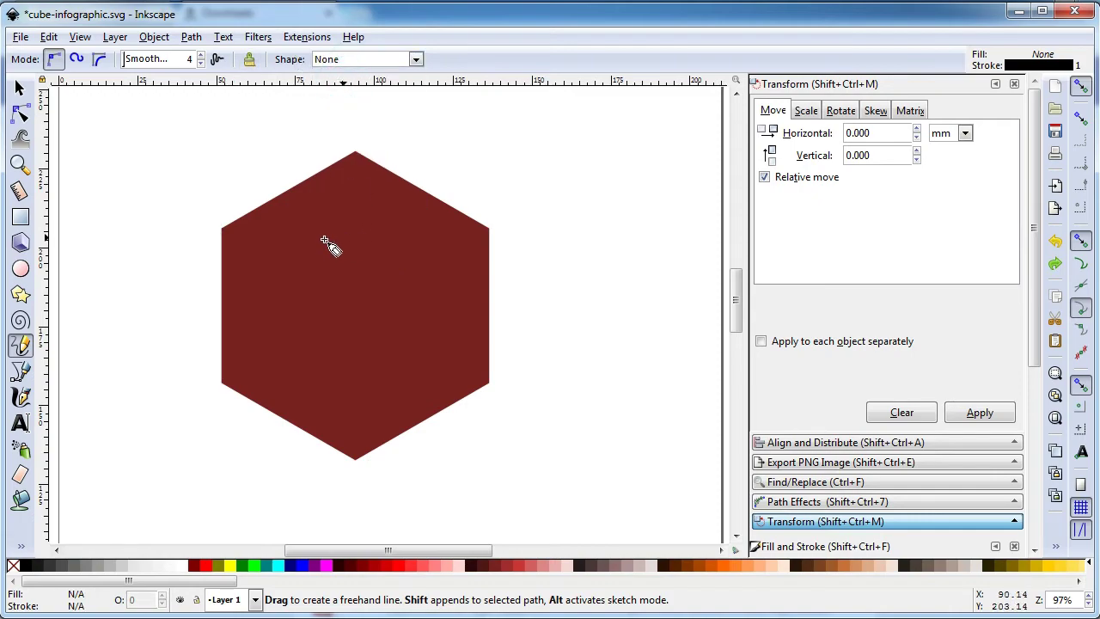
click(222, 230)
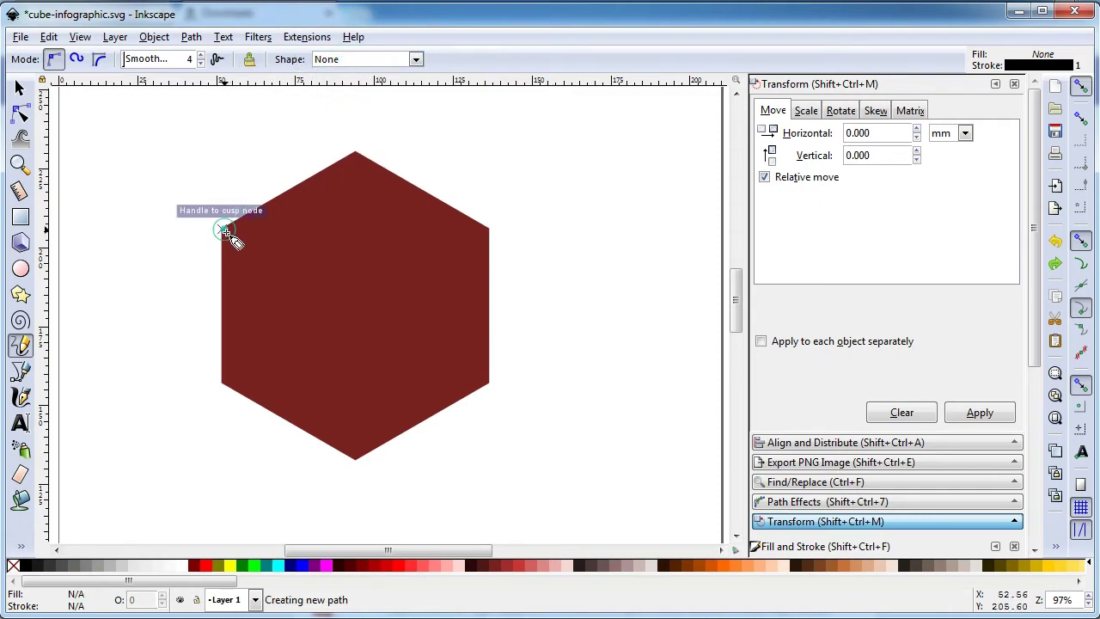
click(488, 381)
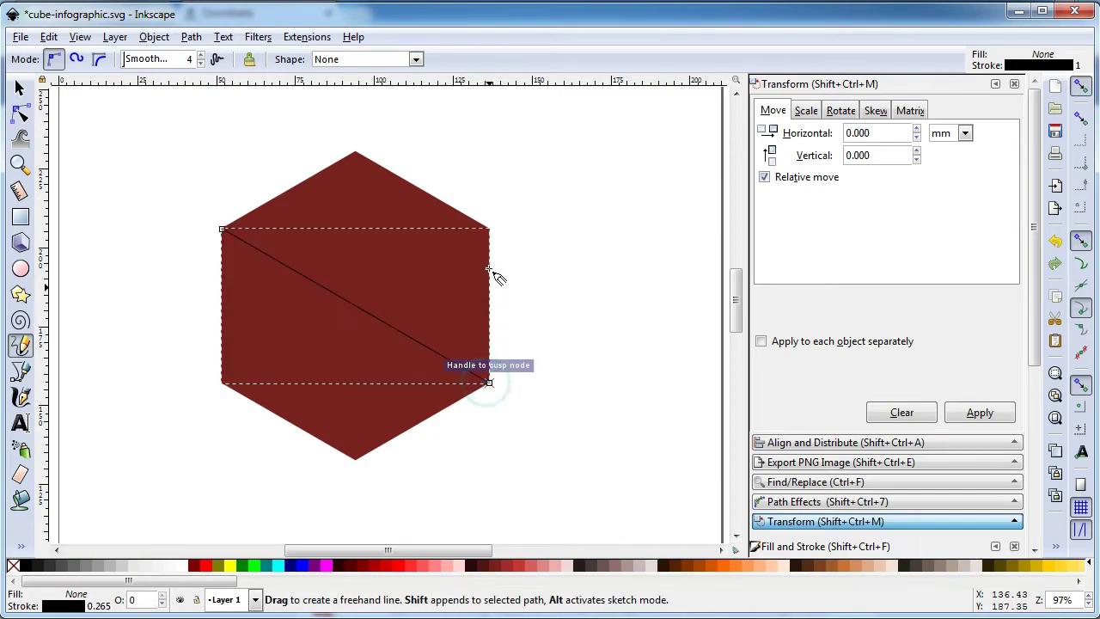
click(490, 230)
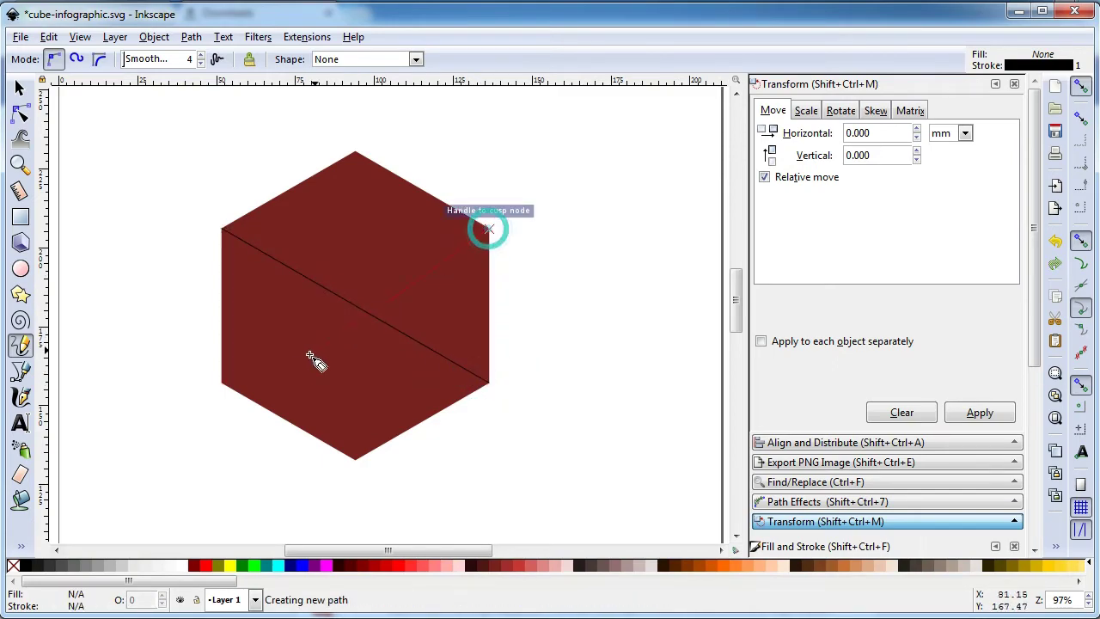
click(222, 382)
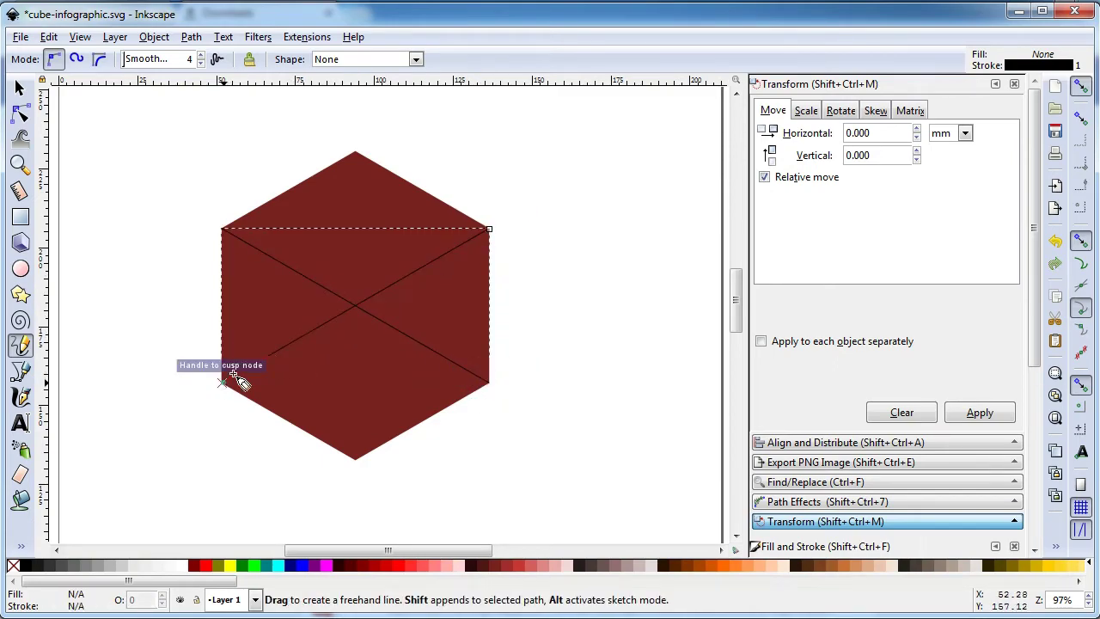
click(357, 154)
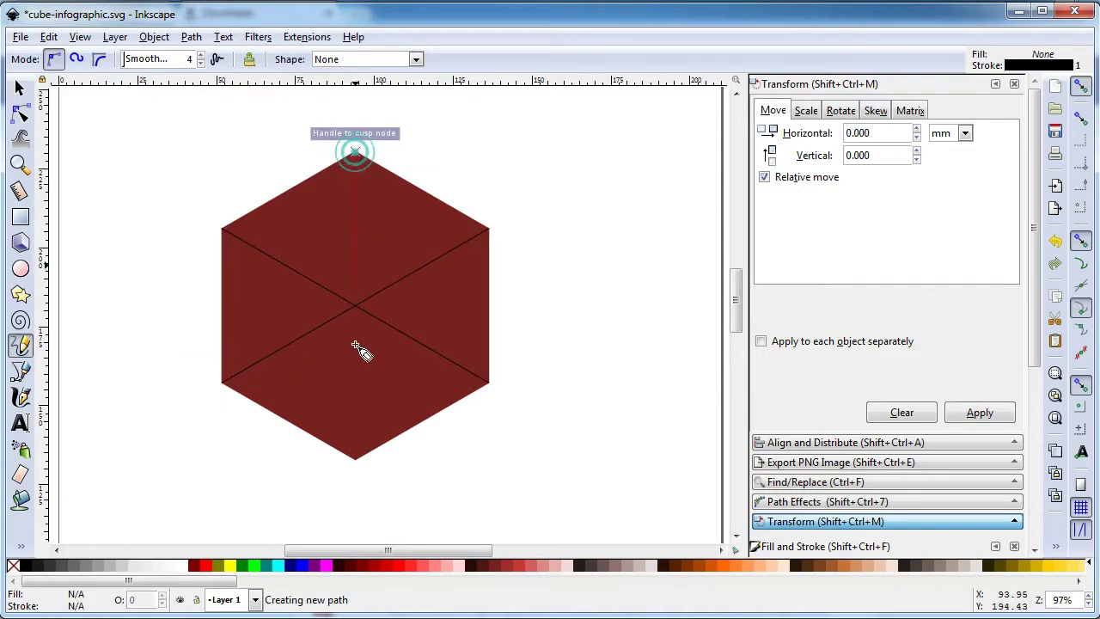
click(356, 458)
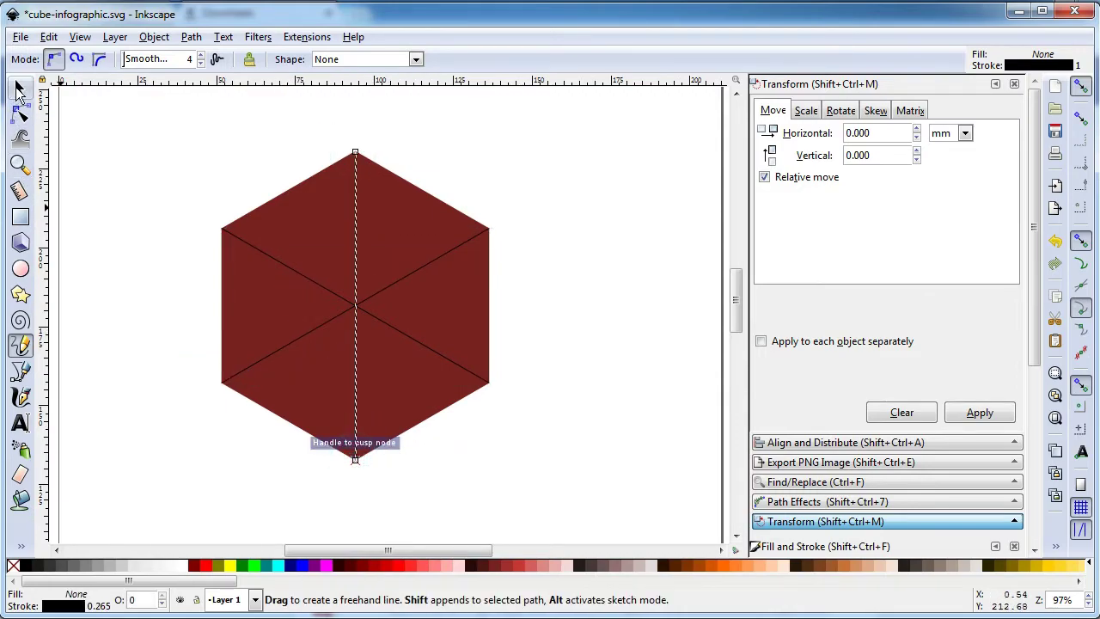
- Deselect the lines, save cube-infographic.svg and zoom out to the whole page
click(19, 88)
key(Escape)
key(ctrl+s)
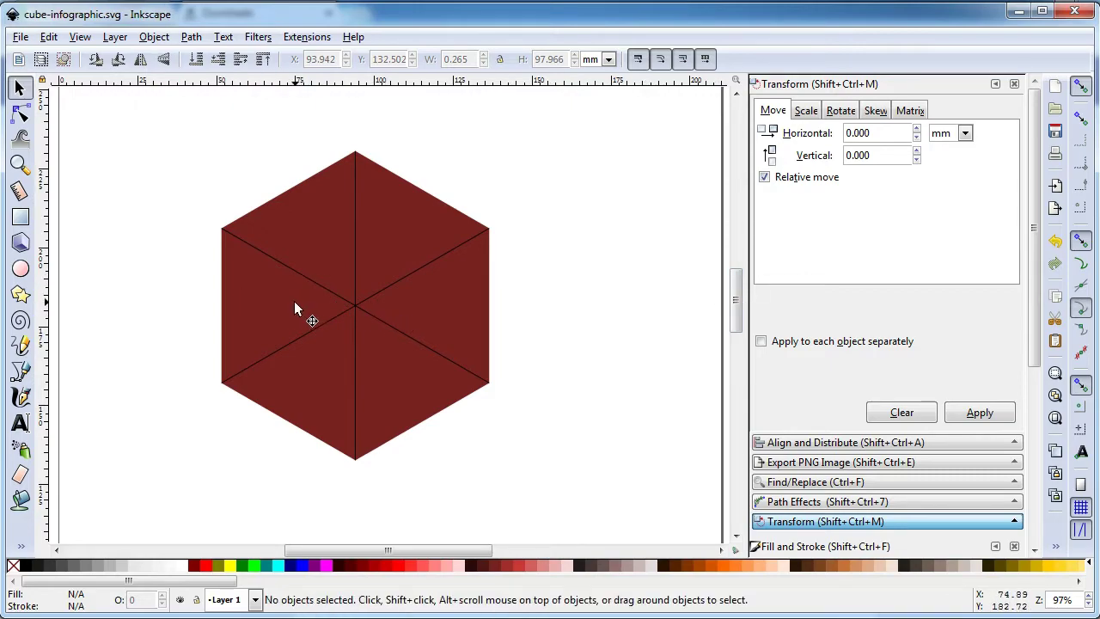
key(minus)
scroll(729, 344, up, 2)
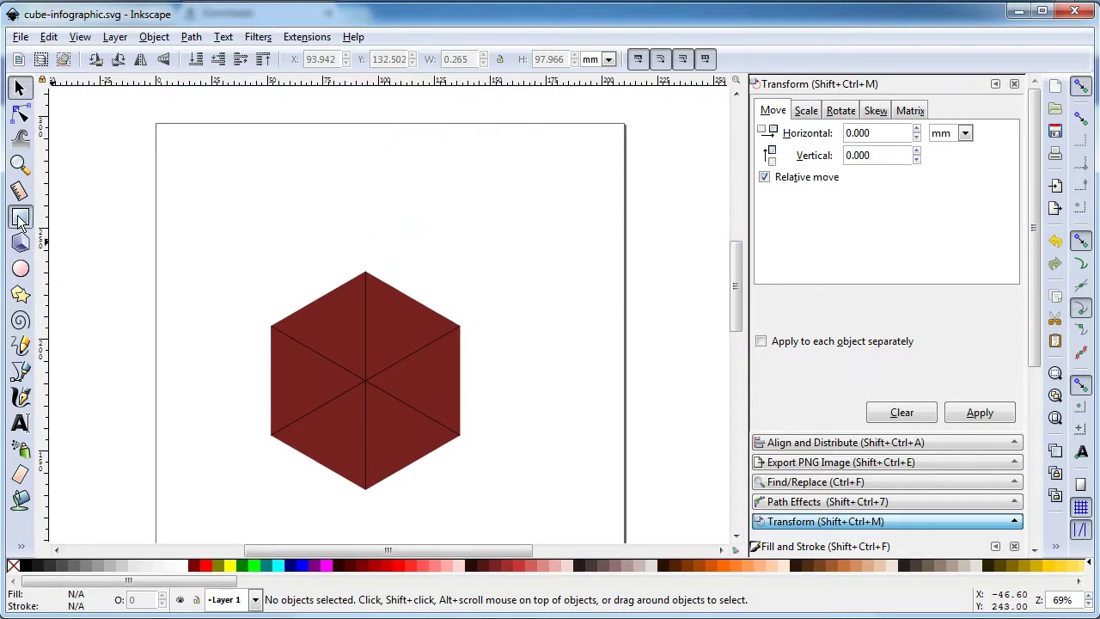
- Draw a dark red square, convert it to a path and move it to the upper left
click(21, 219)
drag(461, 189, 506, 237)
click(21, 88)
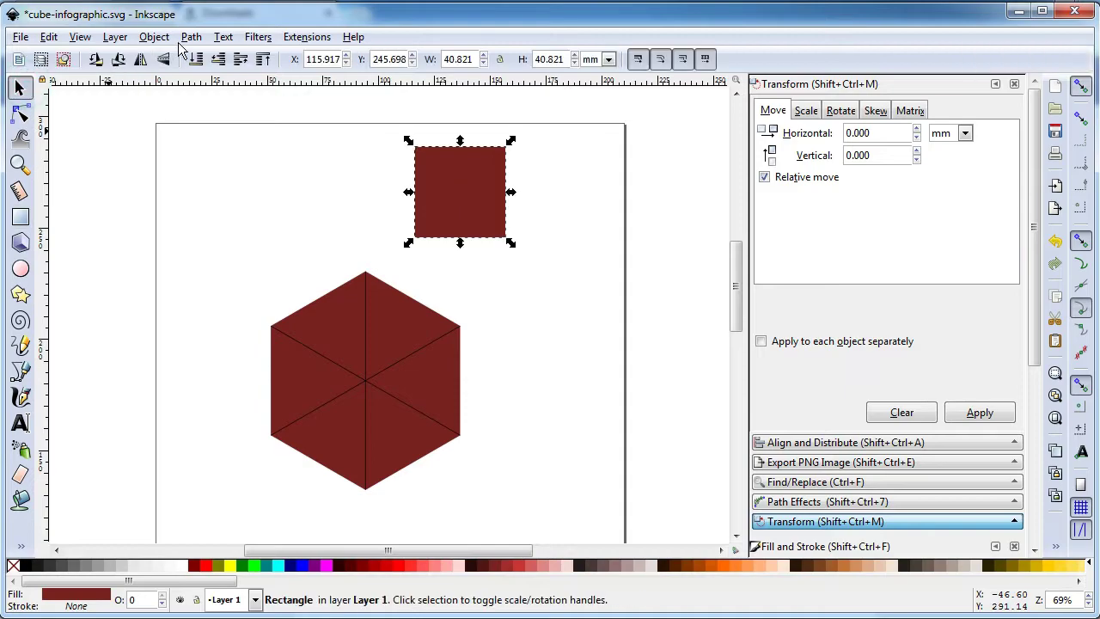
click(191, 37)
click(206, 61)
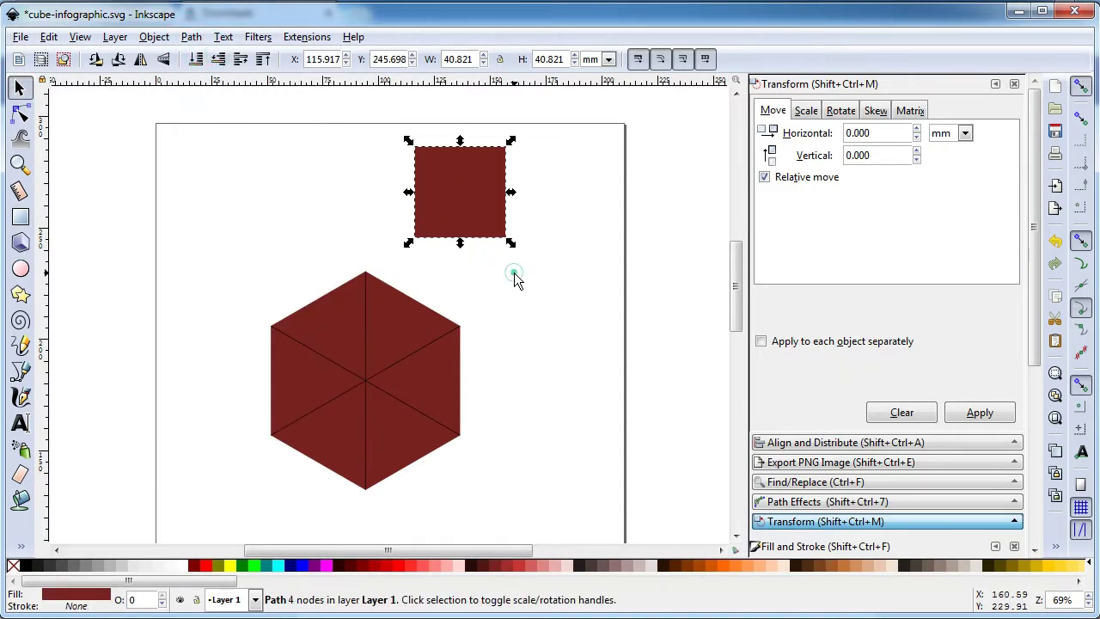
click(514, 274)
drag(458, 206, 258, 207)
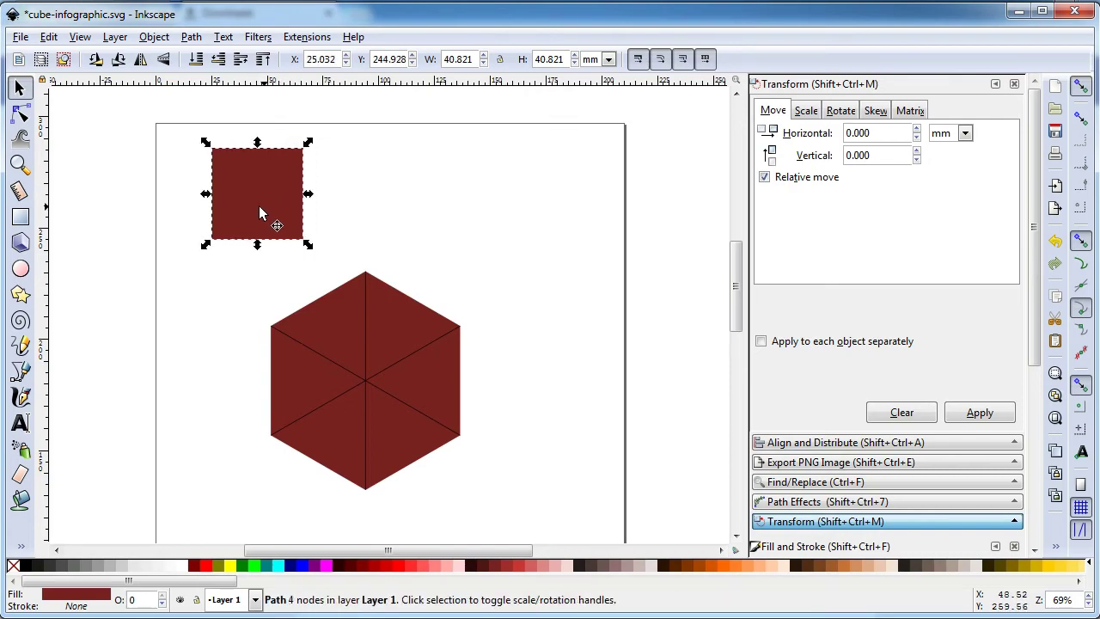
- Add a '01' text label in Impact and enlarge it over the square
click(33, 417)
click(362, 213)
text(01)
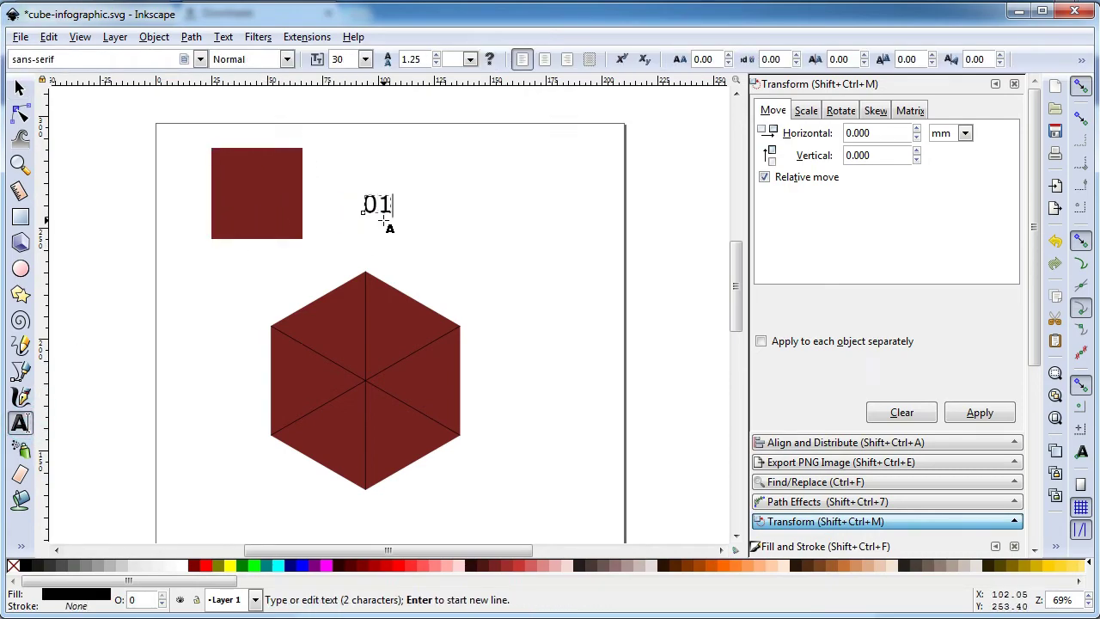
key(ctrl+a)
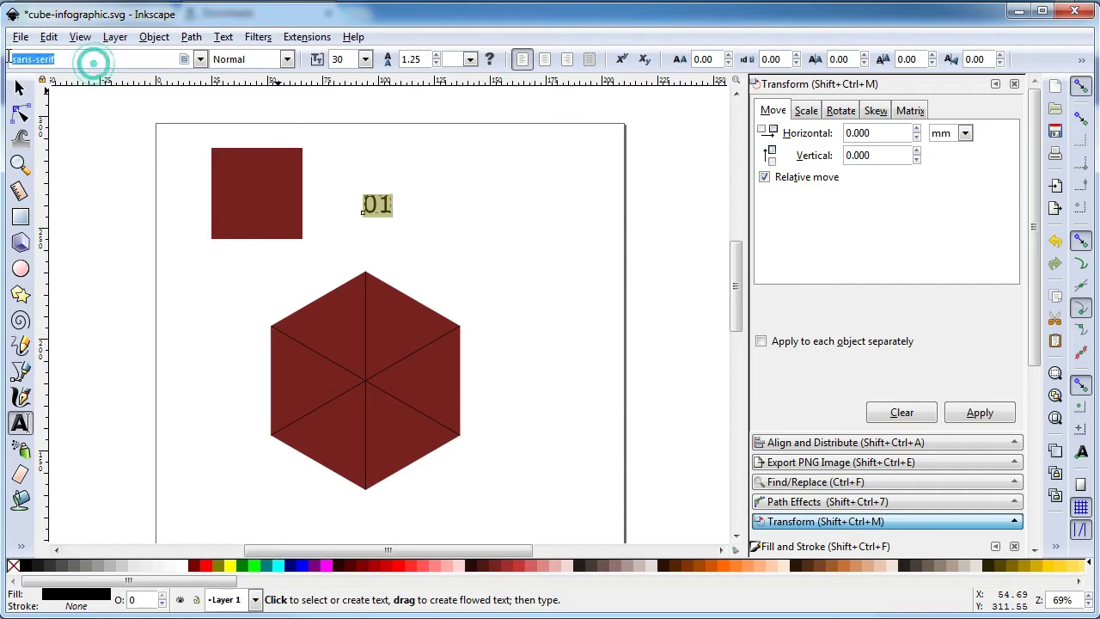
drag(93, 59, 9, 53)
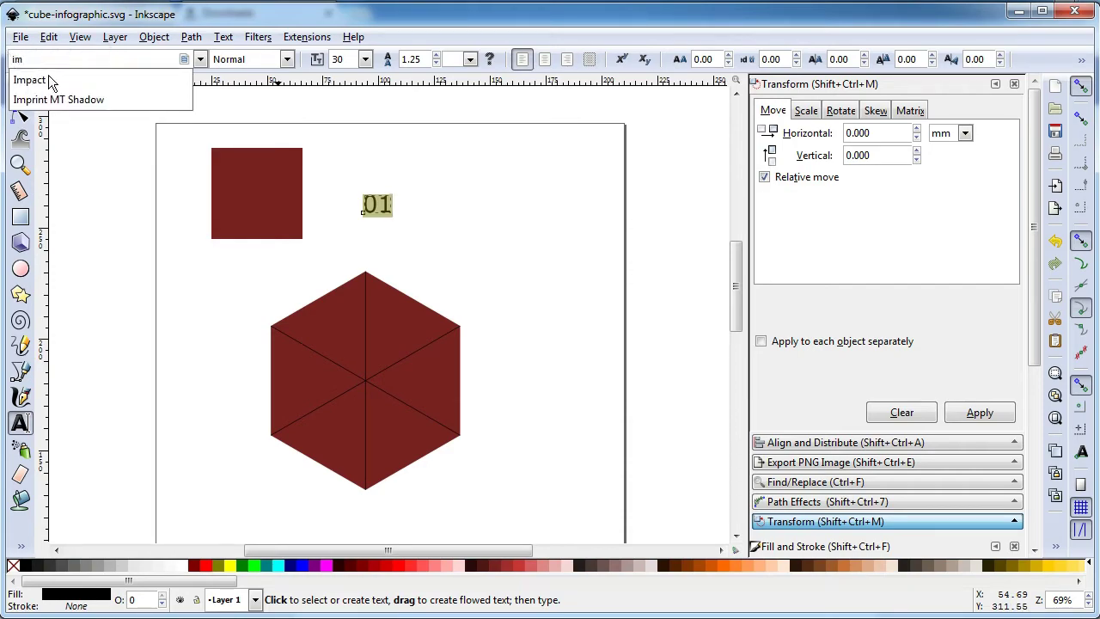
click(49, 80)
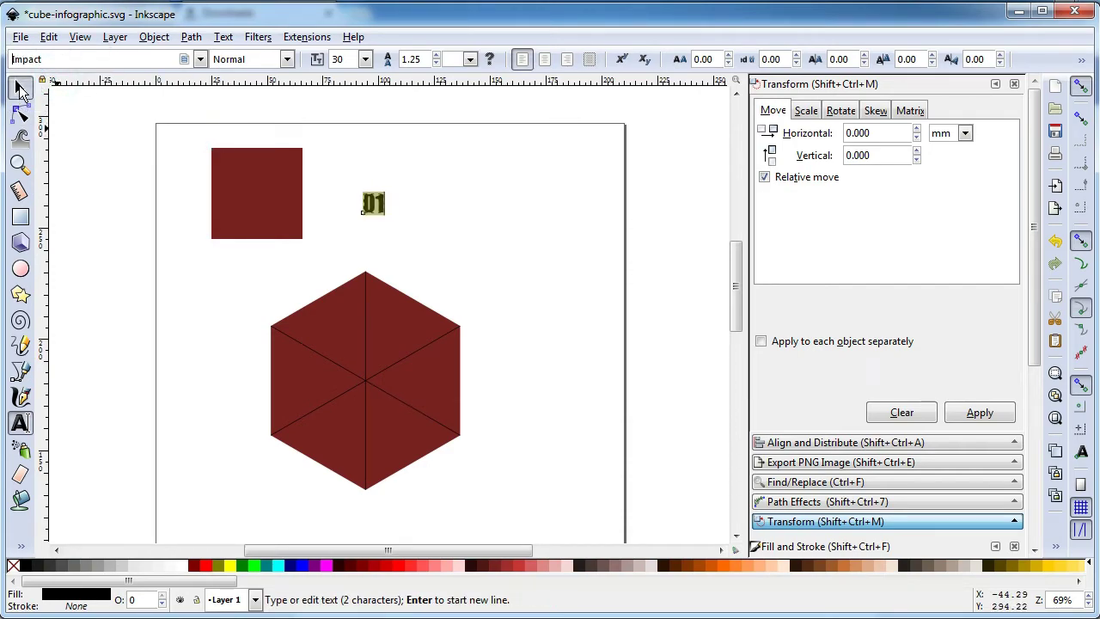
click(21, 88)
drag(394, 218, 271, 195)
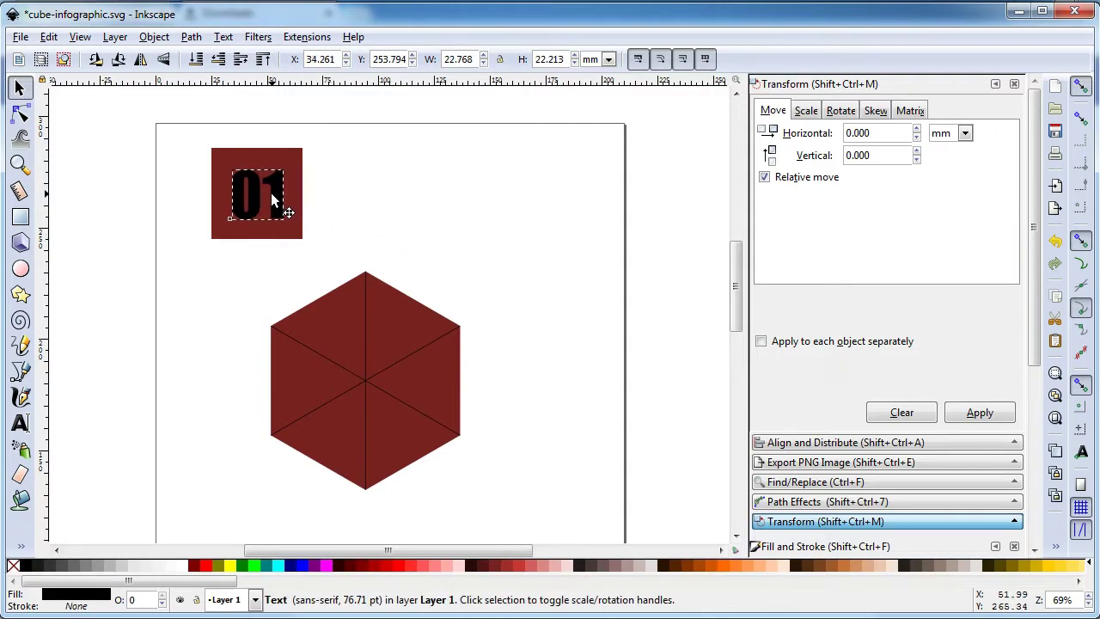
- Centre the 01 label horizontally and vertically on its square
shift+click(292, 206)
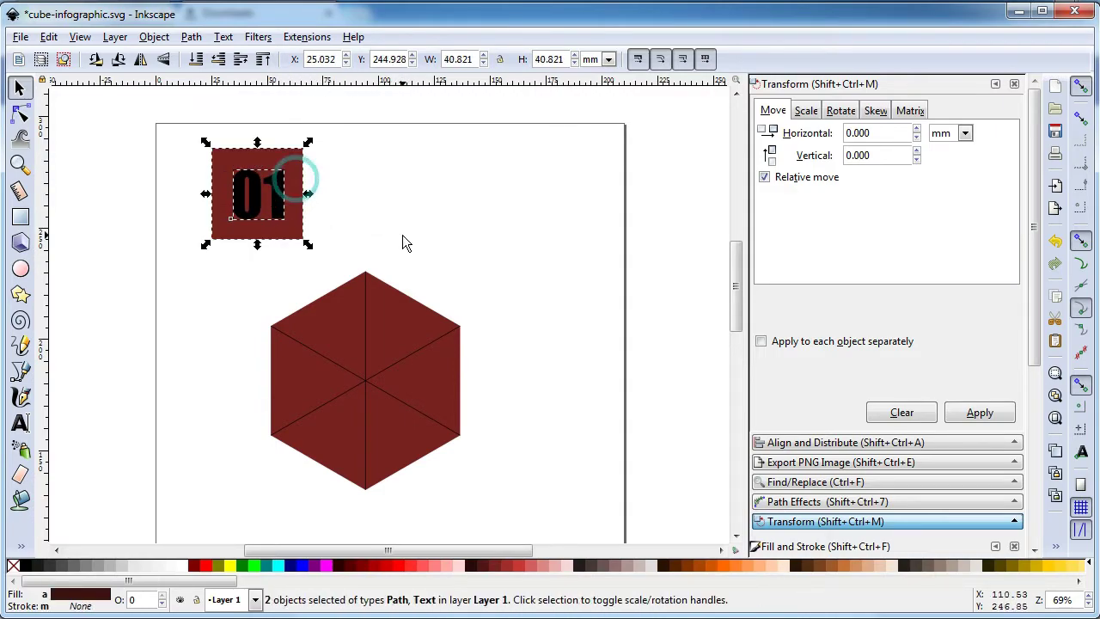
click(807, 443)
click(915, 172)
click(916, 199)
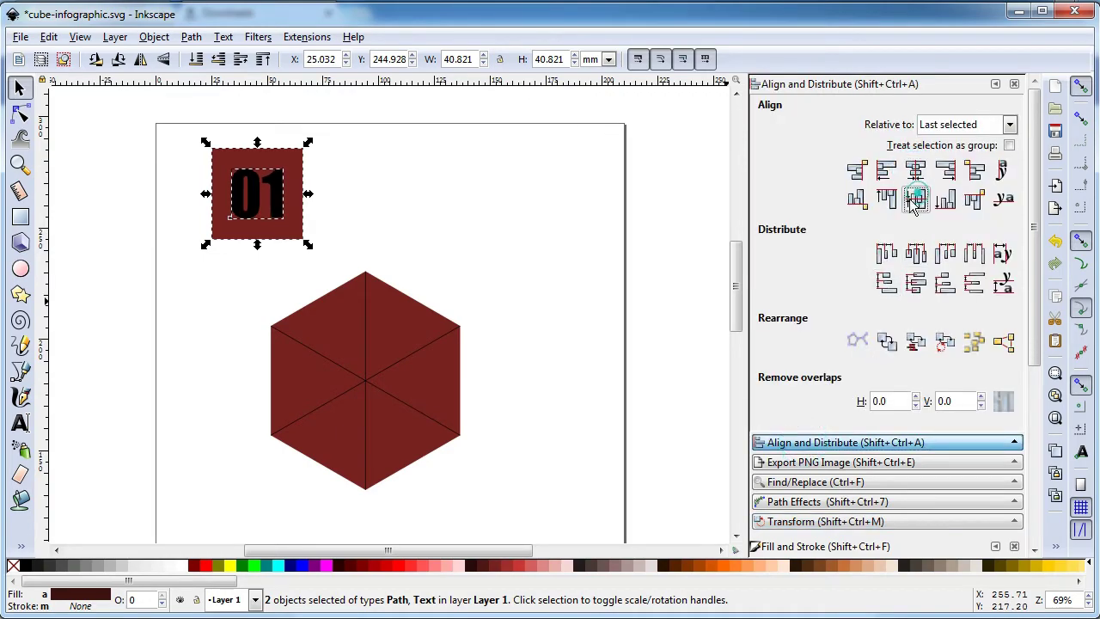
click(422, 209)
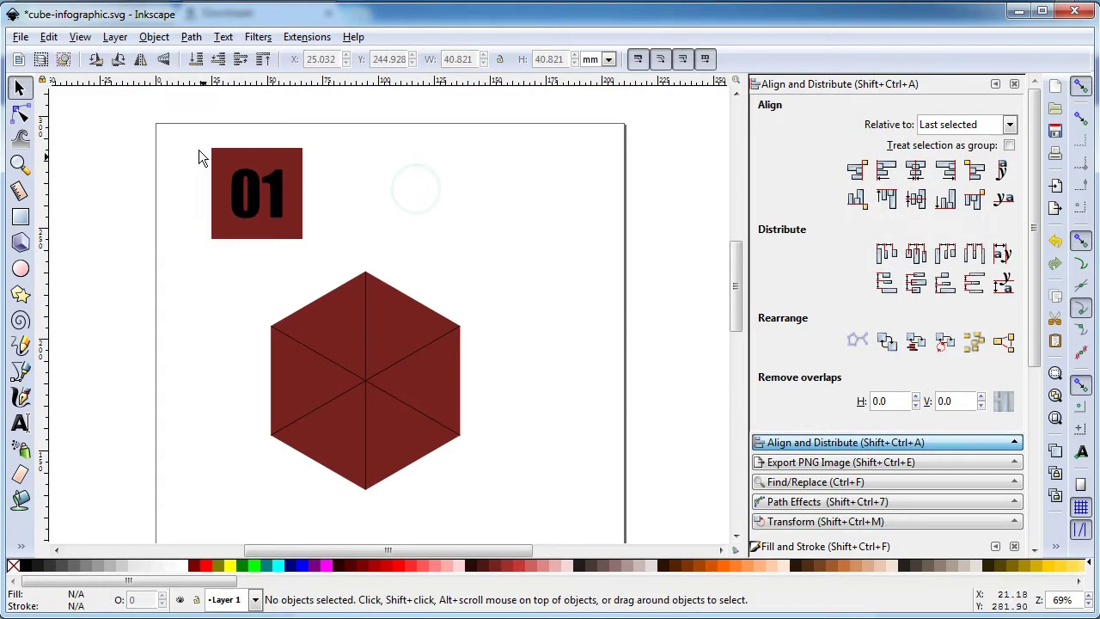
- Duplicate the 01 square with its label twice, moving the copies into a row
drag(176, 125, 336, 249)
right_click(289, 203)
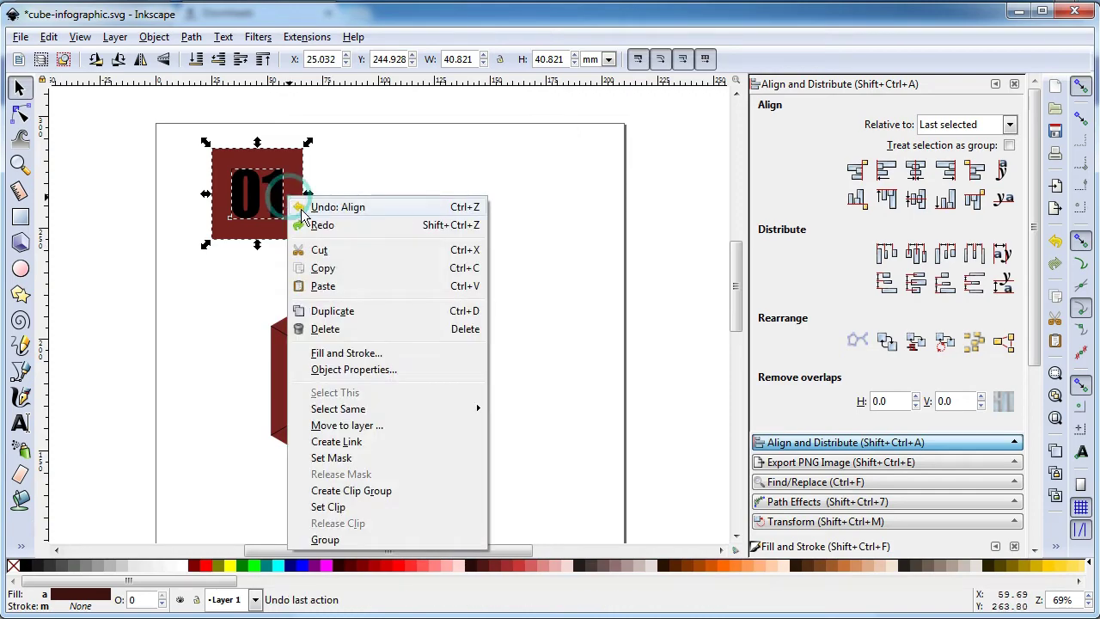
click(335, 309)
drag(293, 203, 530, 251)
key(ctrl+d)
click(550, 317)
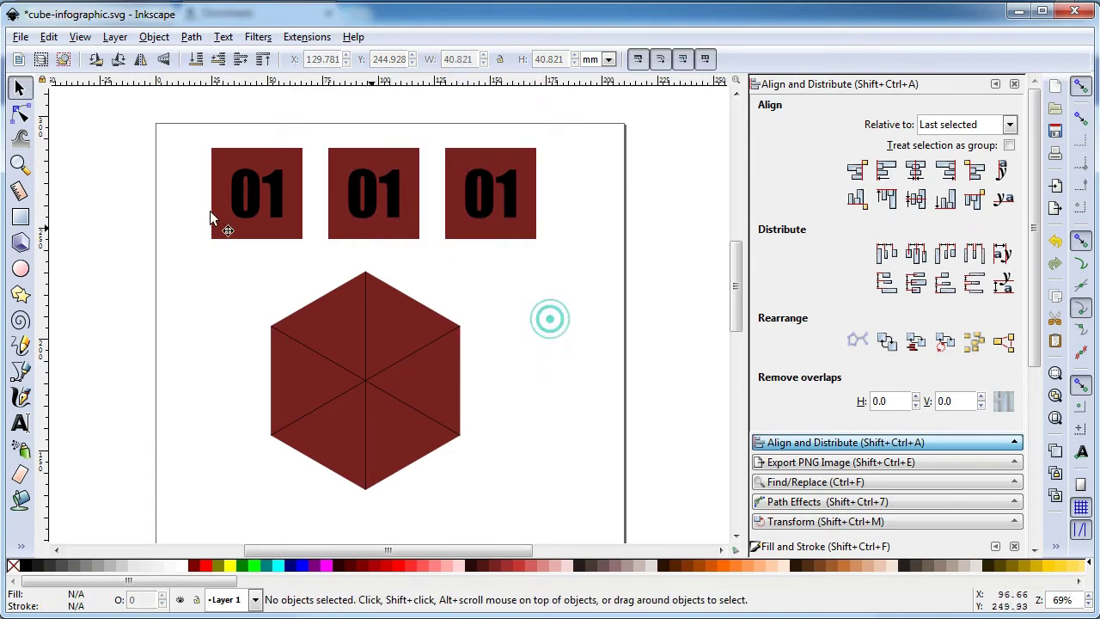
- Change the right copy's number to 02 and the middle copy's to 03
click(20, 423)
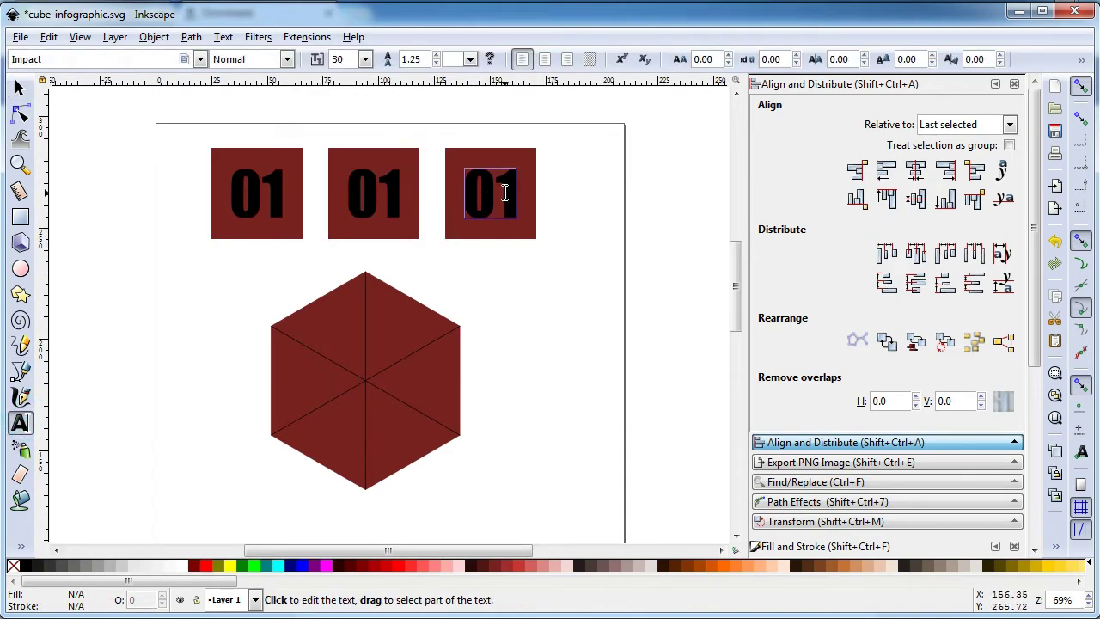
drag(495, 188, 530, 191)
text(2)
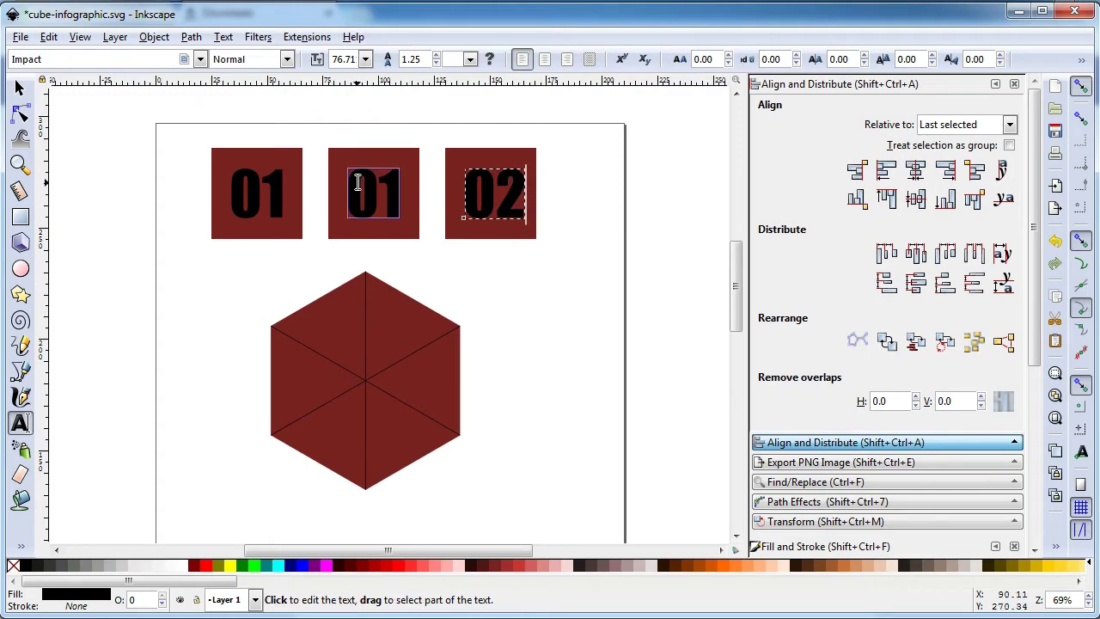
drag(378, 191, 404, 191)
text(3)
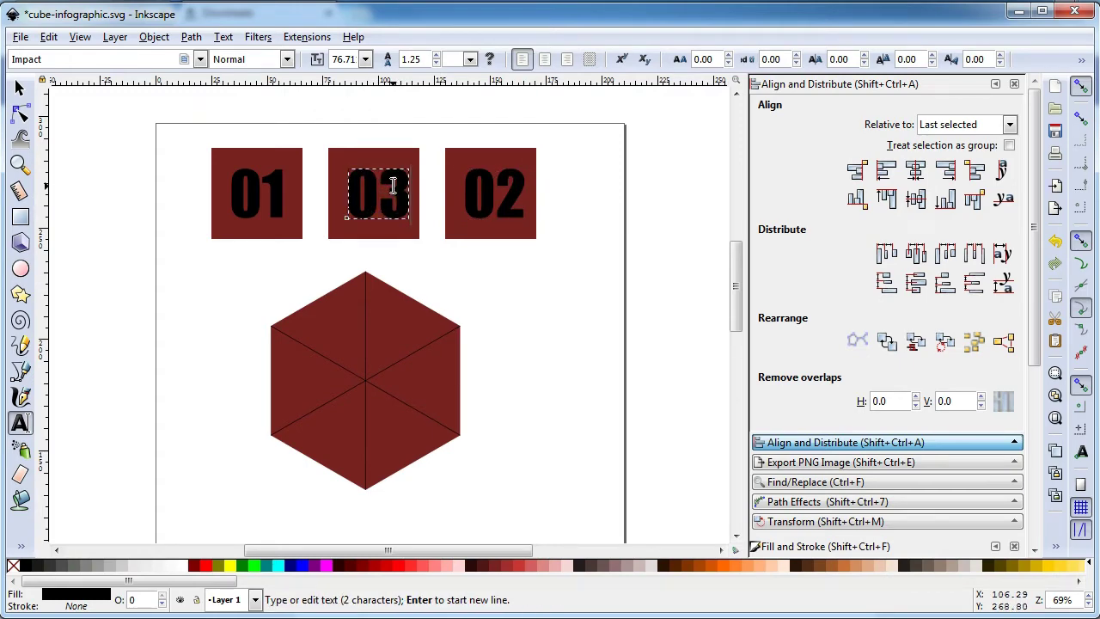
- Centre the 02 and 03 numbers in their squares with Align and Distribute
click(19, 89)
click(540, 302)
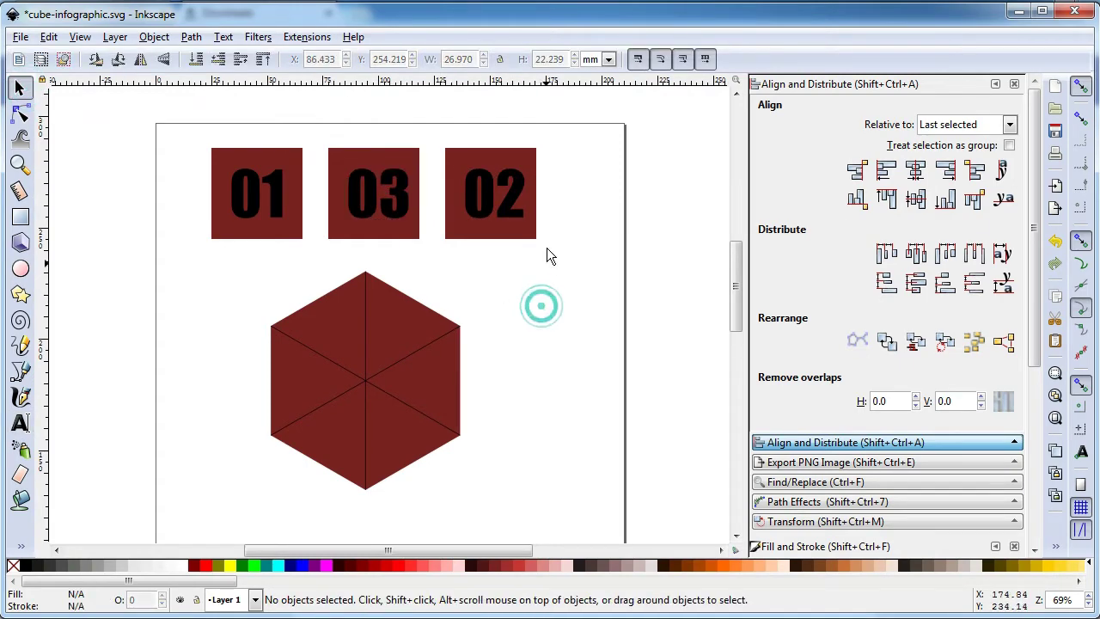
click(525, 214)
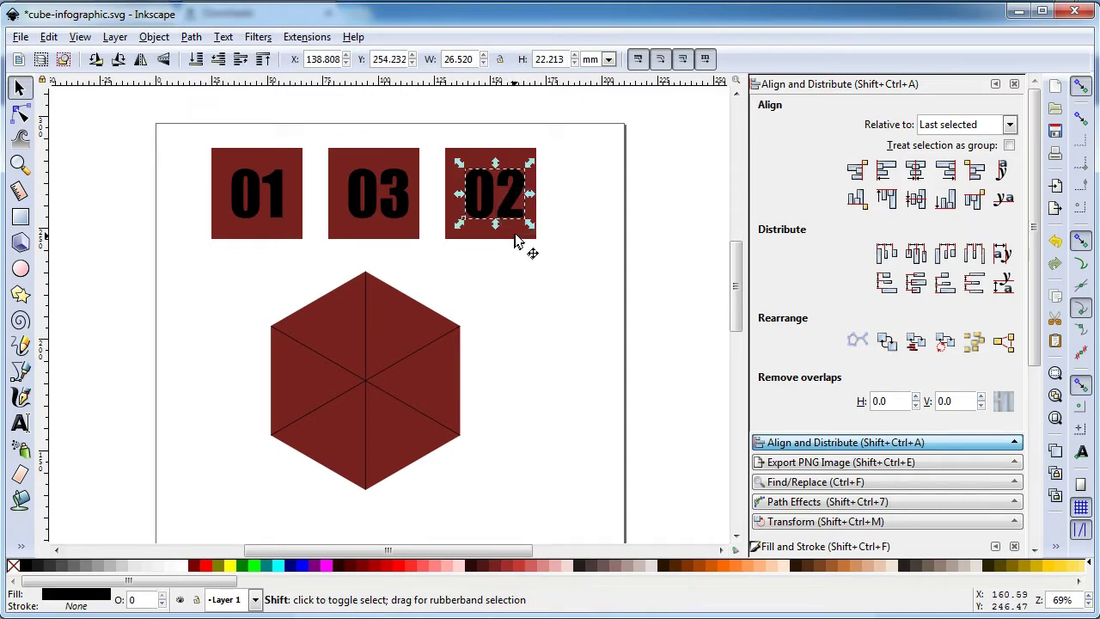
shift+click(515, 233)
click(920, 196)
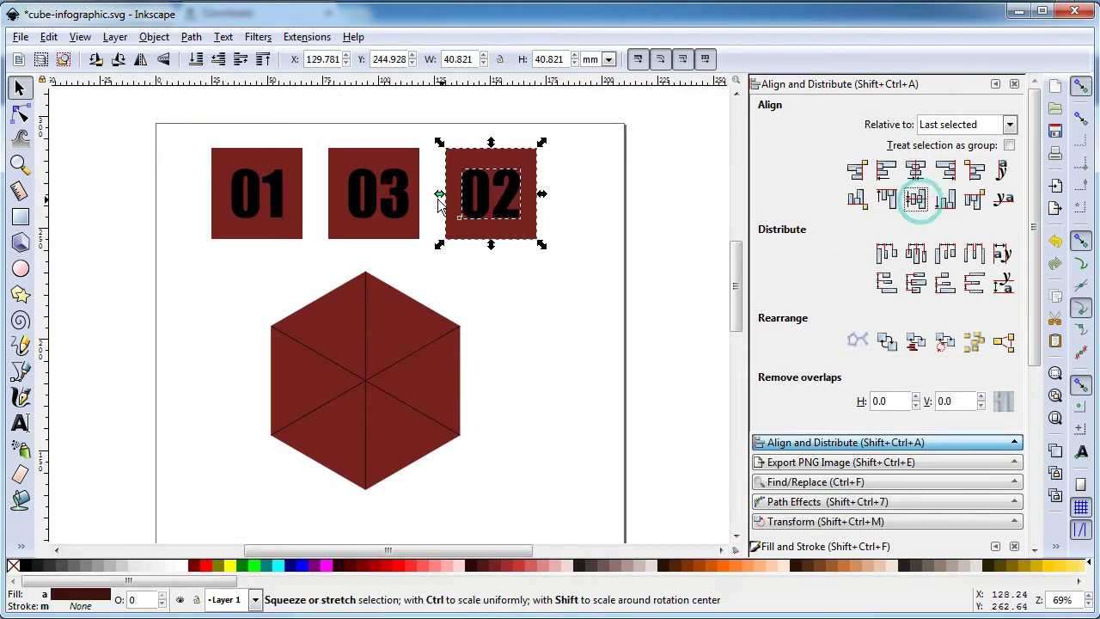
click(397, 189)
shift+click(391, 157)
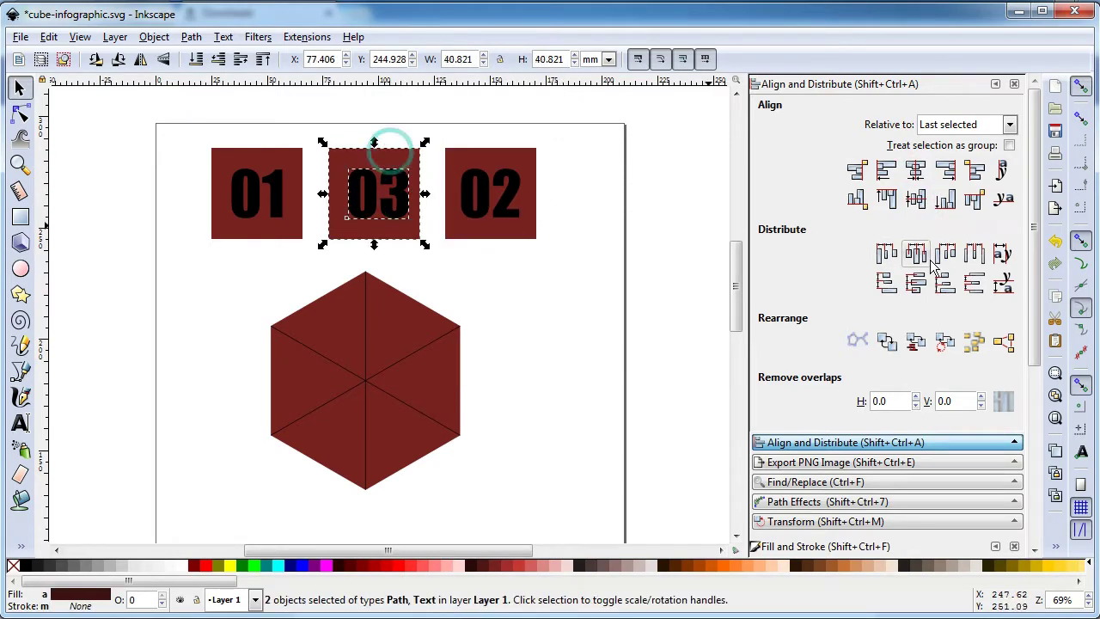
click(915, 169)
- Deselect everything and save cube-infographic.svg
click(524, 298)
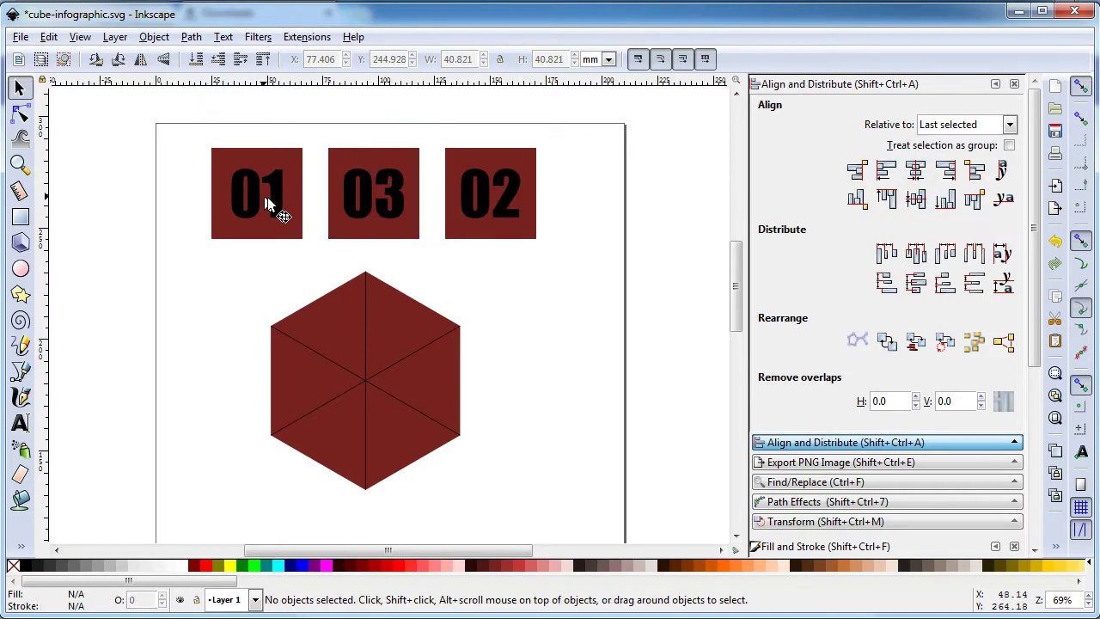
click(609, 282)
key(ctrl+s)
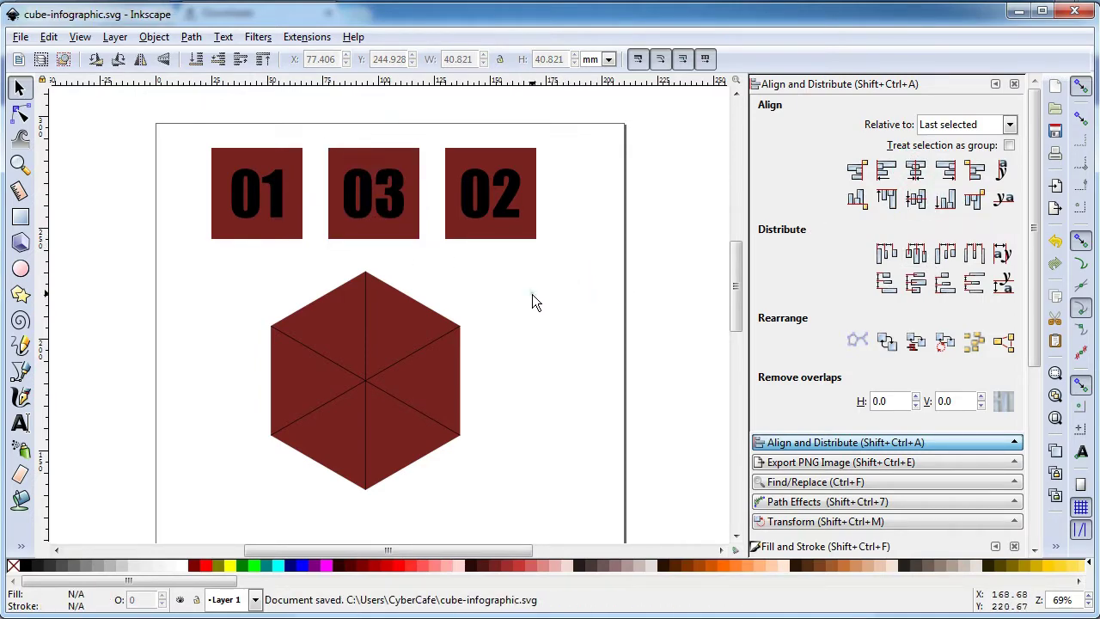
click(520, 275)
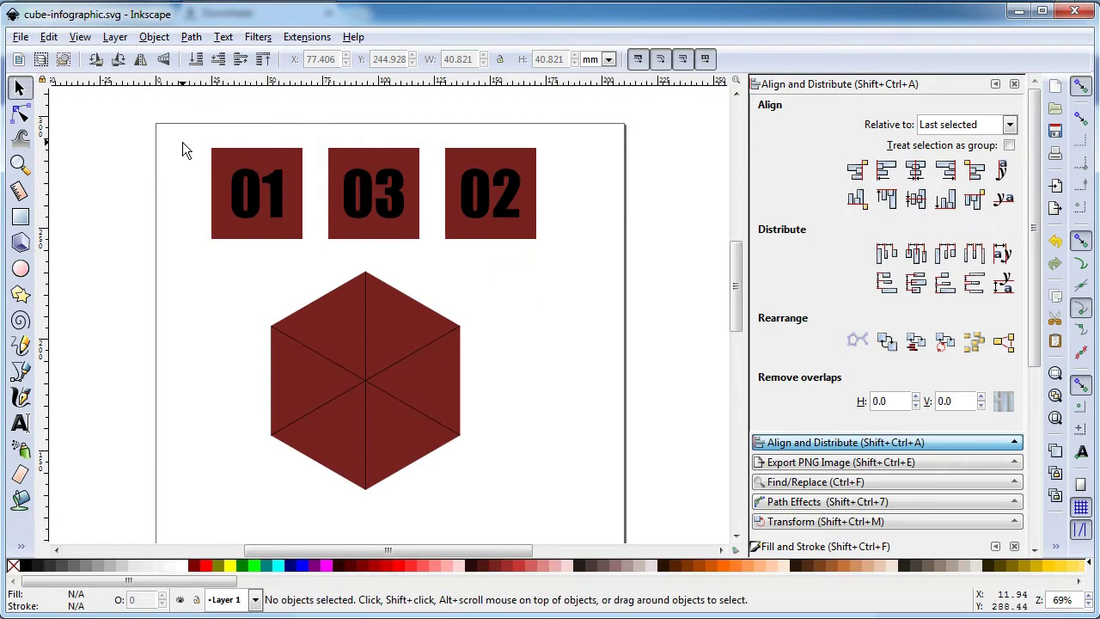
- Select the 02 number and convert it to a path
mouse_move(169, 134)
mouse_down()
mouse_move(199, 168)
mouse_move(188, 128)
mouse_up()
drag(575, 254, 444, 148)
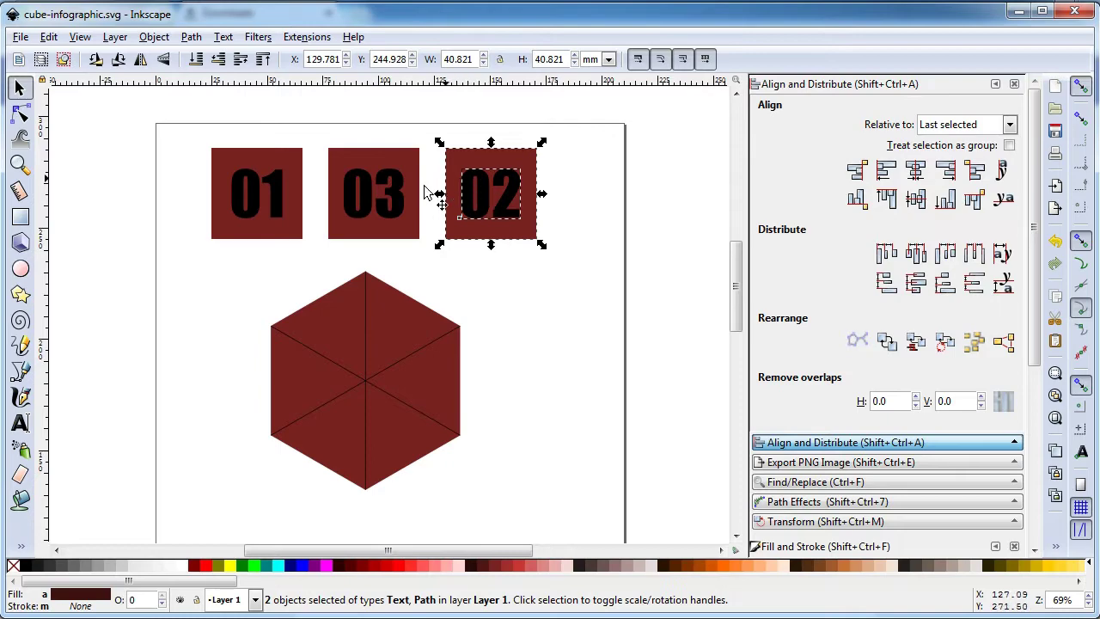
click(523, 263)
drag(576, 266, 436, 138)
click(570, 294)
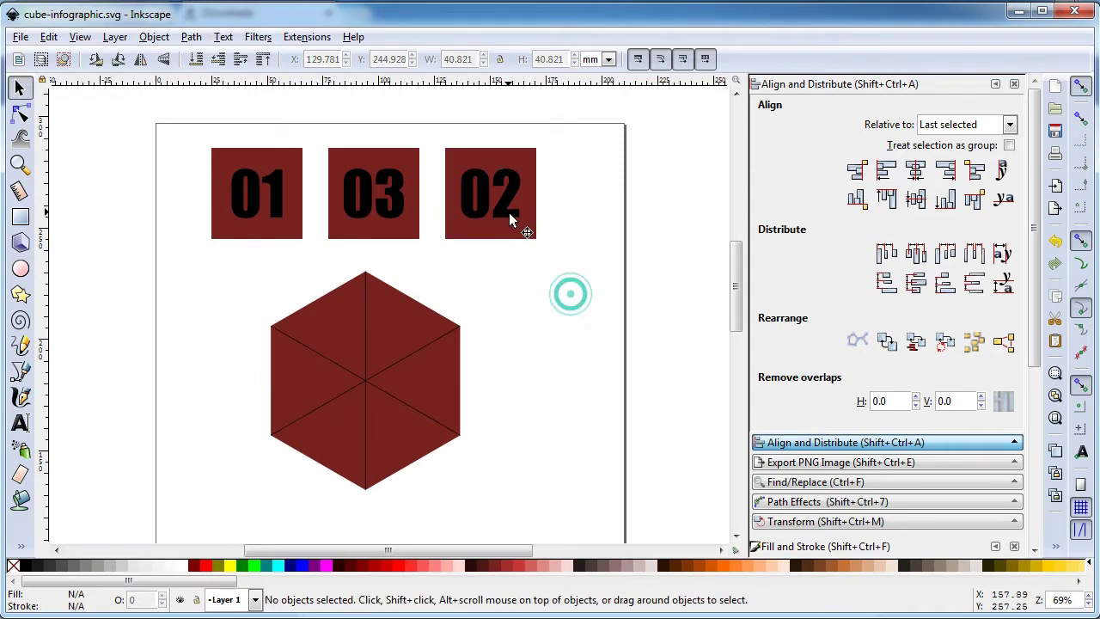
click(524, 224)
click(20, 111)
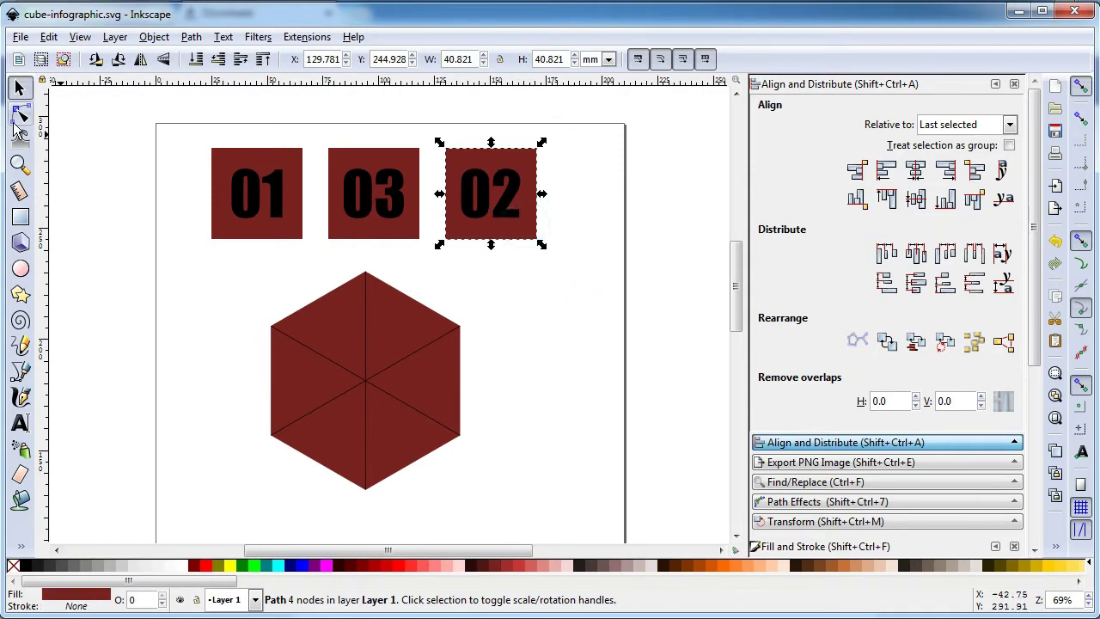
click(493, 210)
click(190, 37)
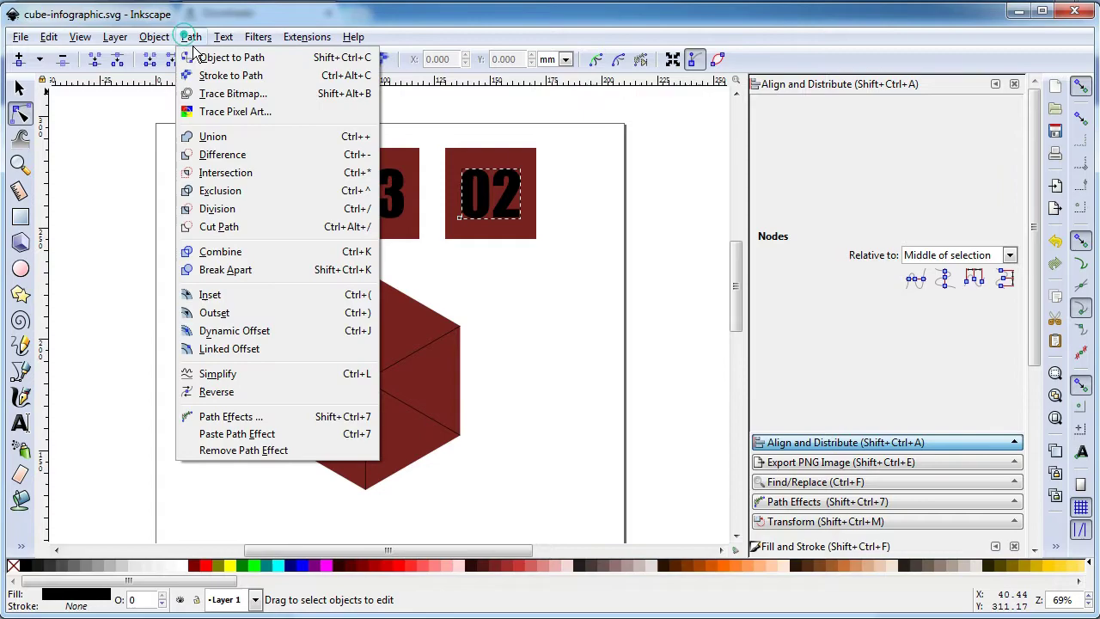
click(215, 52)
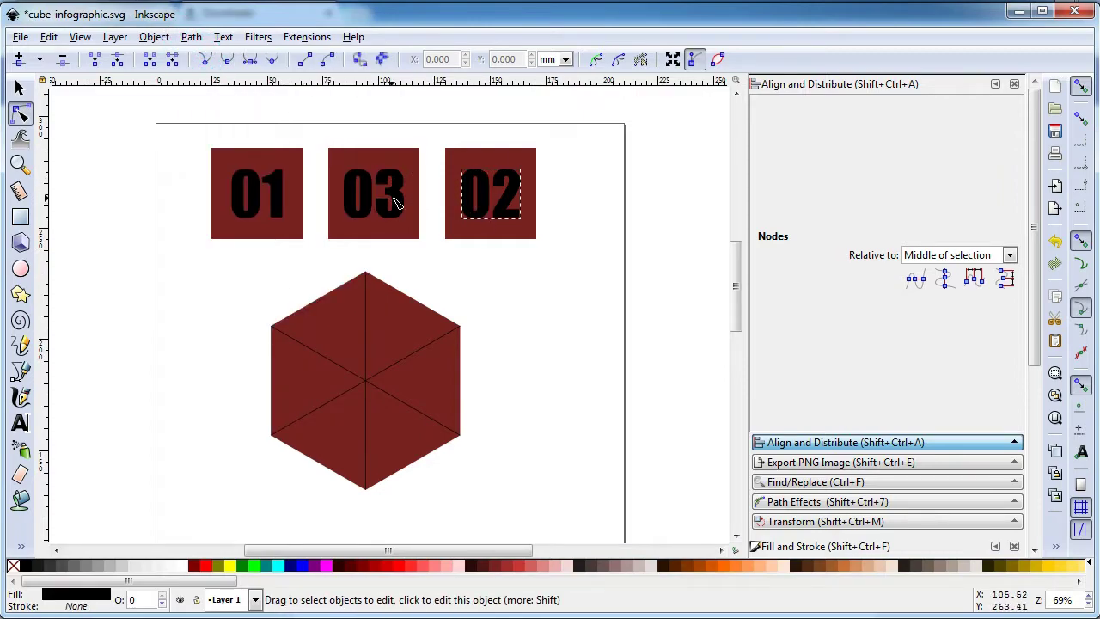
- Convert the 03 and 01 numbers into paths as well
click(395, 201)
click(191, 37)
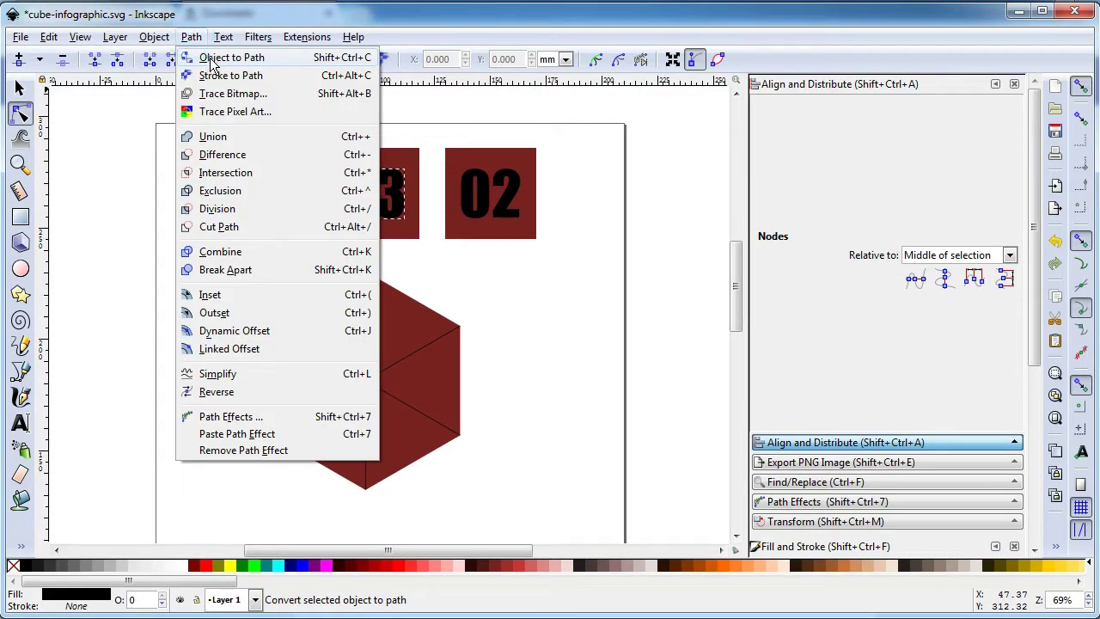
click(210, 62)
click(279, 194)
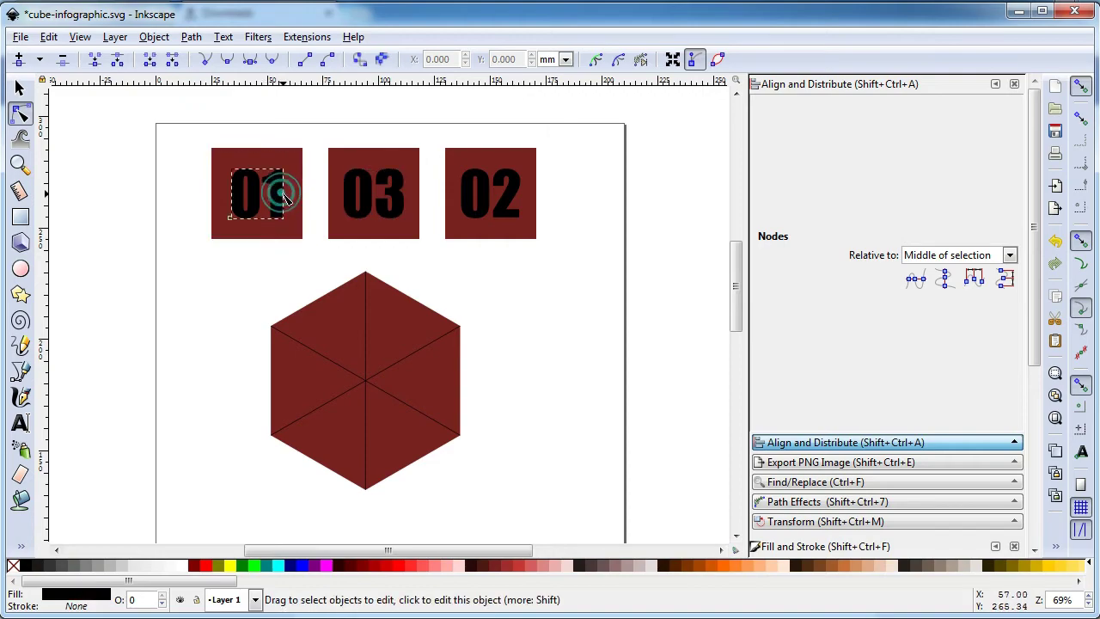
click(191, 37)
click(210, 60)
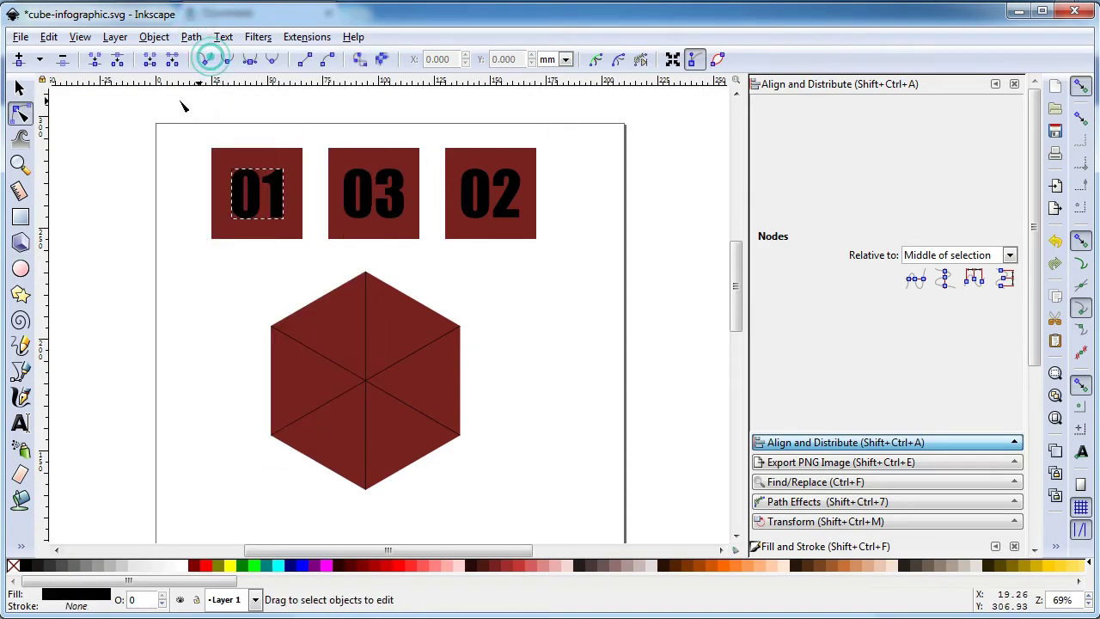
- Group the 01 number with its square and the 03 number with its square
click(20, 88)
click(547, 287)
drag(186, 119, 305, 244)
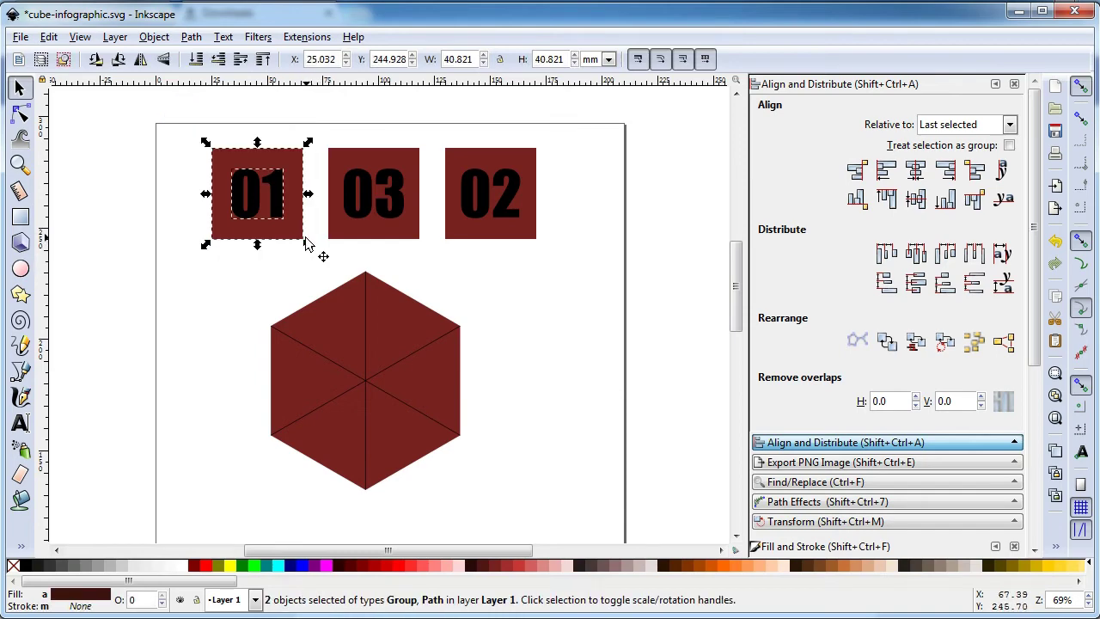
click(154, 37)
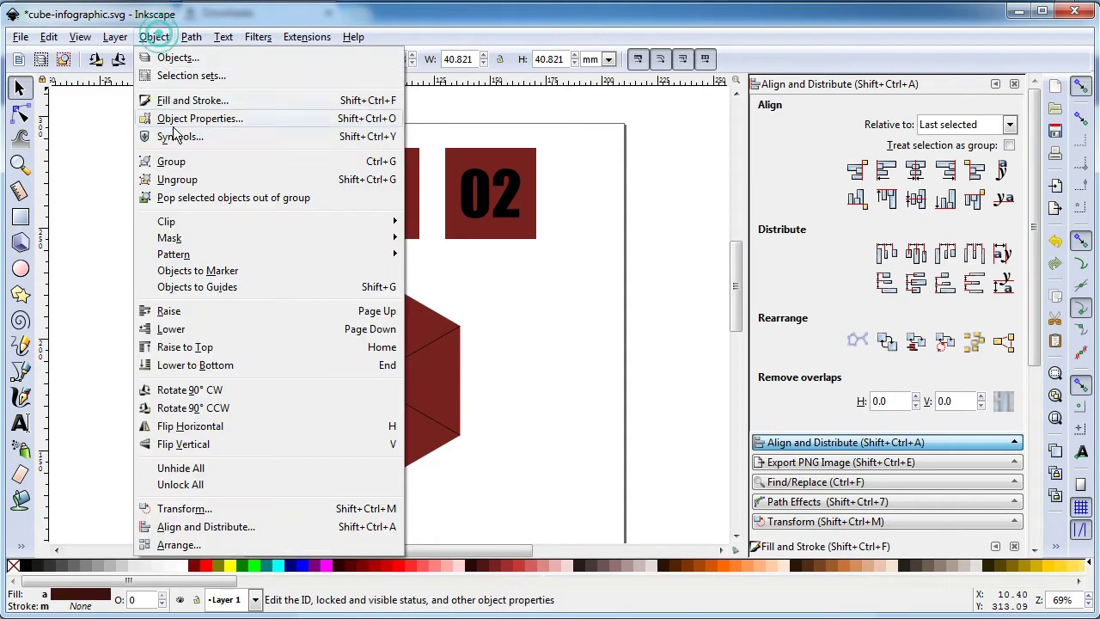
click(172, 157)
click(348, 197)
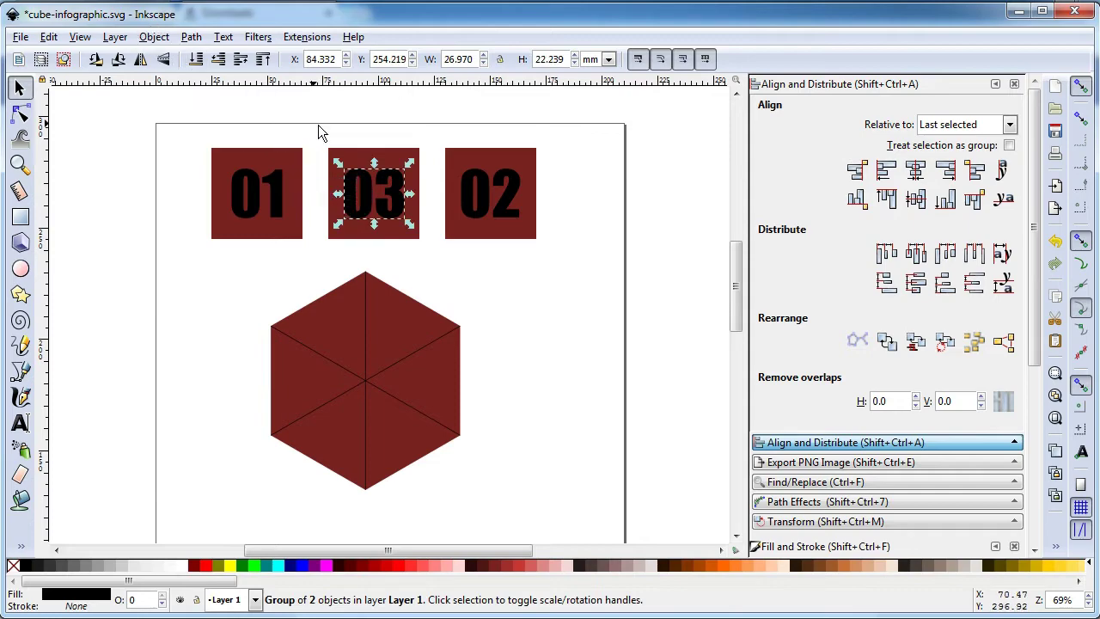
shift+click(354, 160)
click(154, 37)
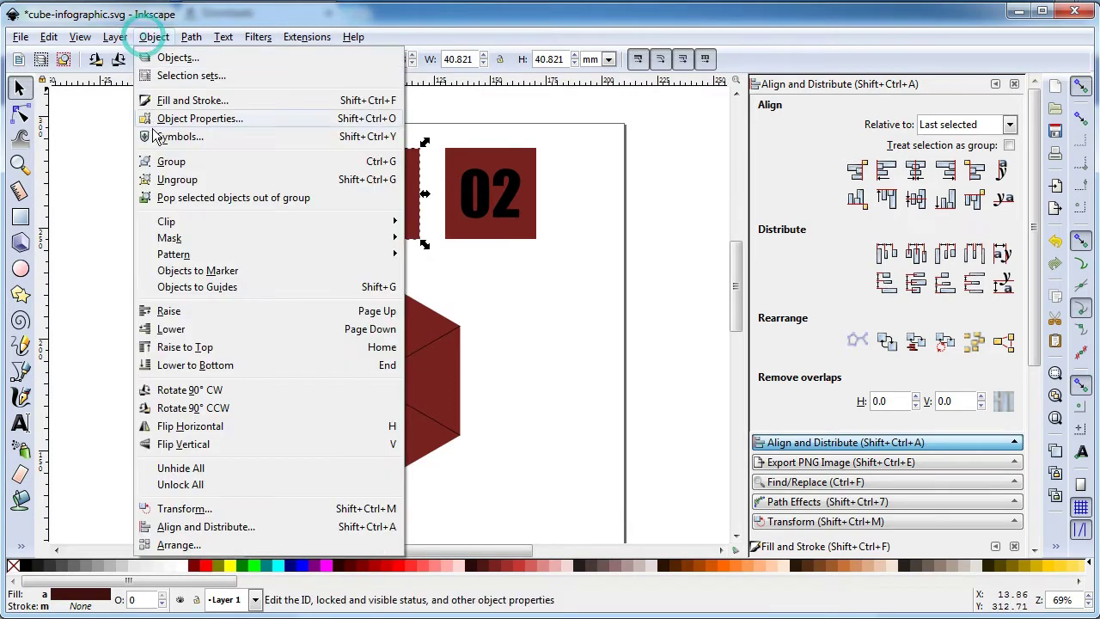
click(169, 162)
- Group the 02 number with its square and save the document
click(477, 182)
shift+click(486, 164)
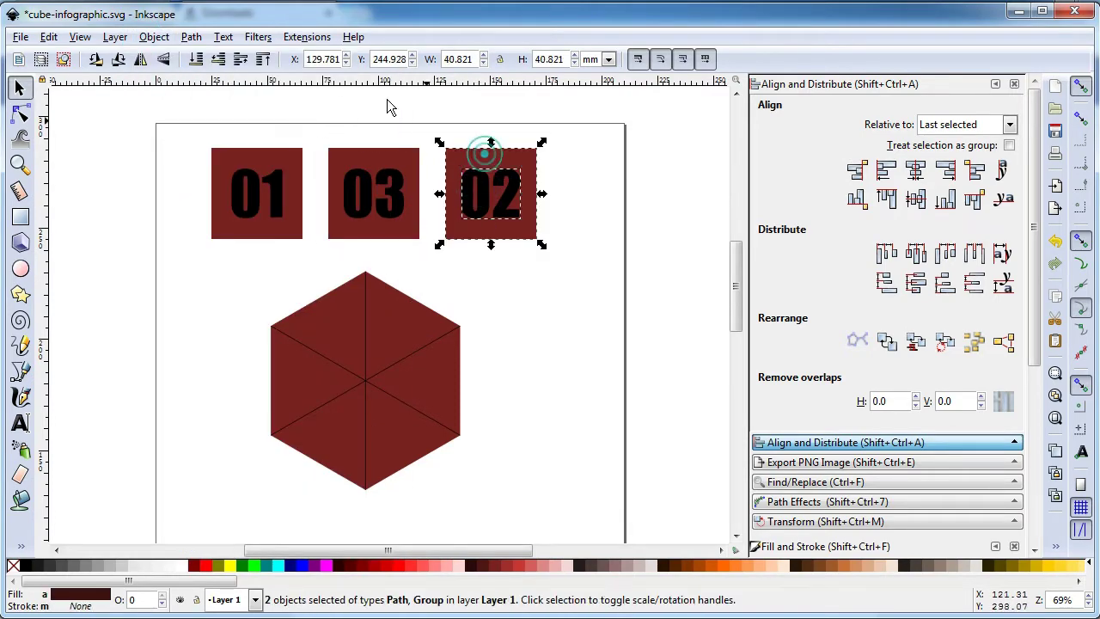
click(153, 37)
click(194, 164)
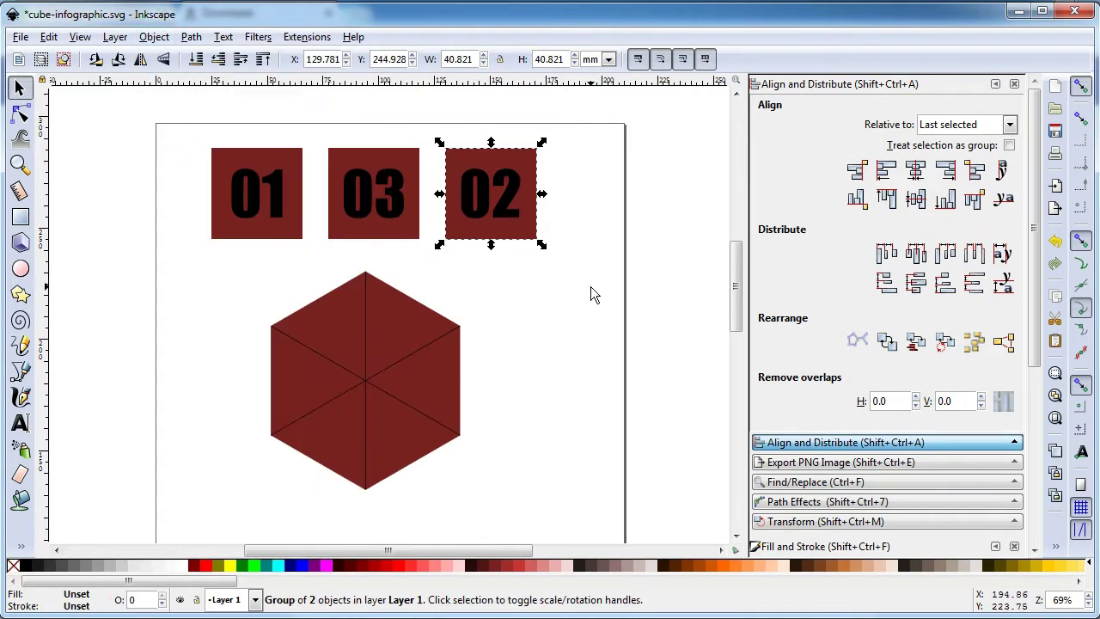
click(589, 288)
key(ctrl+s)
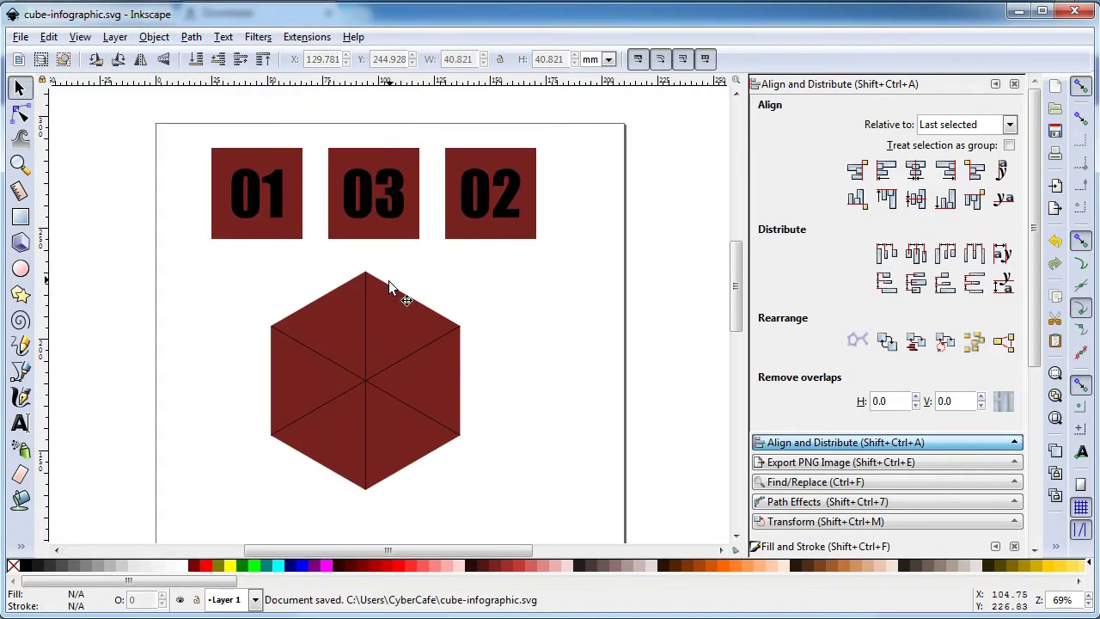
- Fill the 01 square bright red, 03 teal and 02 orange, then save
ctrl+click(295, 235)
click(377, 561)
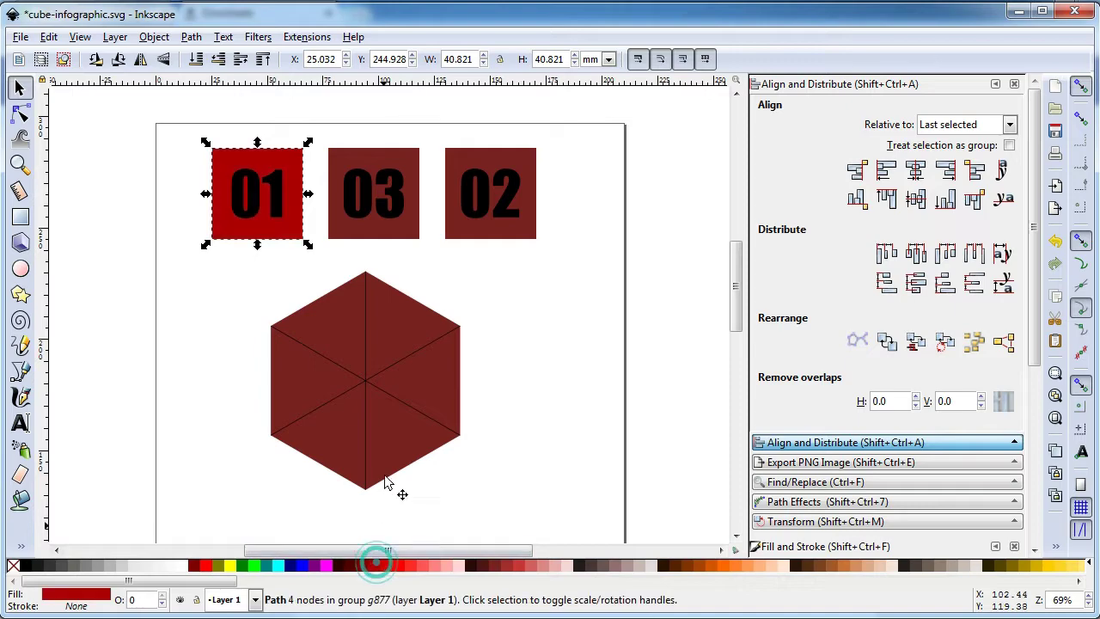
ctrl+click(394, 234)
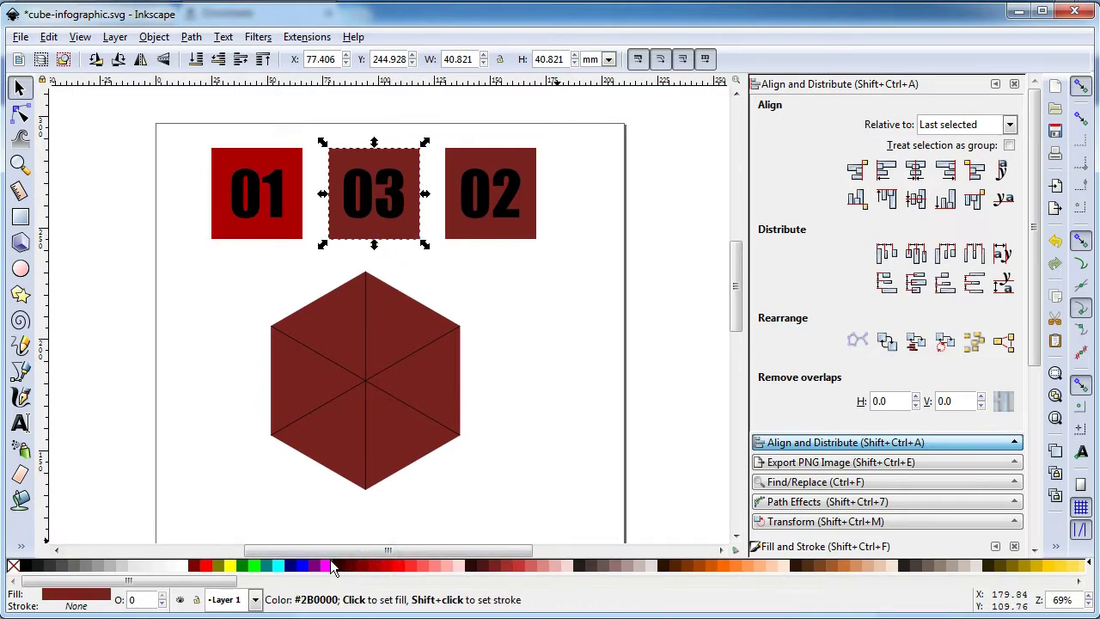
click(267, 565)
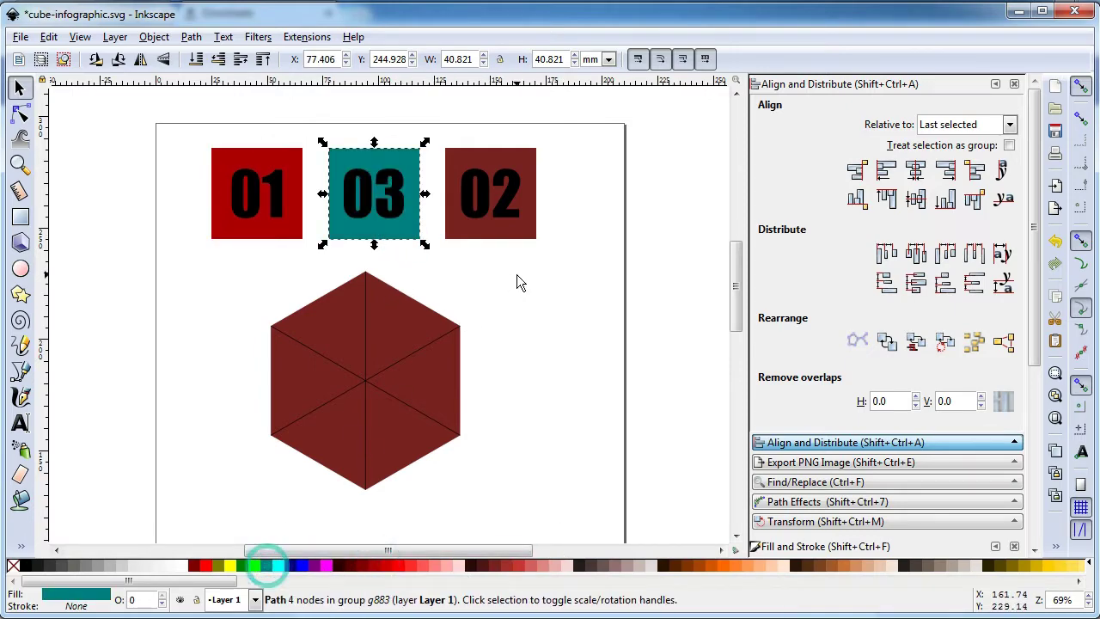
ctrl+click(517, 227)
click(722, 566)
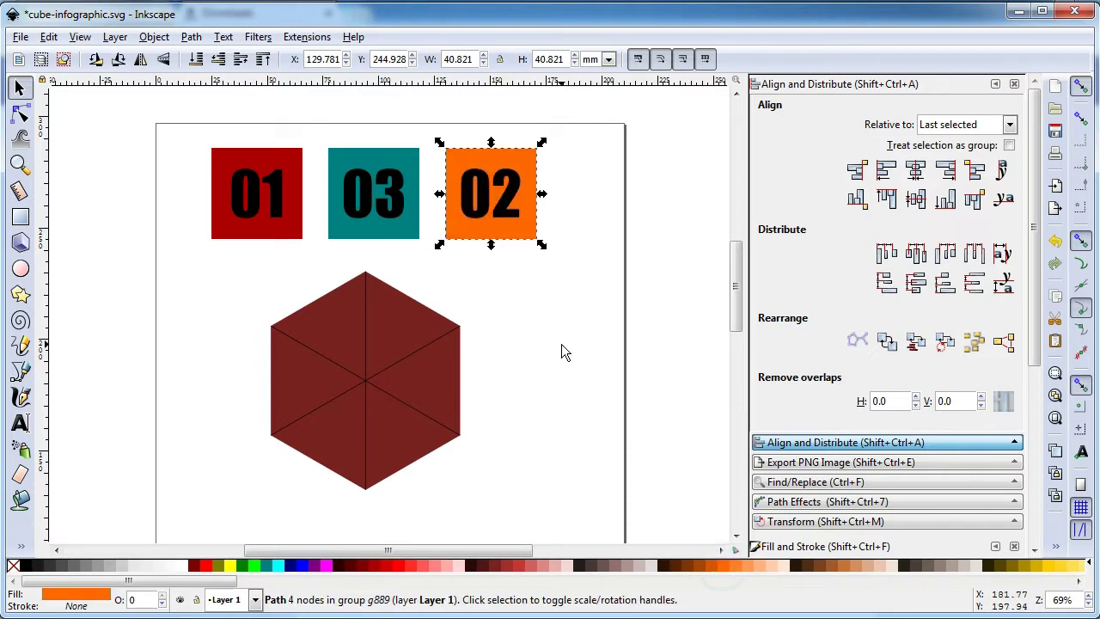
click(561, 344)
key(ctrl+s)
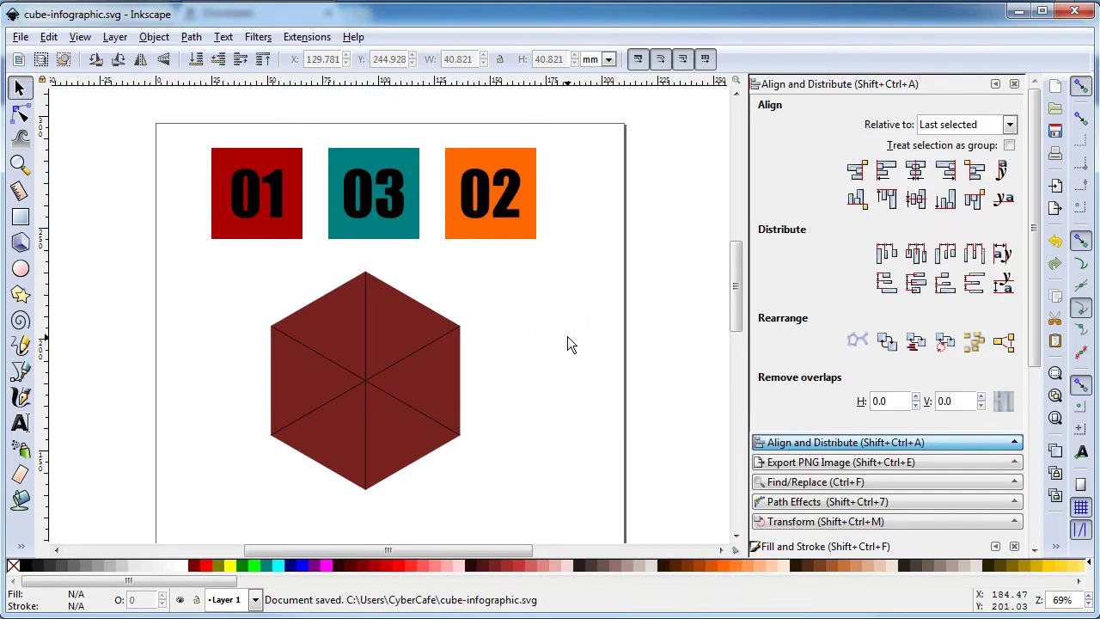
click(278, 225)
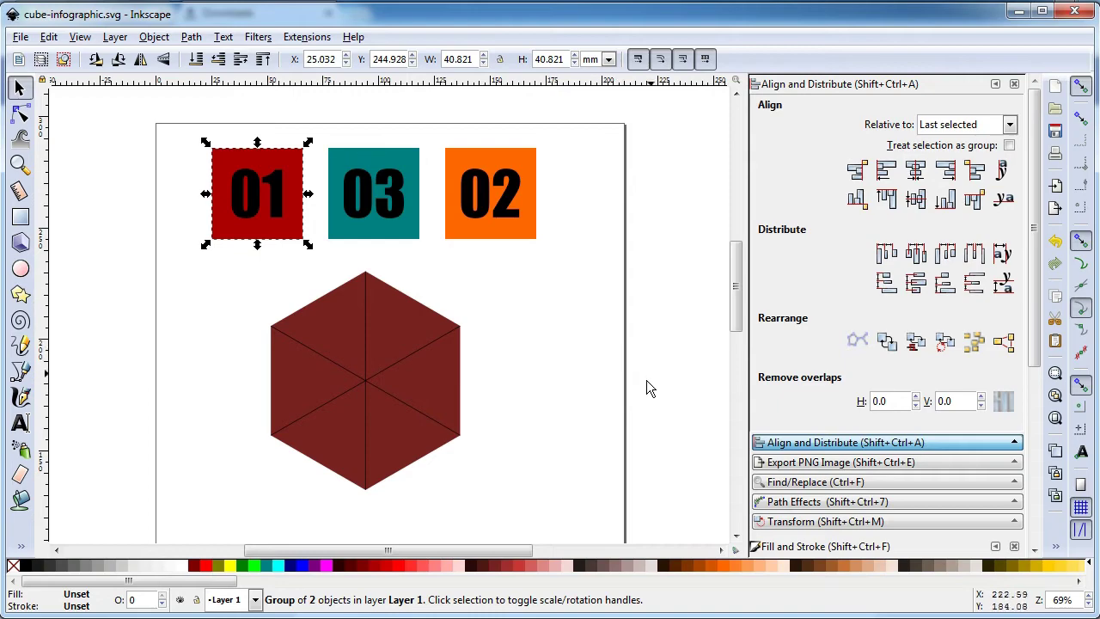
- Add a Perspective/Envelope effect to the 01 group from the Path Effects panel
click(823, 502)
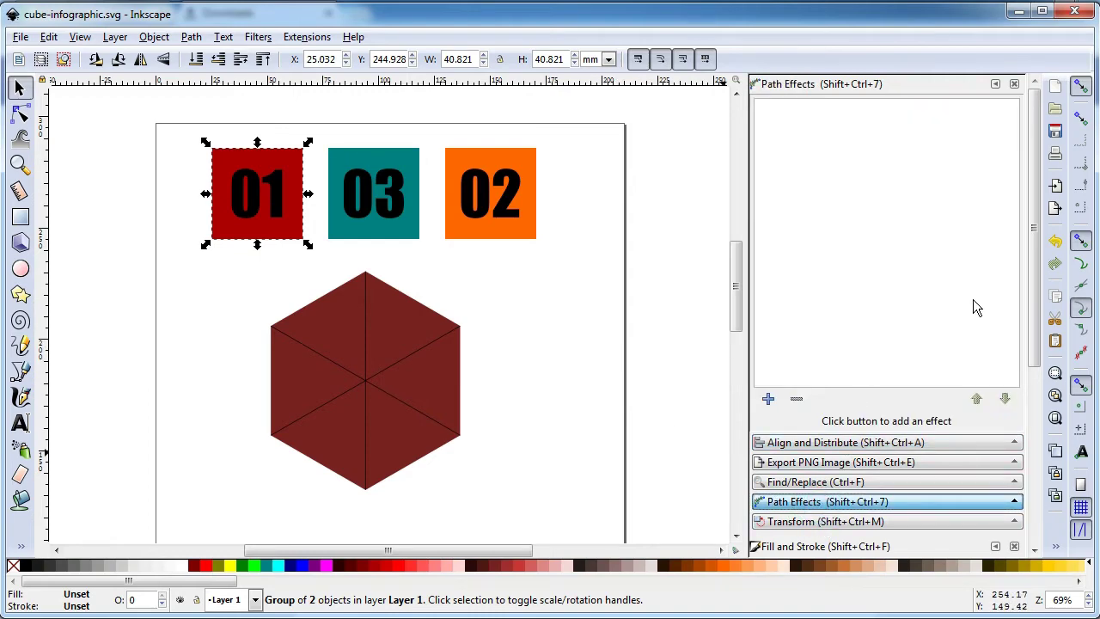
click(1033, 312)
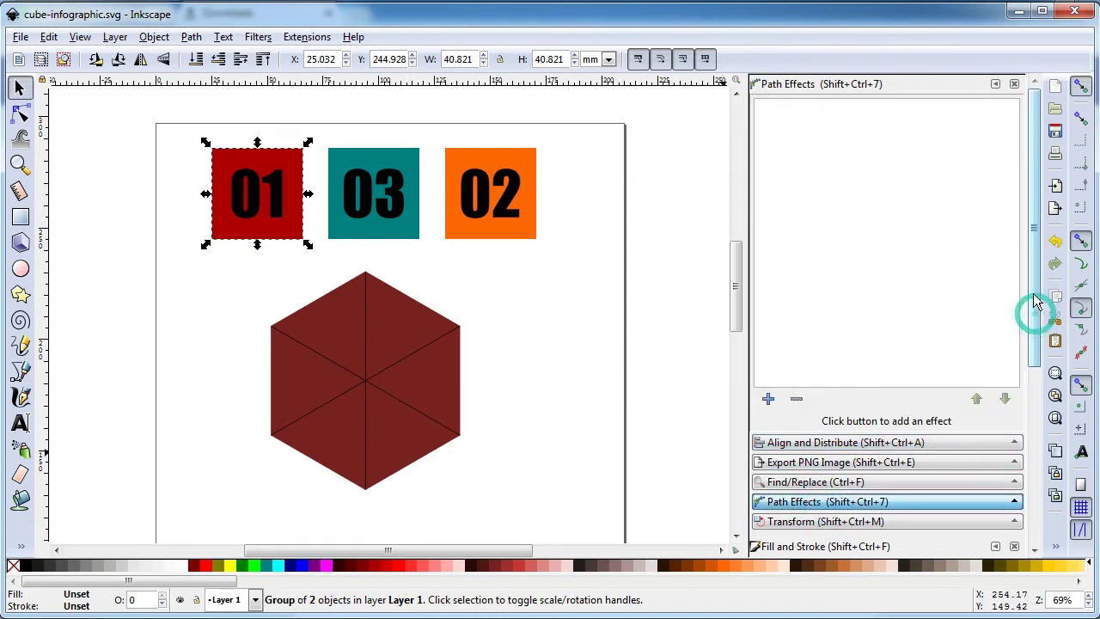
click(768, 400)
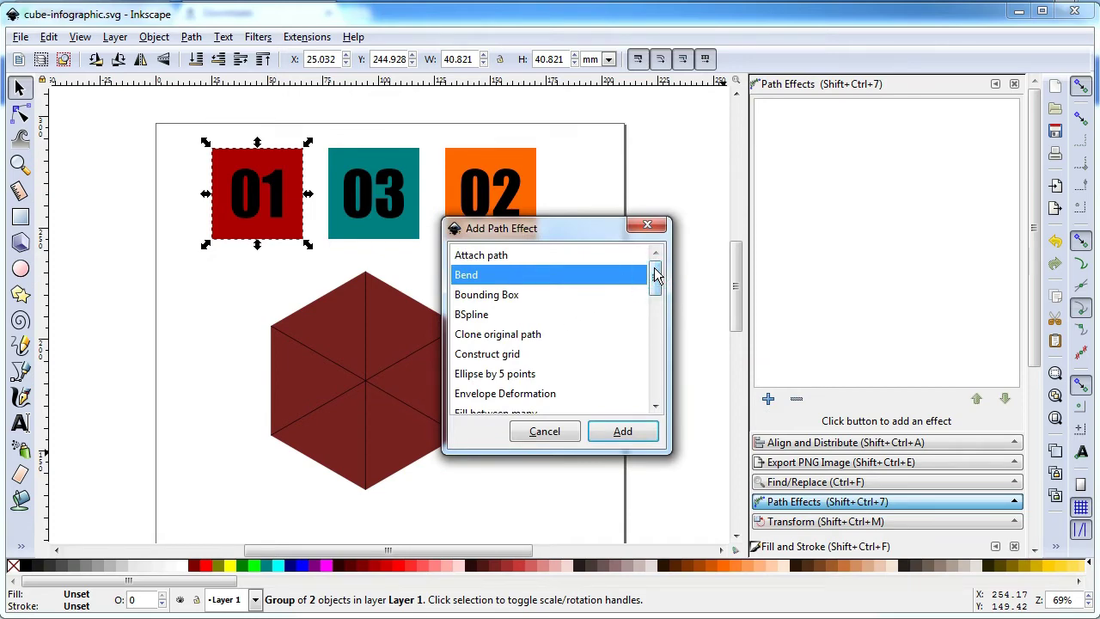
drag(657, 273, 658, 333)
click(538, 341)
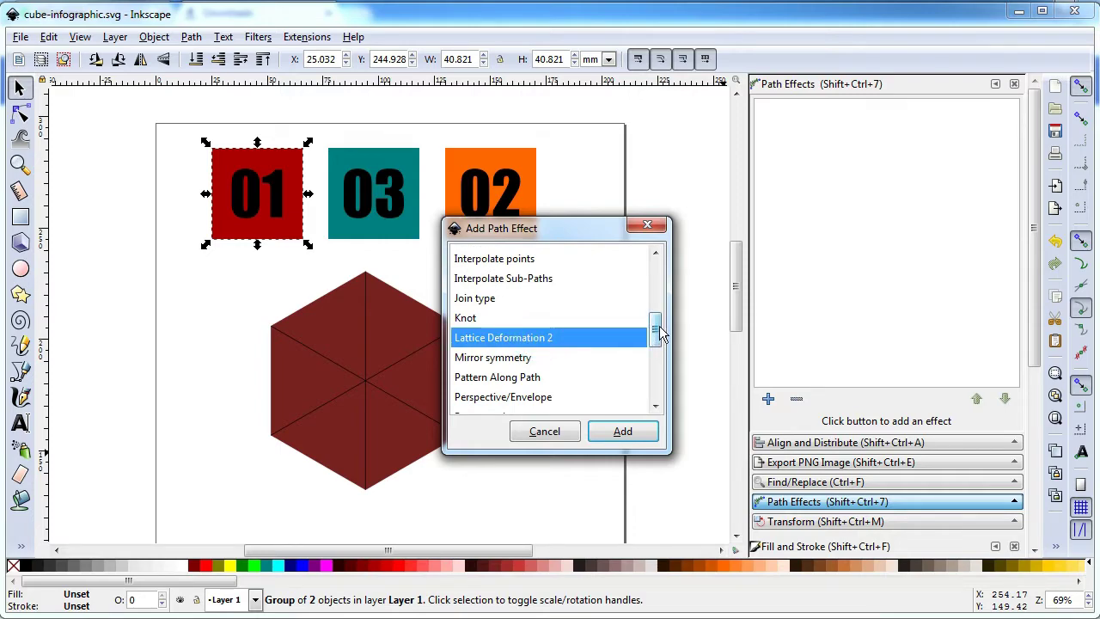
drag(659, 329, 658, 345)
click(522, 330)
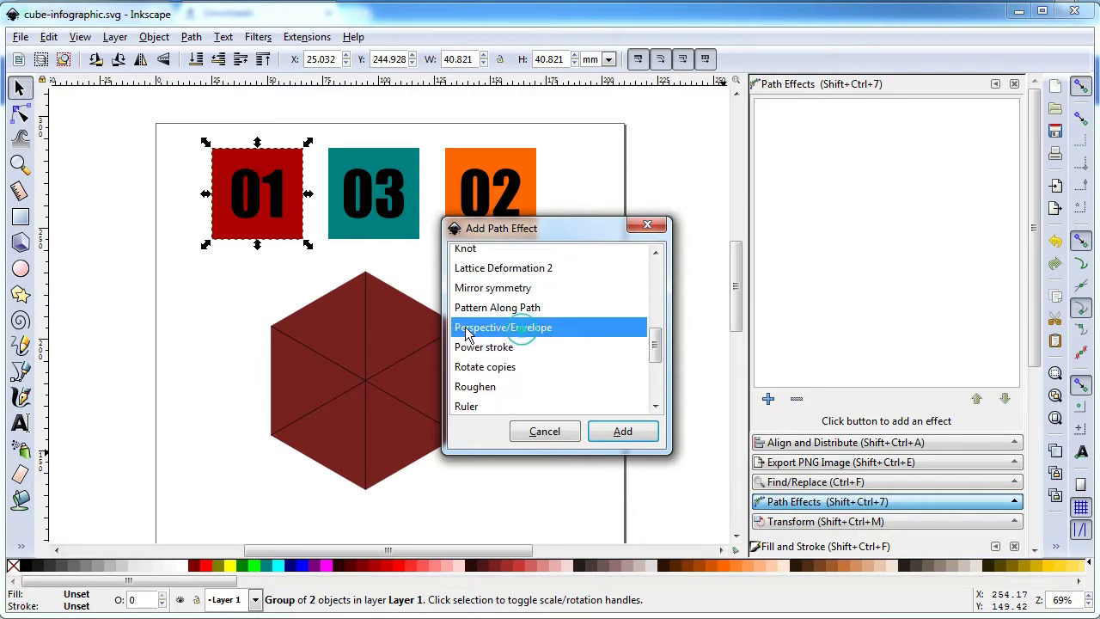
click(623, 431)
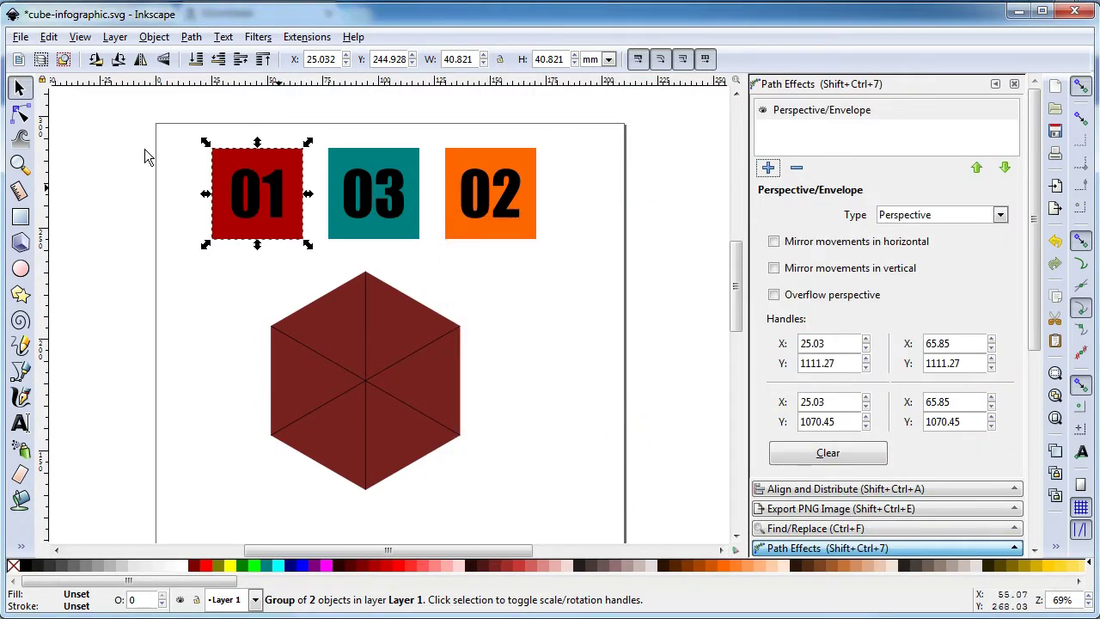
- Drag the 01 square's four envelope corners onto the hexagon's right, centre, left and top points
click(20, 112)
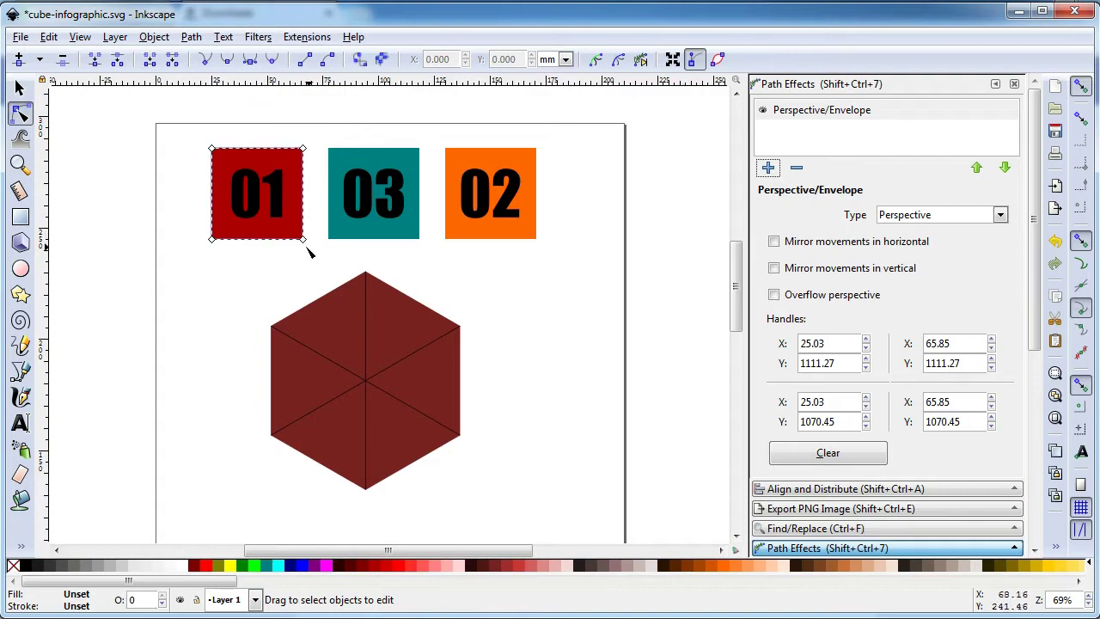
drag(303, 240, 461, 326)
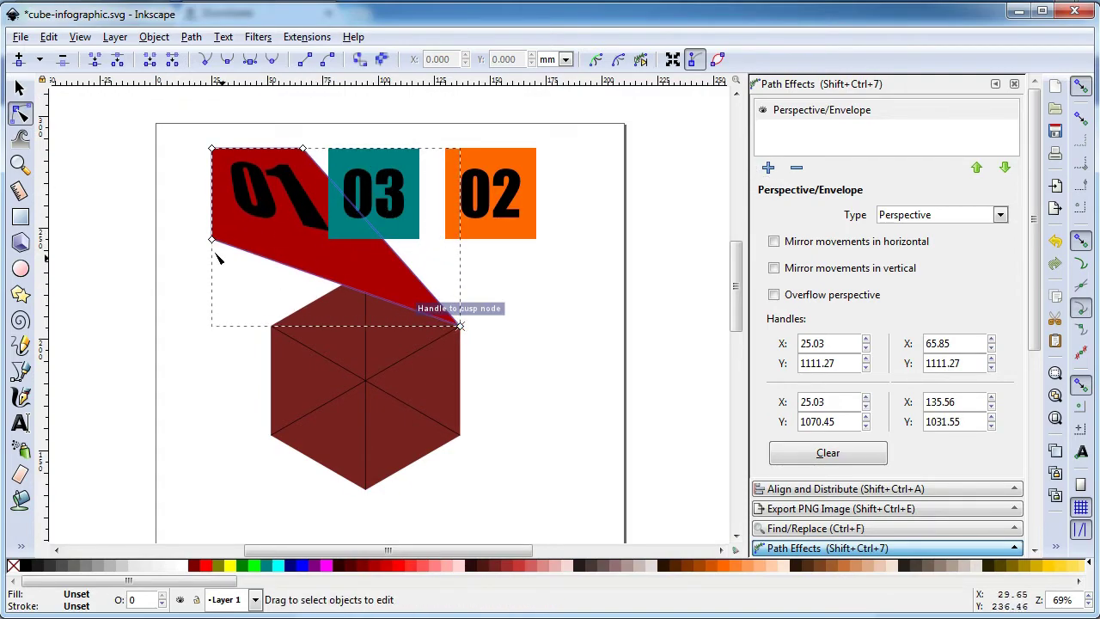
drag(213, 241, 365, 376)
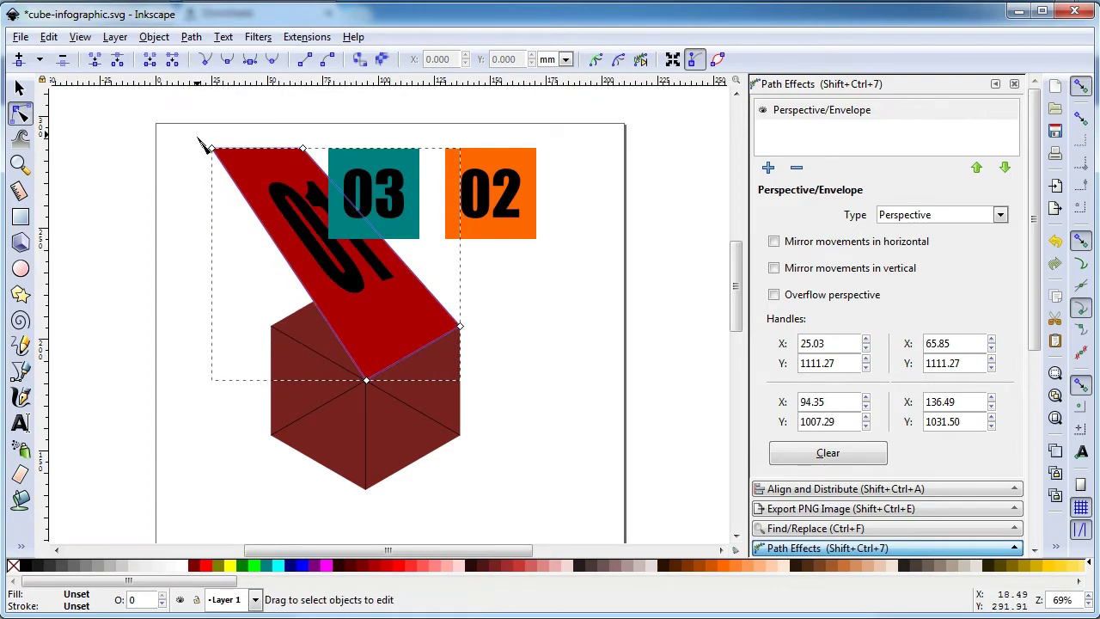
drag(212, 149, 273, 325)
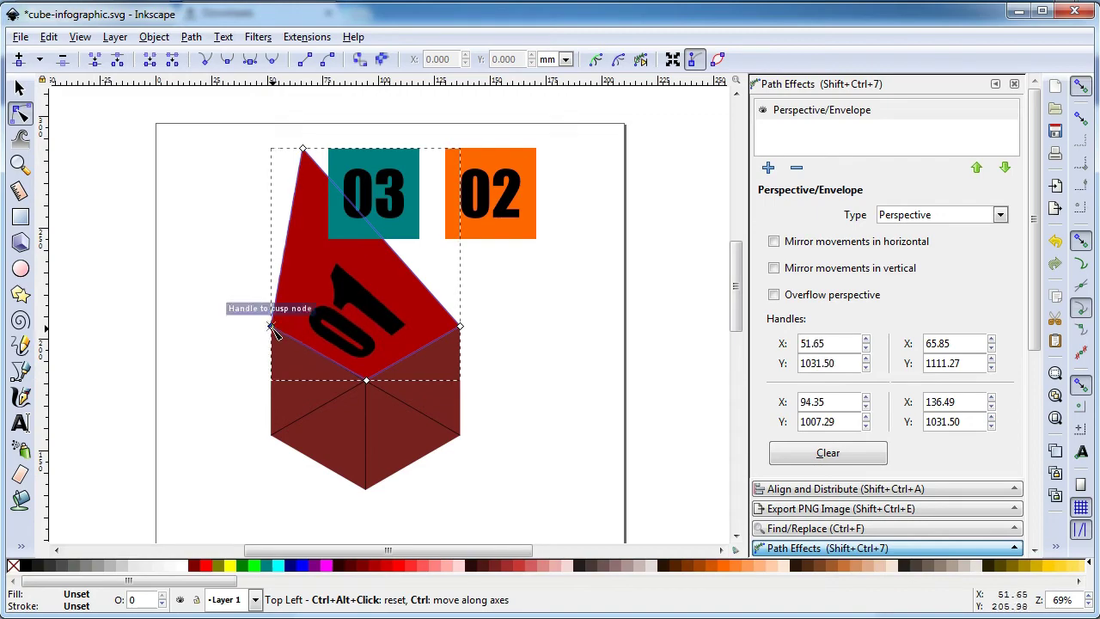
drag(303, 149, 367, 271)
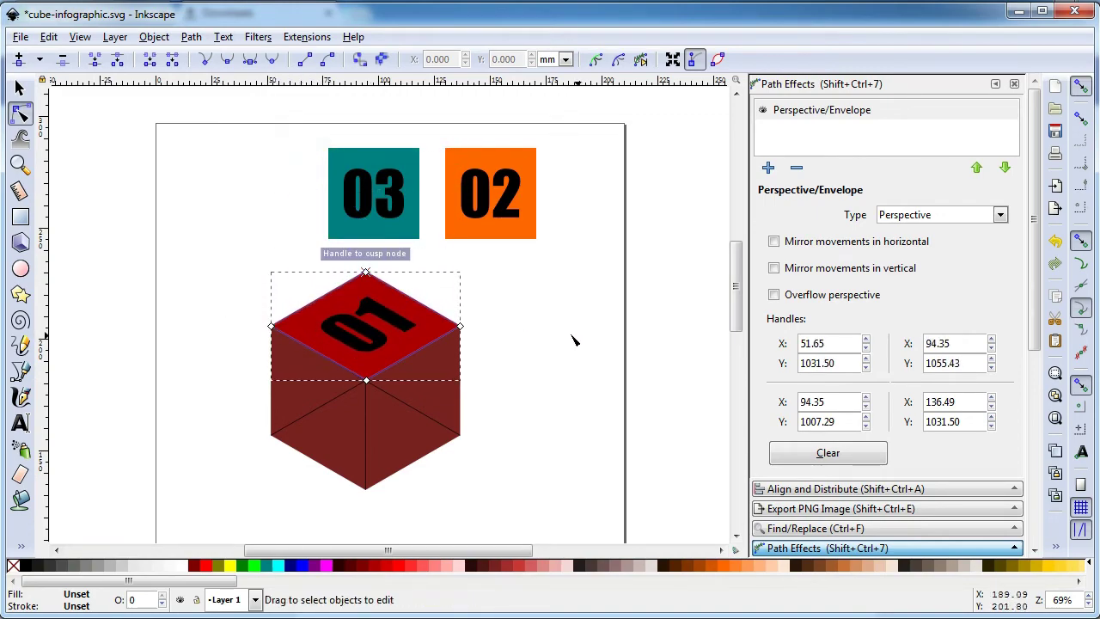
click(20, 87)
click(131, 223)
- Zoom in, save, and move the teal 03 group against the cube's right side
key(z)
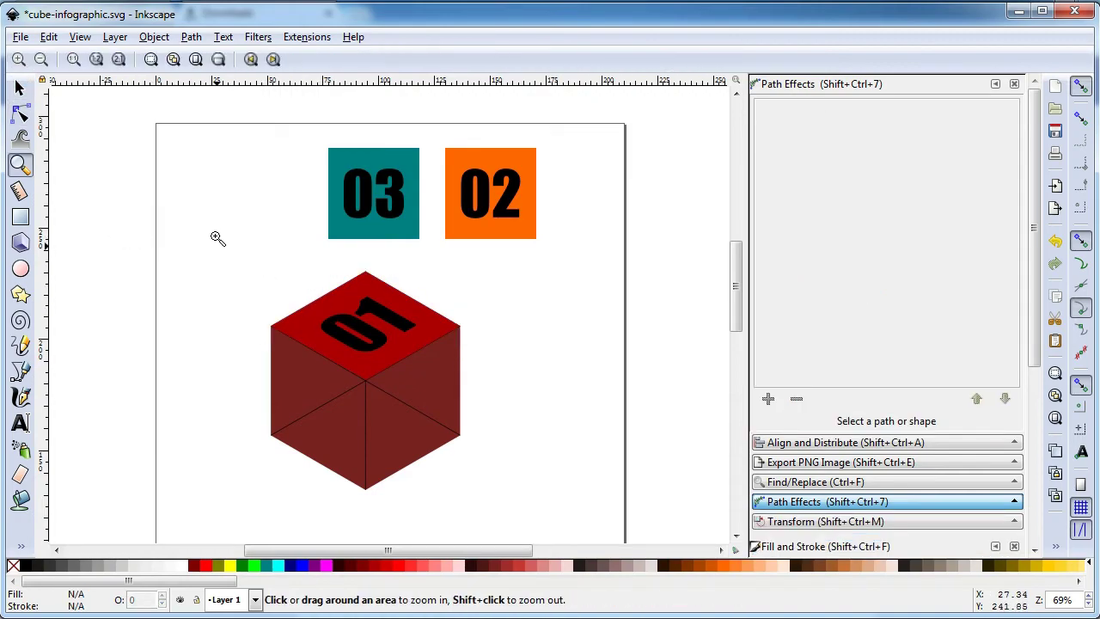
drag(203, 187, 496, 421)
drag(625, 502, 626, 503)
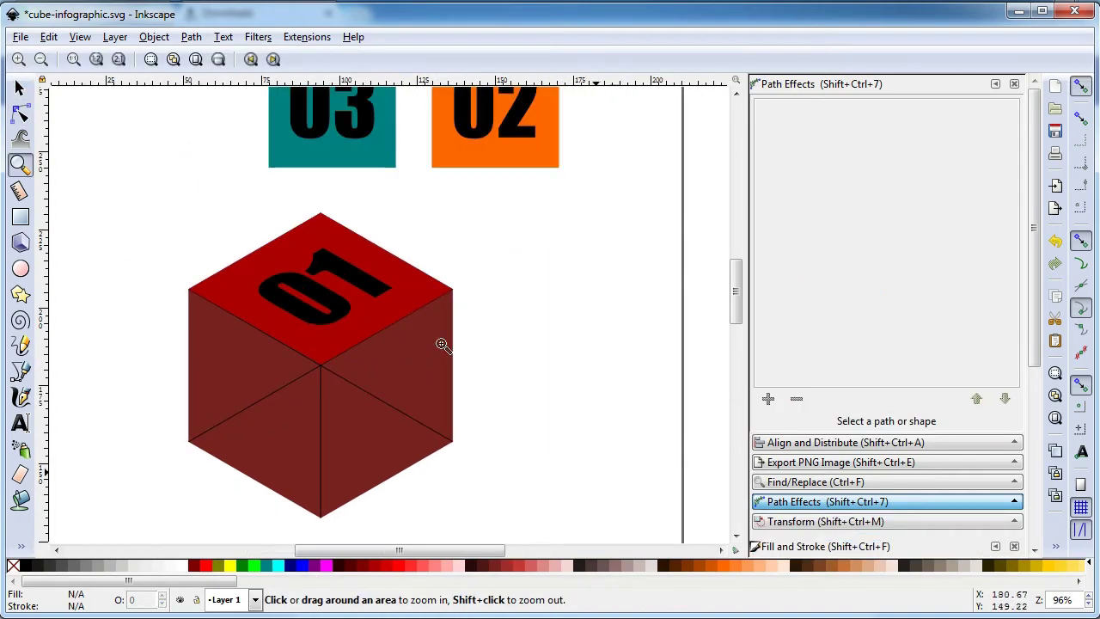
click(19, 88)
key(ctrl+s)
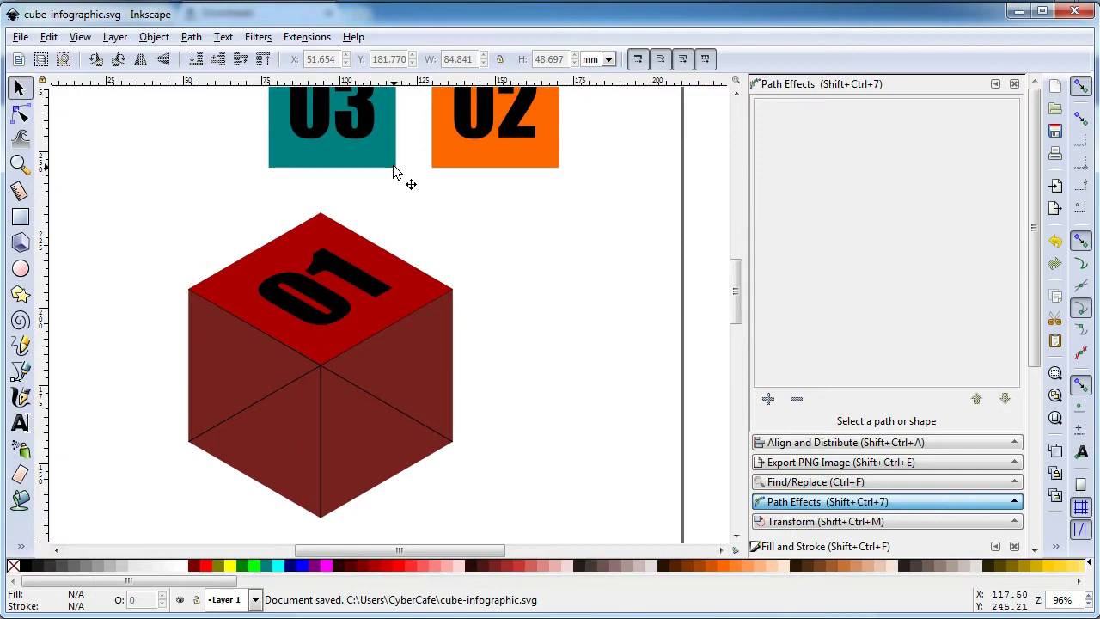
click(388, 170)
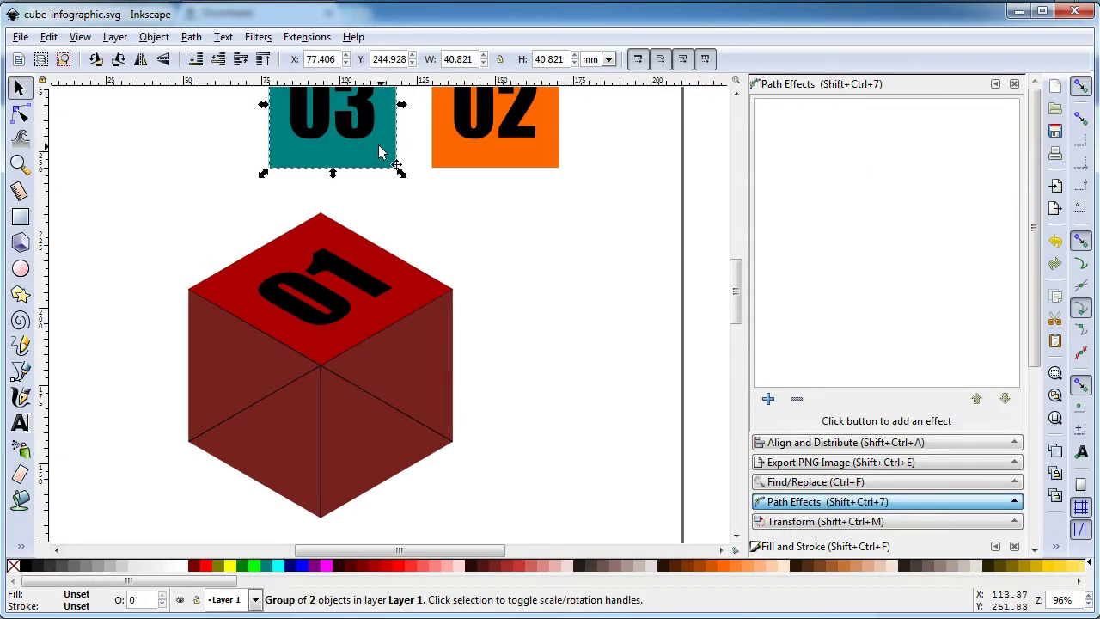
drag(380, 152, 556, 406)
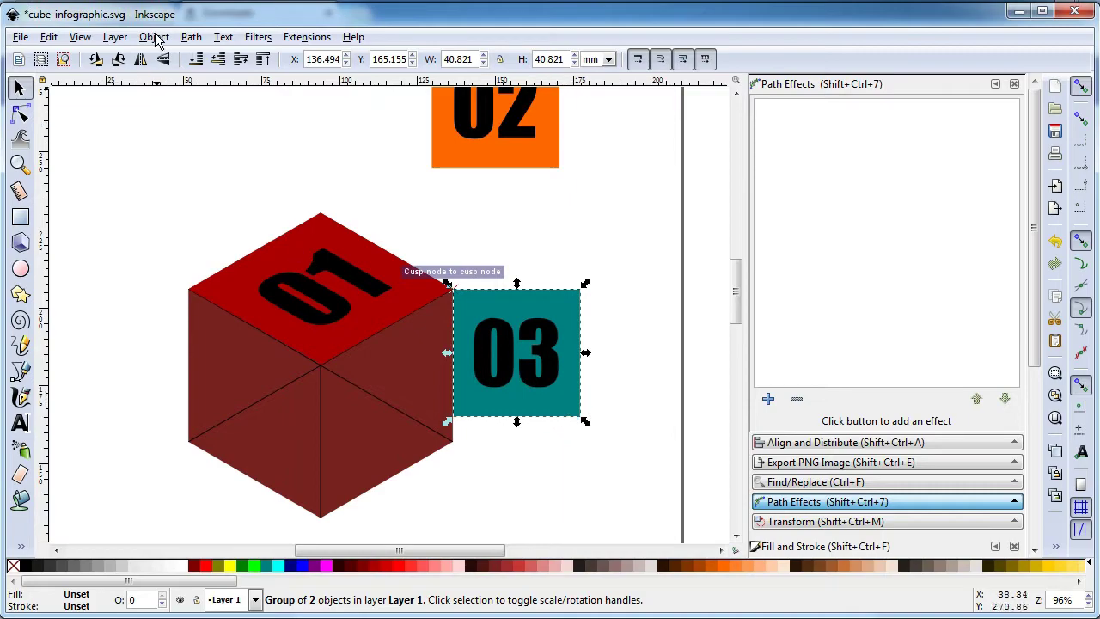
- Add Perspective/Envelope path effects to the 03 and 02 groups
click(768, 399)
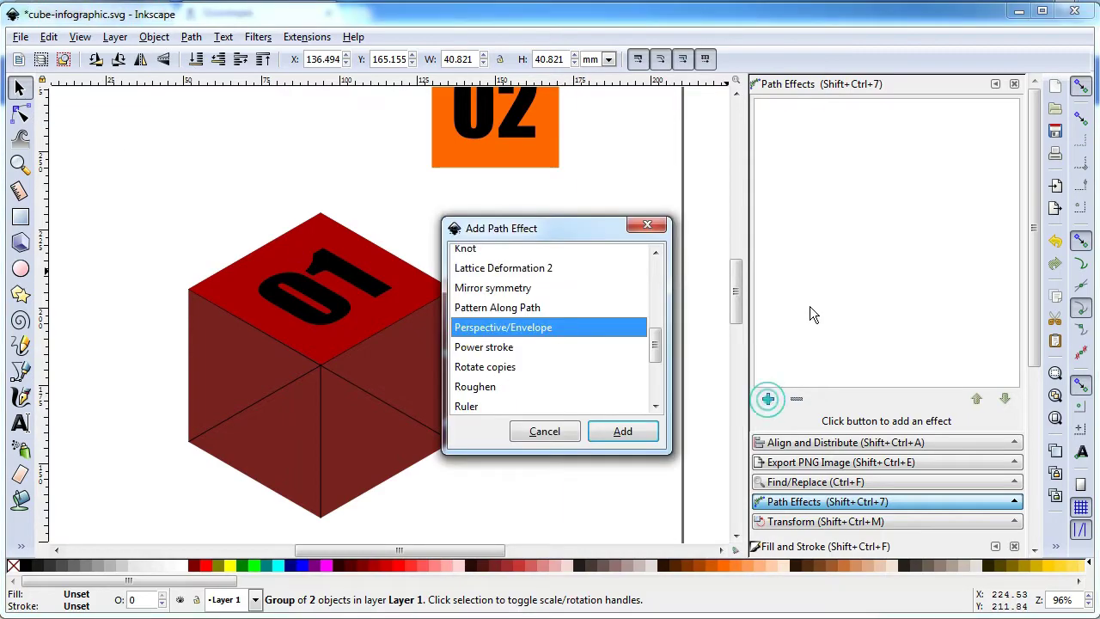
click(622, 431)
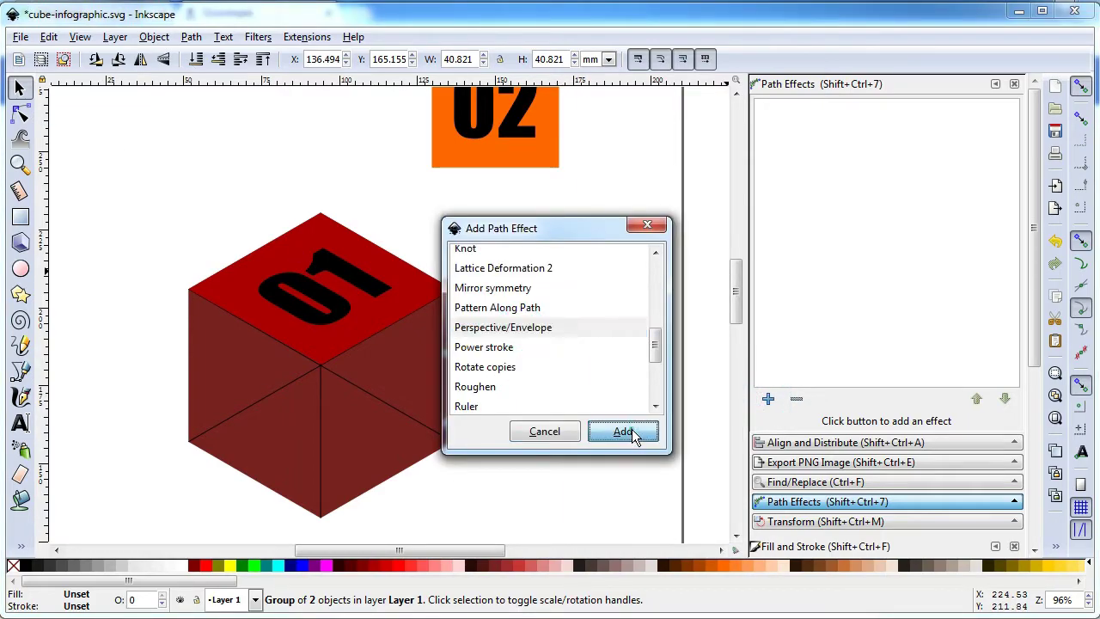
click(534, 146)
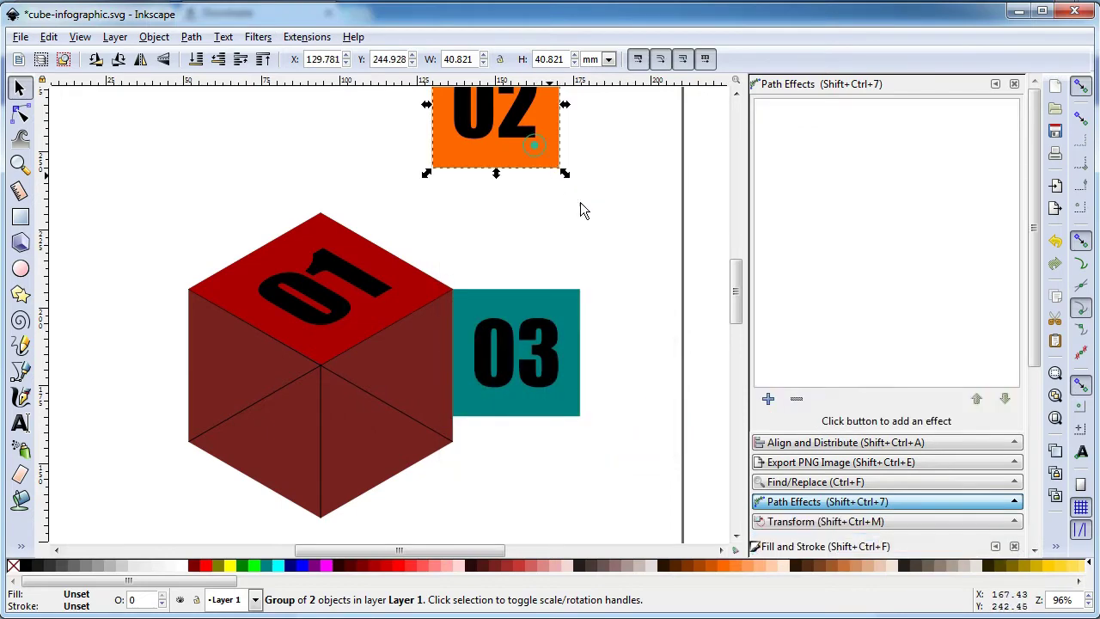
click(769, 399)
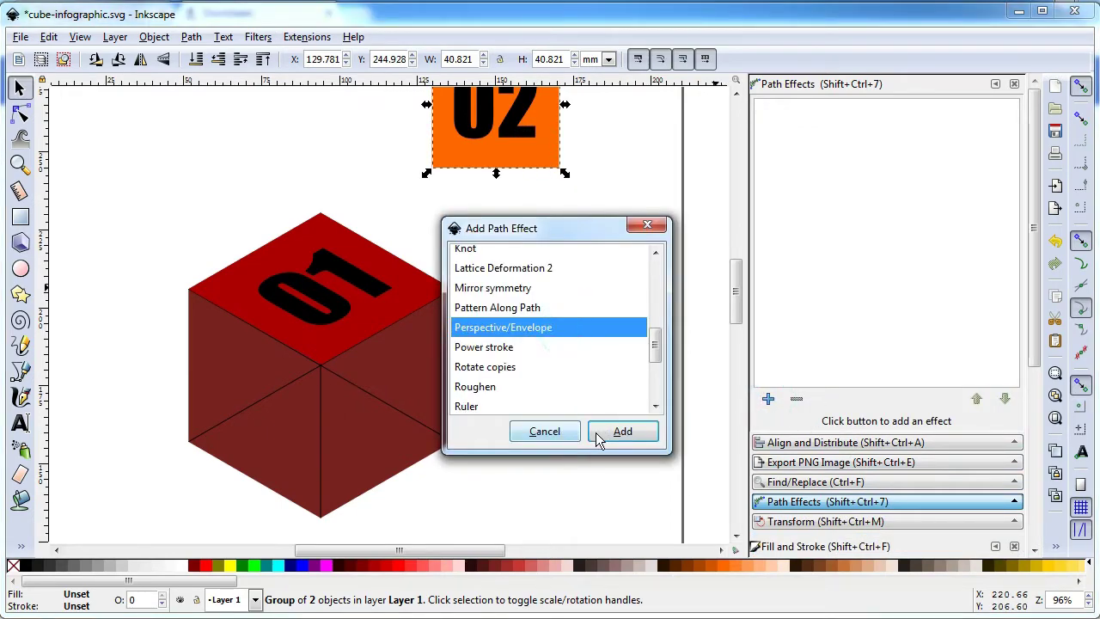
click(601, 435)
click(613, 302)
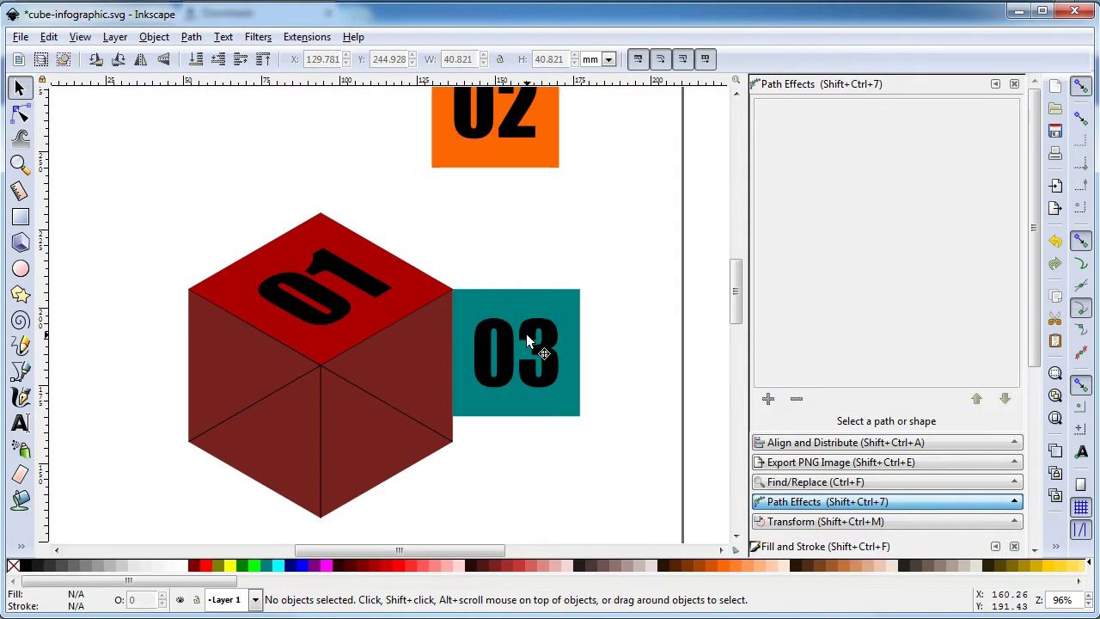
- Move the orange 02 square against the cube's lower-left side and activate its Perspective/Envelope handles
click(492, 143)
drag(520, 150, 221, 449)
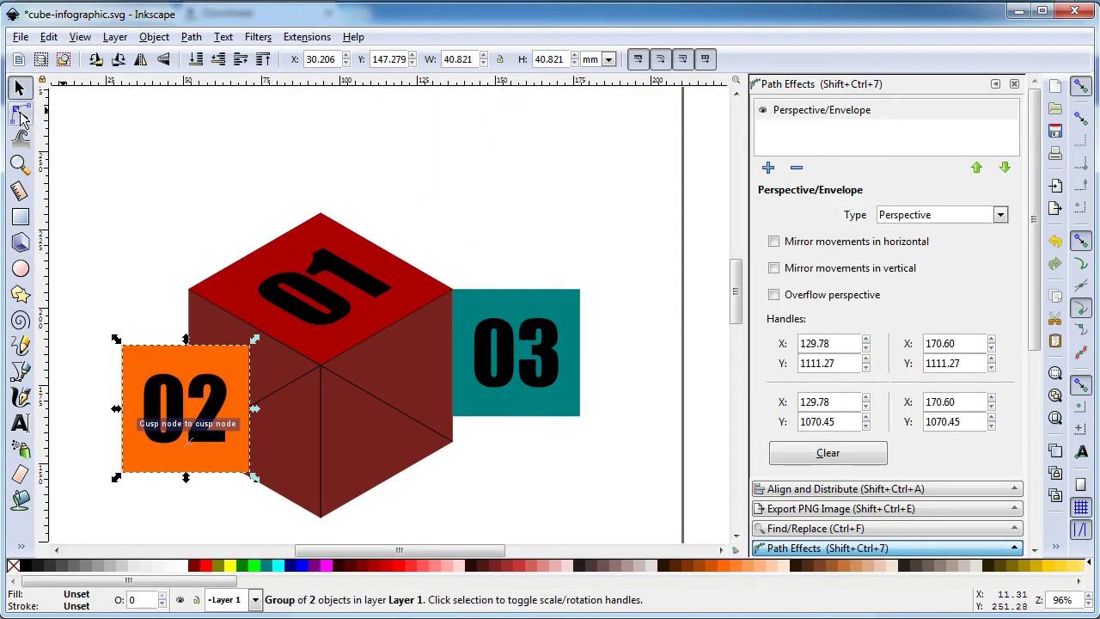
click(804, 114)
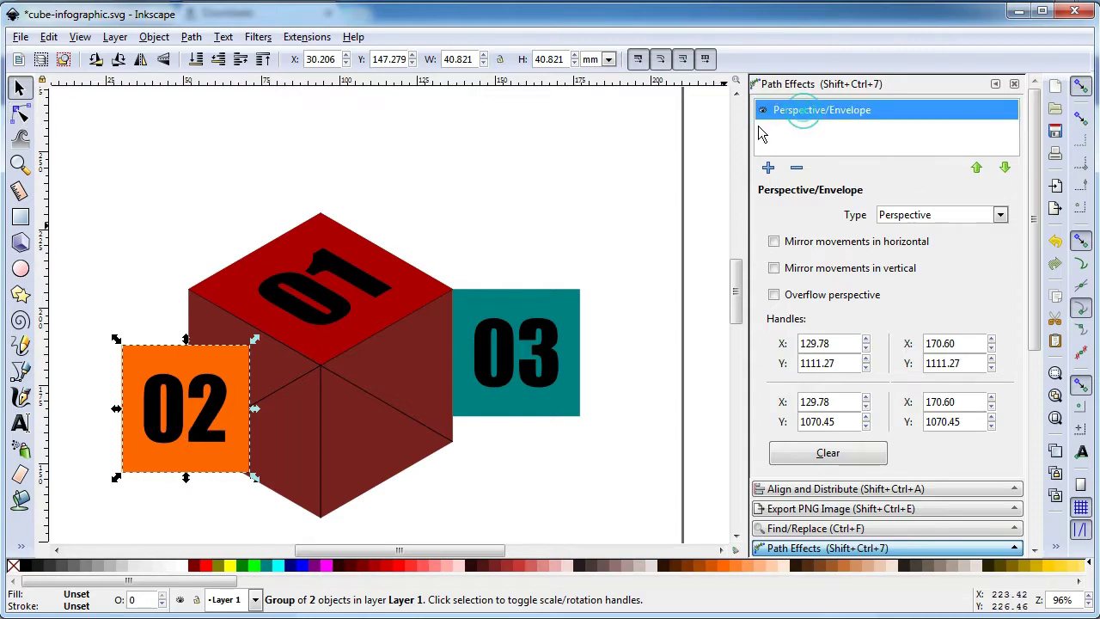
click(21, 113)
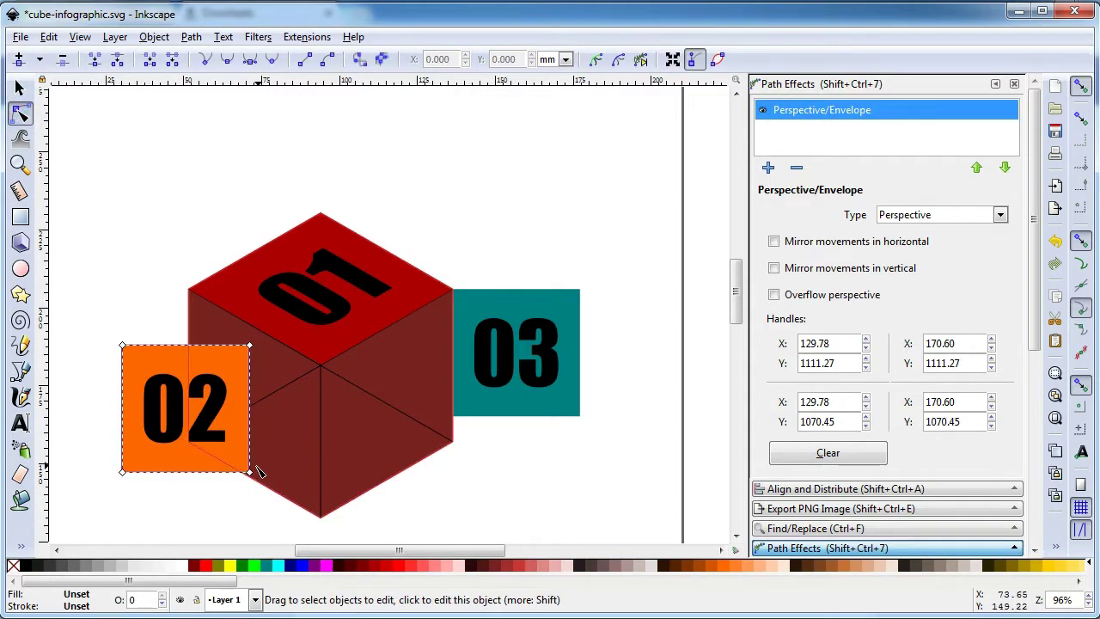
- Pull the 02 envelope corners to the cube's bottom point, centre, left point and left edge
drag(249, 473, 320, 518)
drag(251, 347, 323, 365)
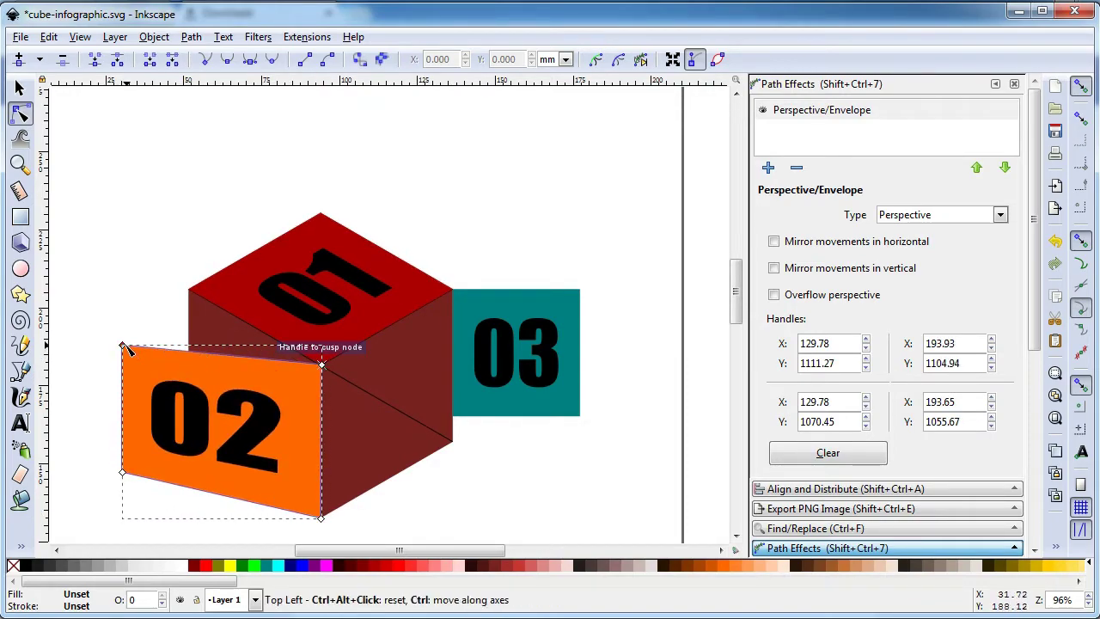
drag(123, 346, 187, 288)
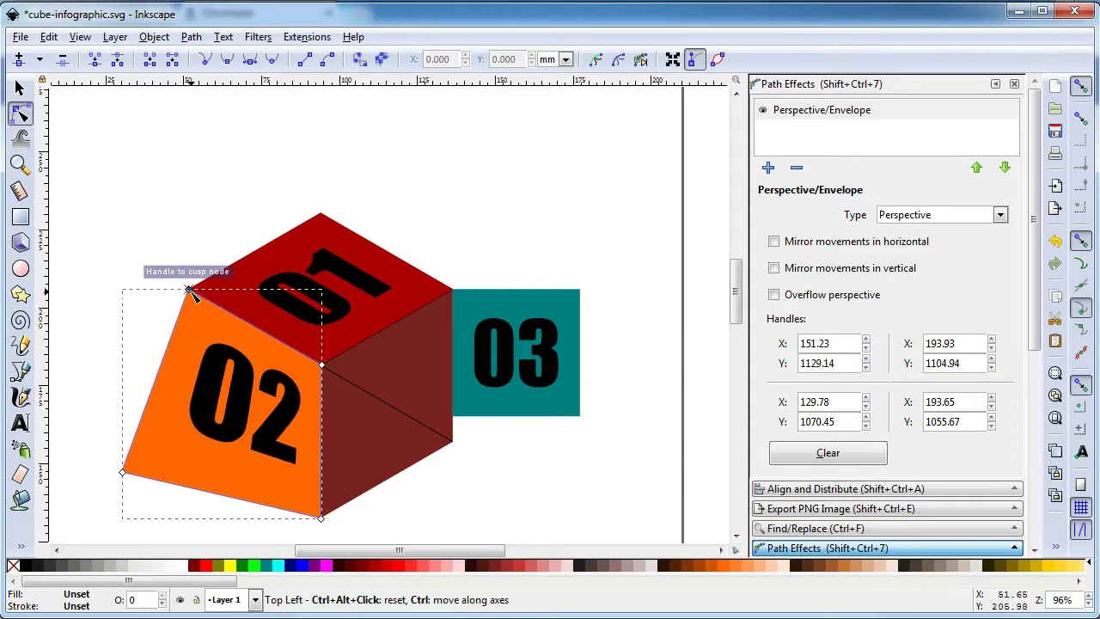
drag(124, 474, 191, 445)
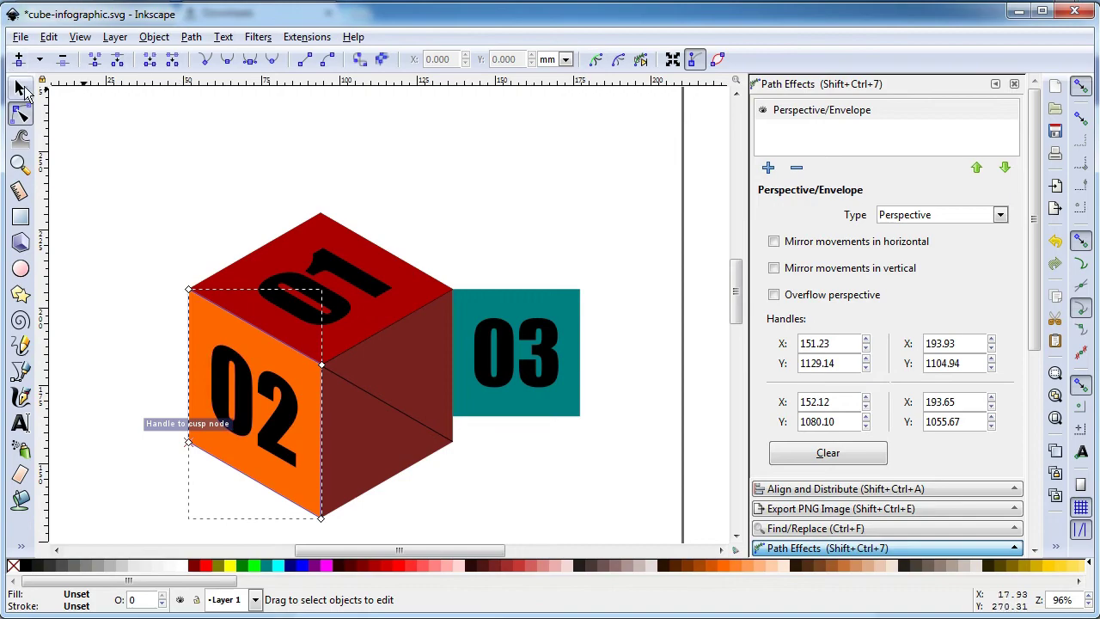
click(20, 89)
click(455, 192)
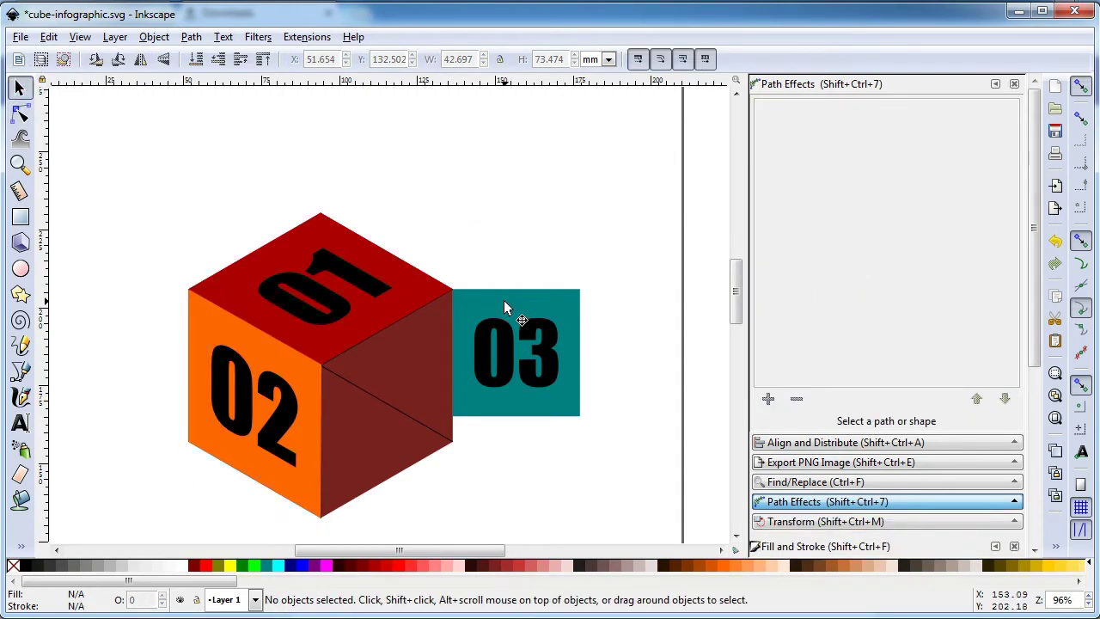
- Pin the teal 03 square's envelope corners to the cube's bottom point, centre and right edge
click(503, 300)
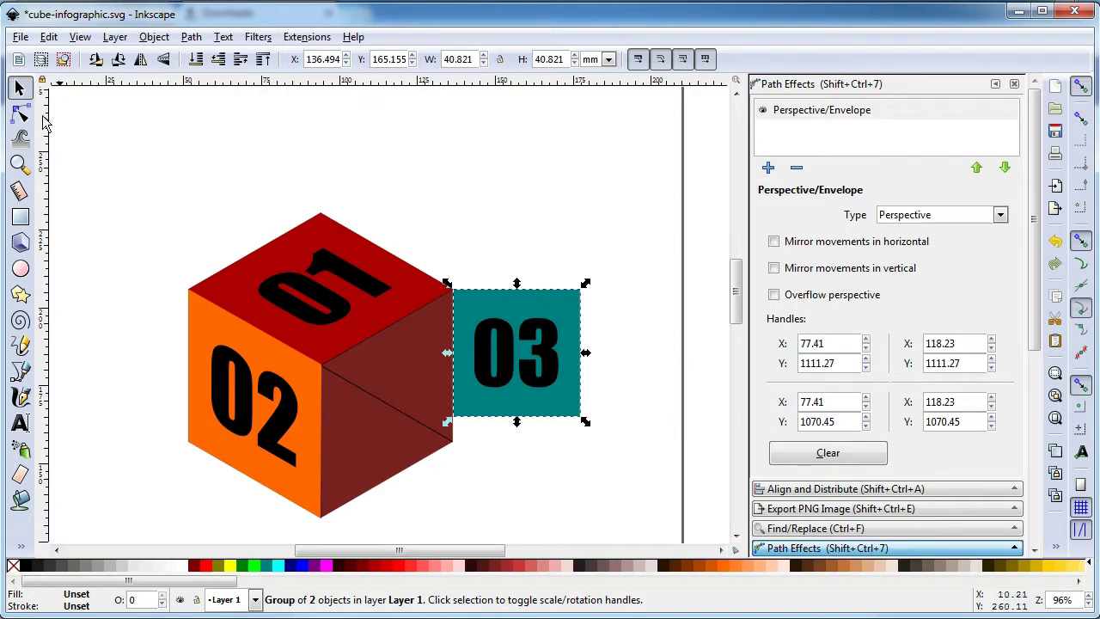
click(838, 110)
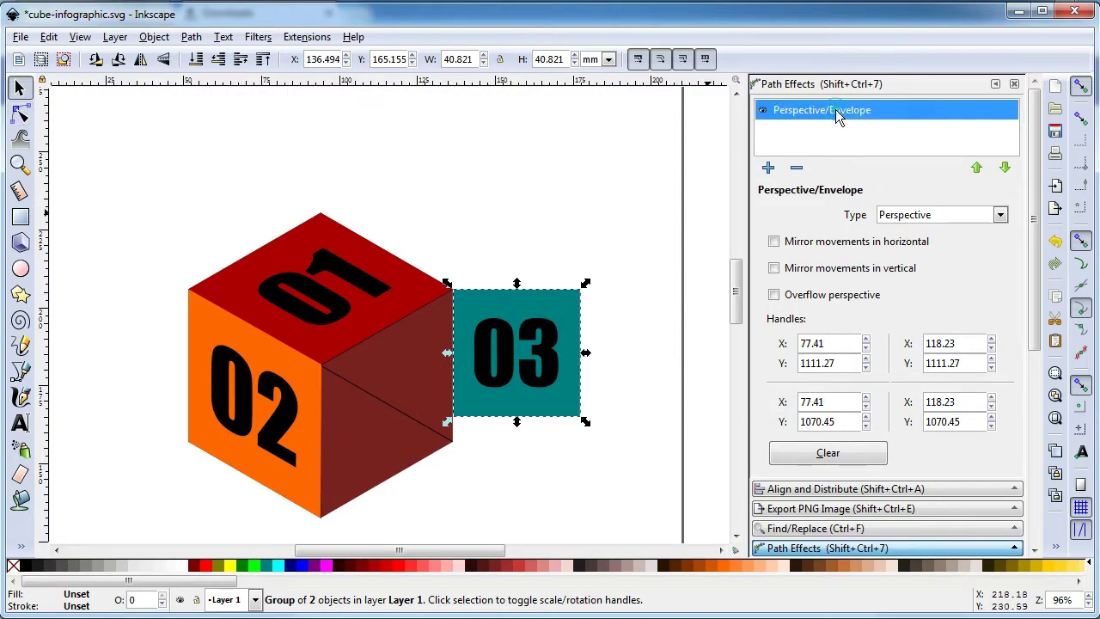
click(20, 112)
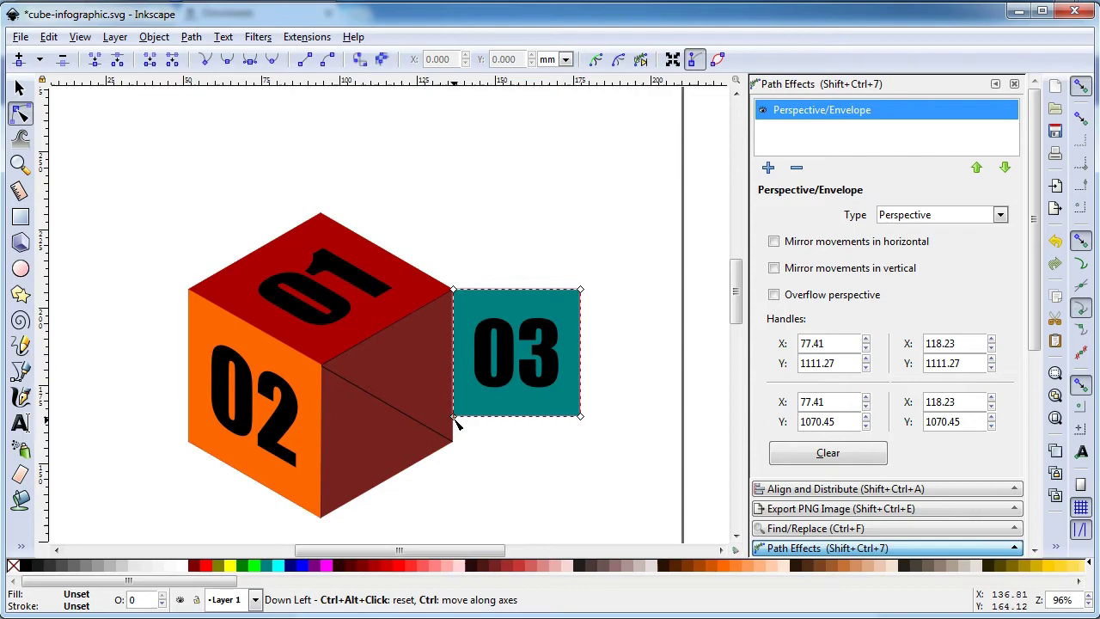
drag(454, 425, 321, 516)
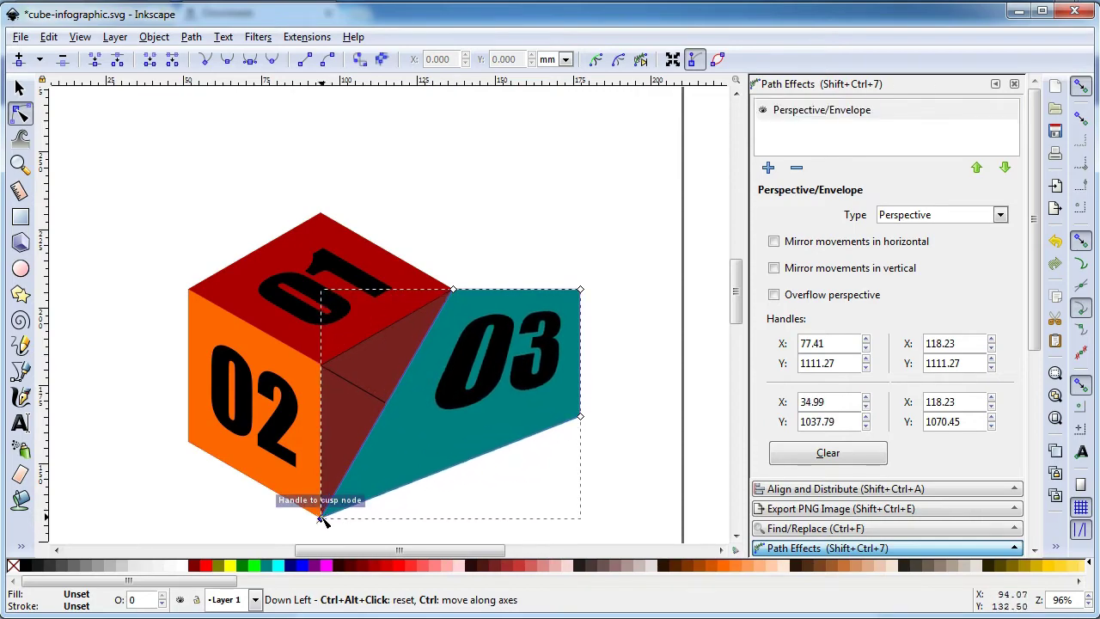
drag(454, 289, 321, 364)
drag(581, 292, 454, 289)
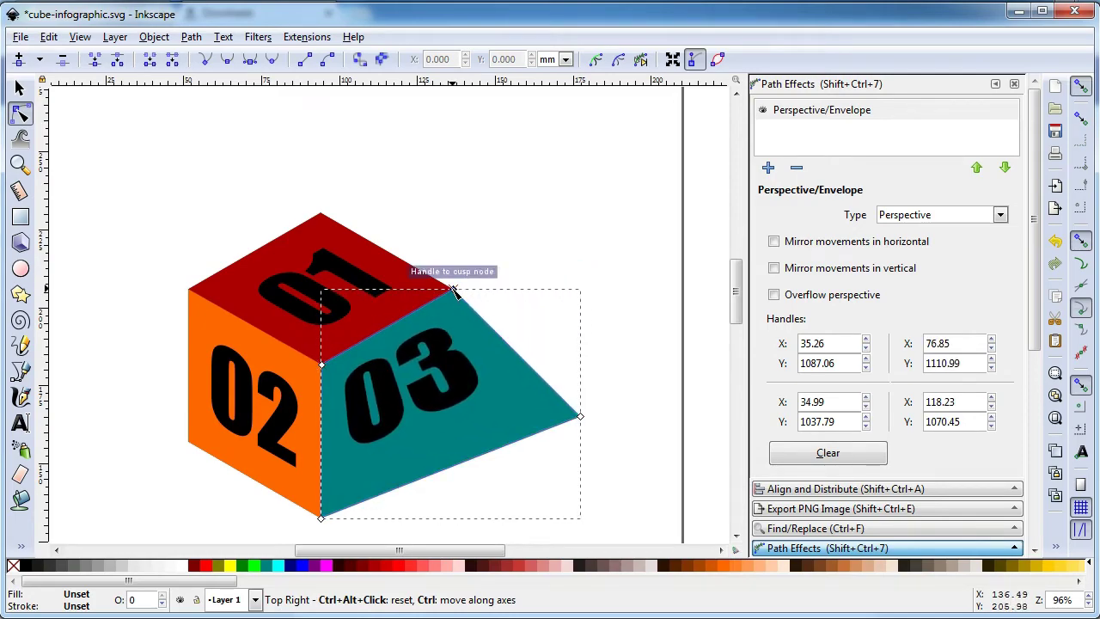
drag(581, 418, 455, 443)
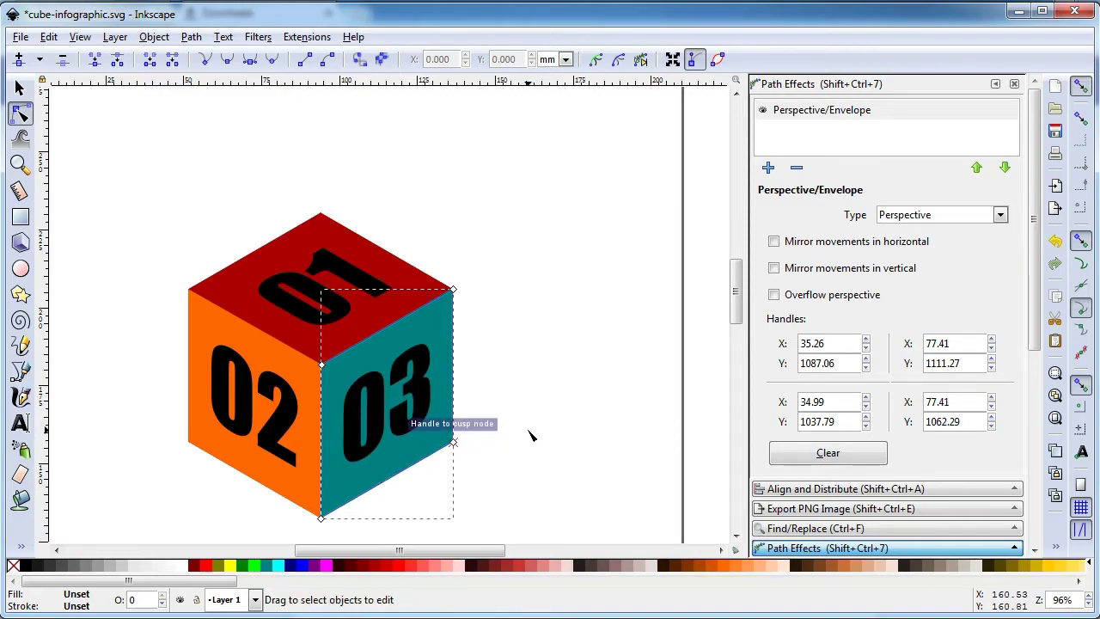
click(21, 88)
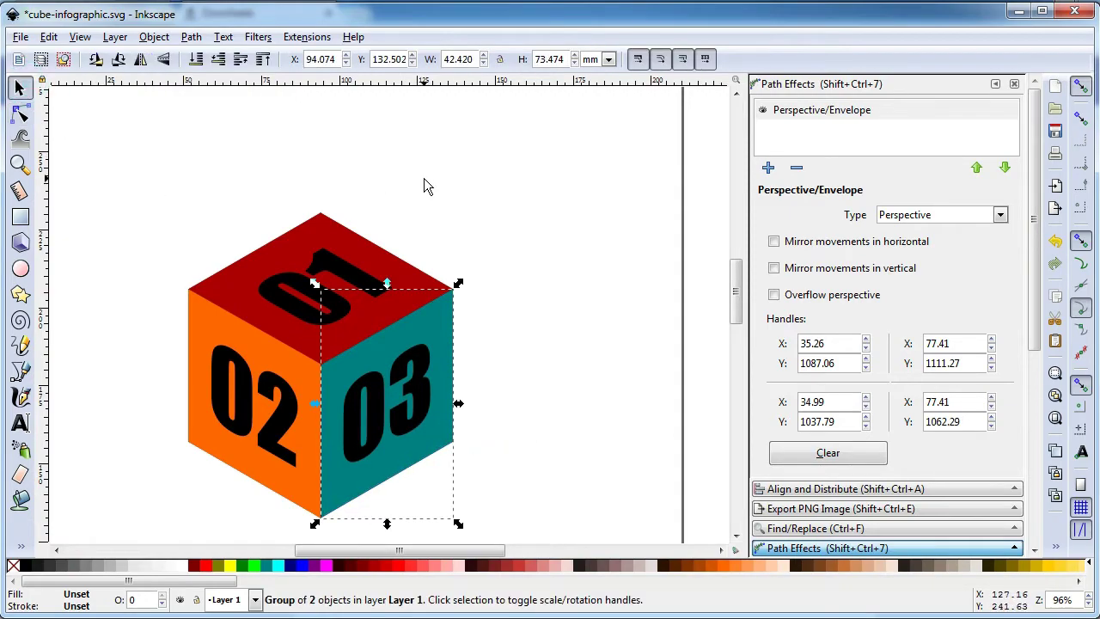
- Zoom out to the whole page and rubber-band select all the cube's face paths
click(423, 178)
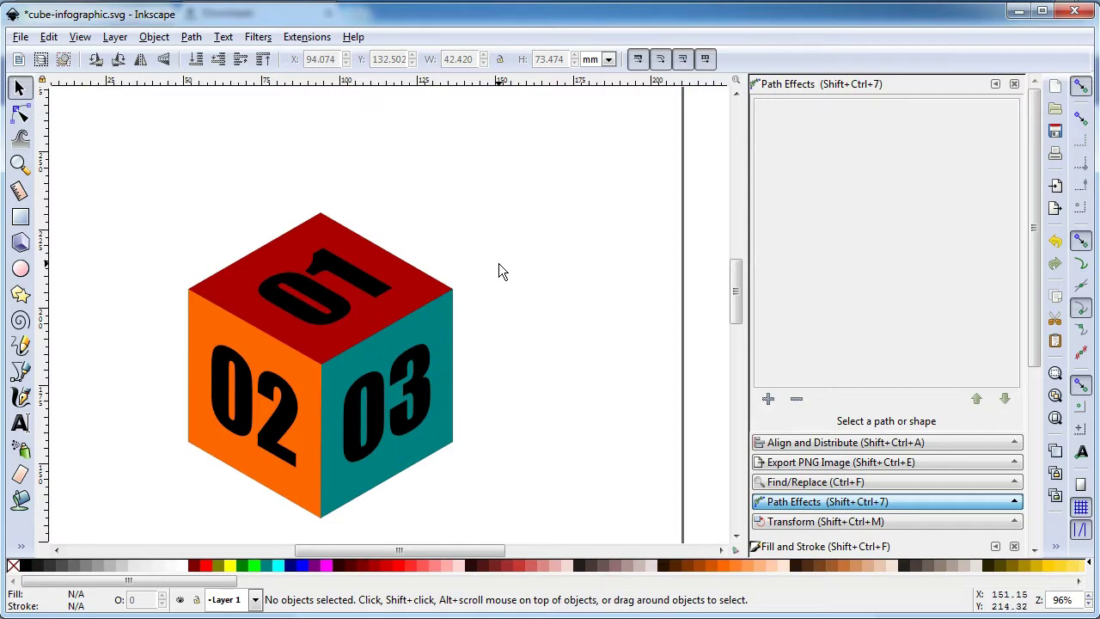
key(minus)
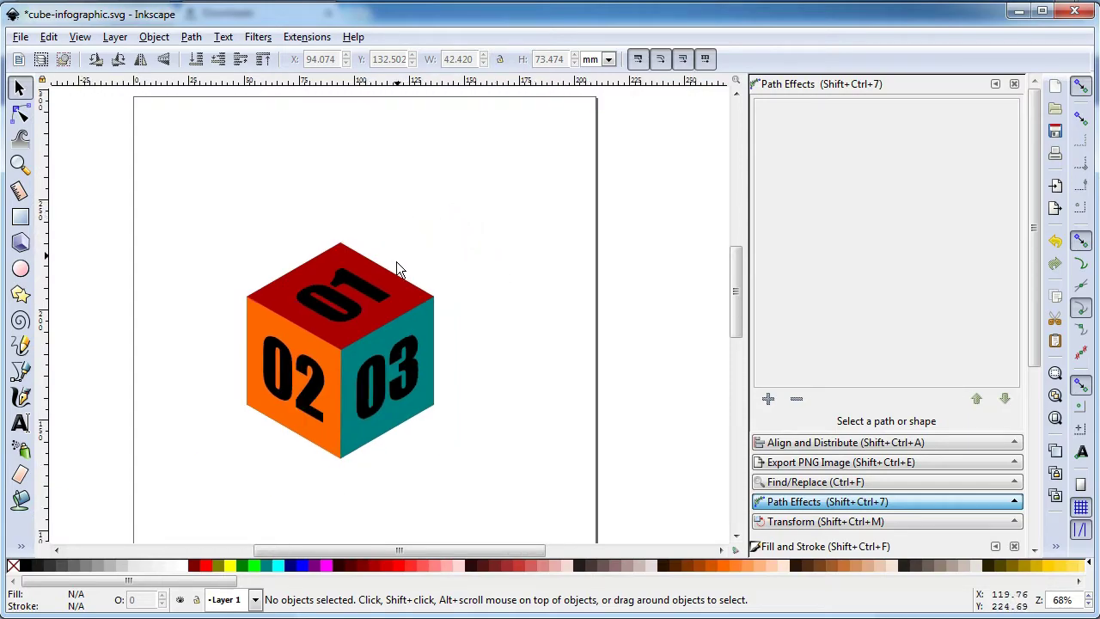
key(minus)
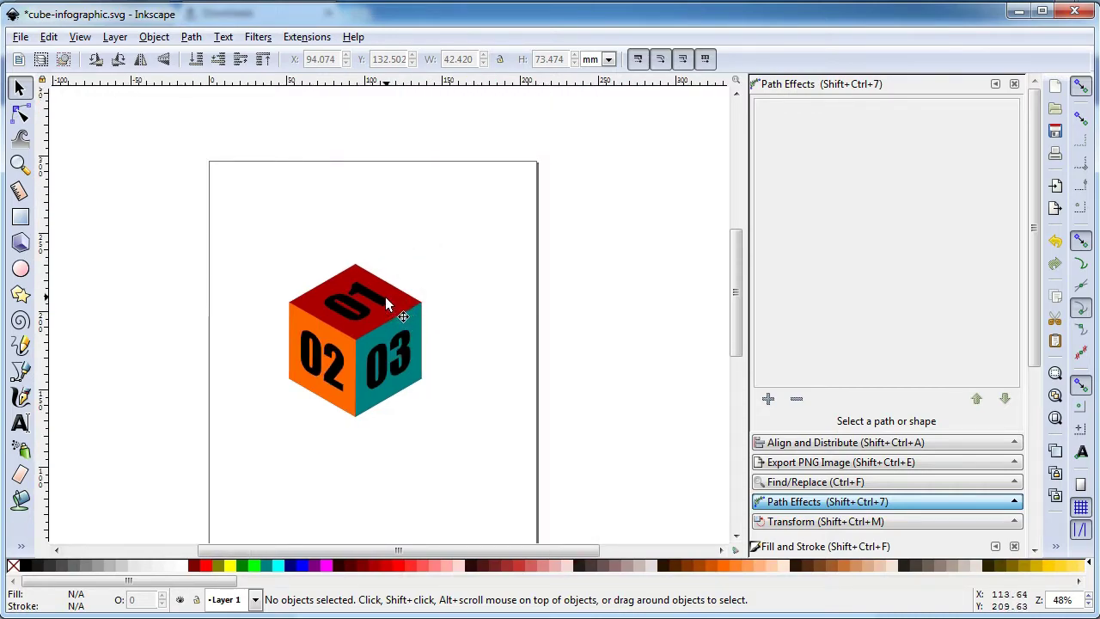
click(404, 305)
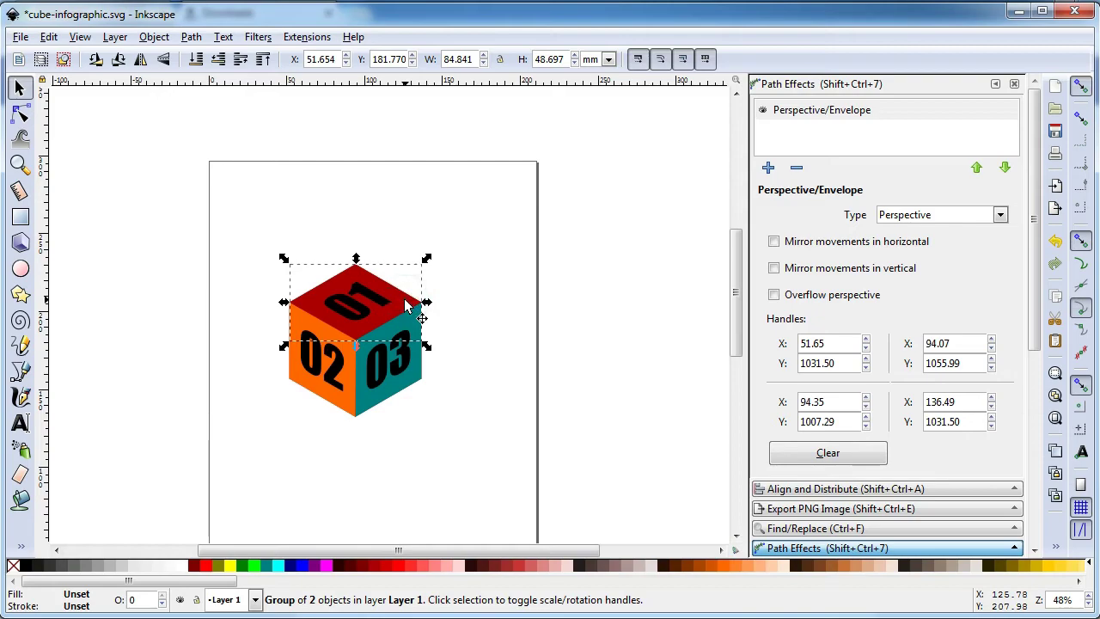
click(333, 219)
drag(203, 186, 473, 426)
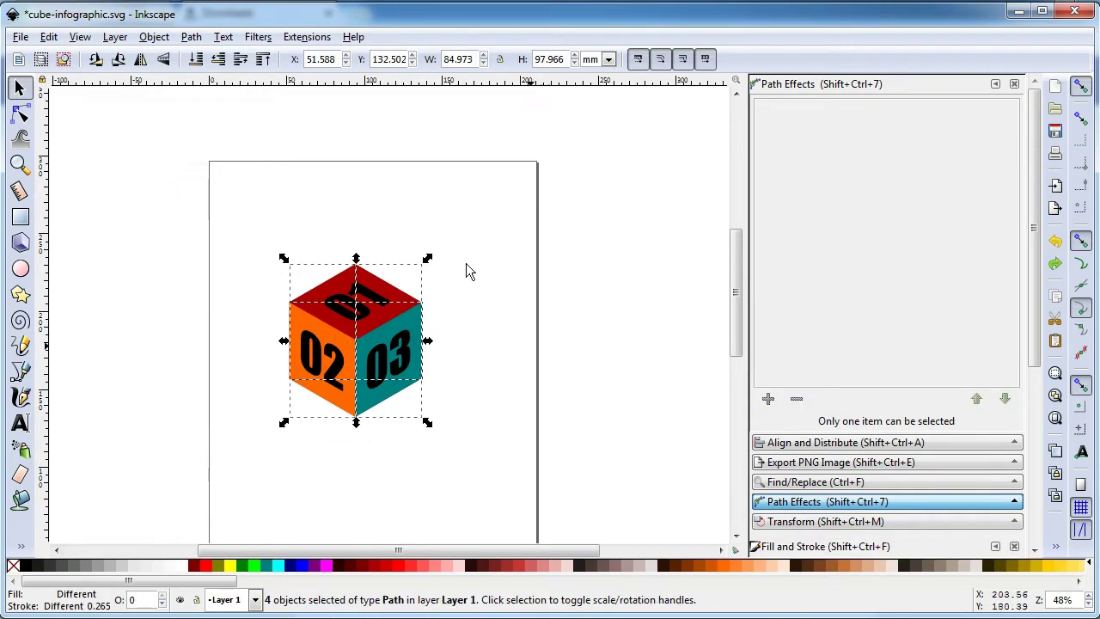
- Convert the selected faces to plain paths with Object to Path and save cube-infographic.svg
click(191, 38)
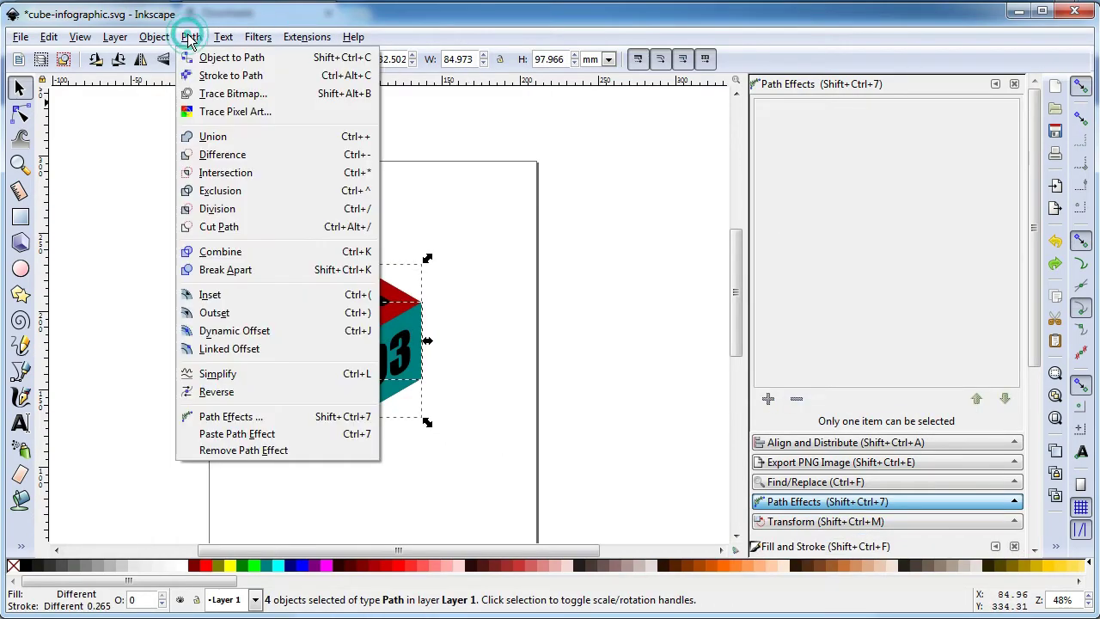
click(231, 59)
click(486, 287)
key(ctrl+s)
click(447, 246)
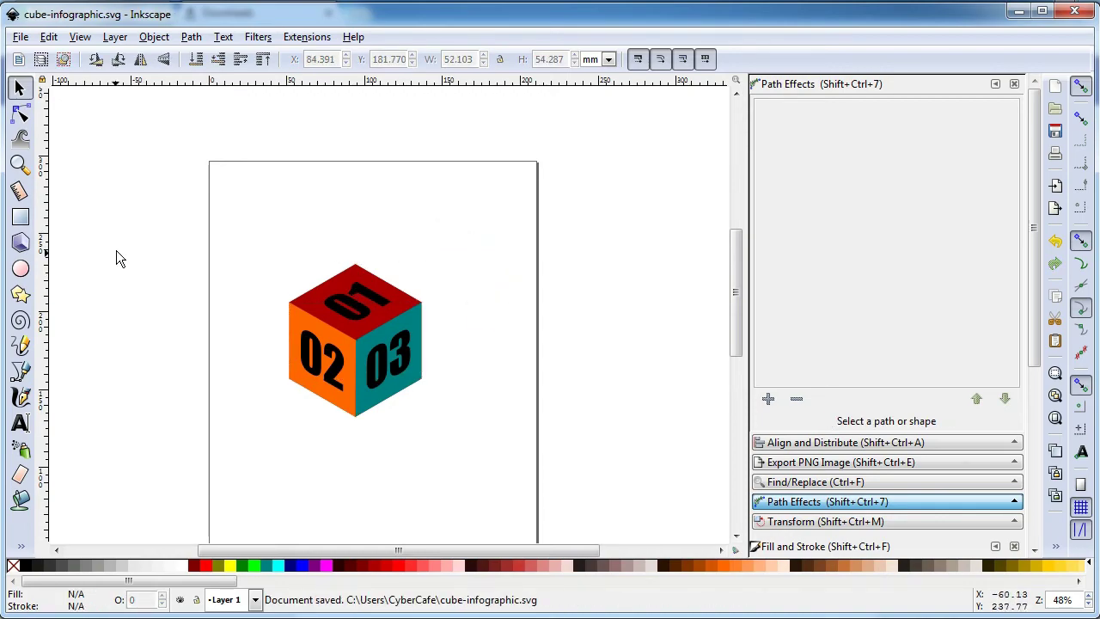
- Draw an orange rectangle above the cube and convert it to an editable path
click(21, 216)
drag(384, 198, 420, 260)
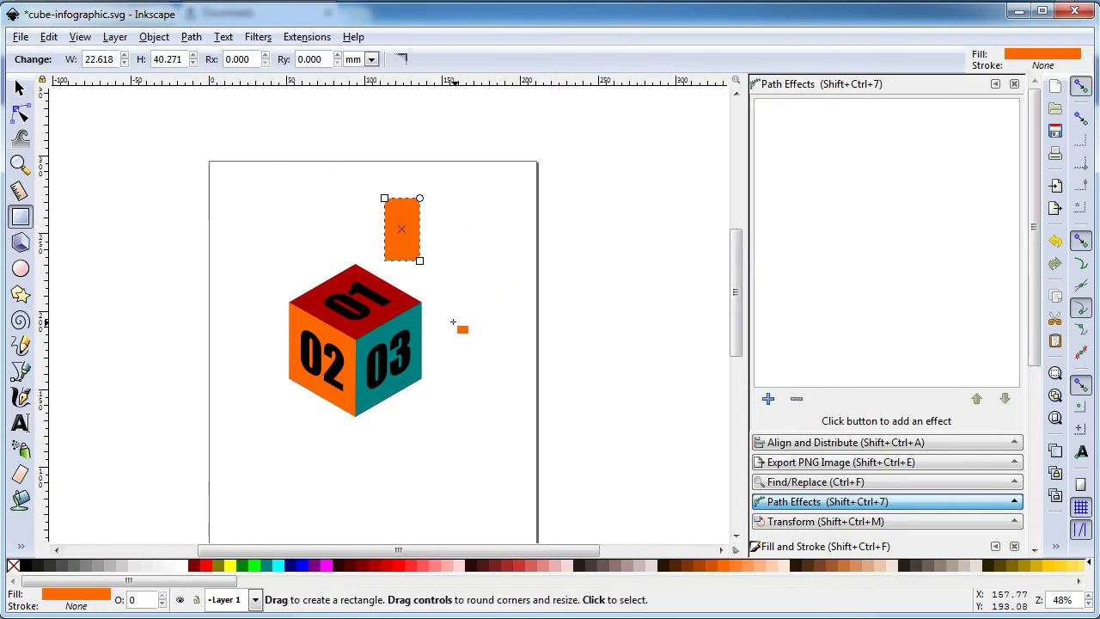
click(21, 89)
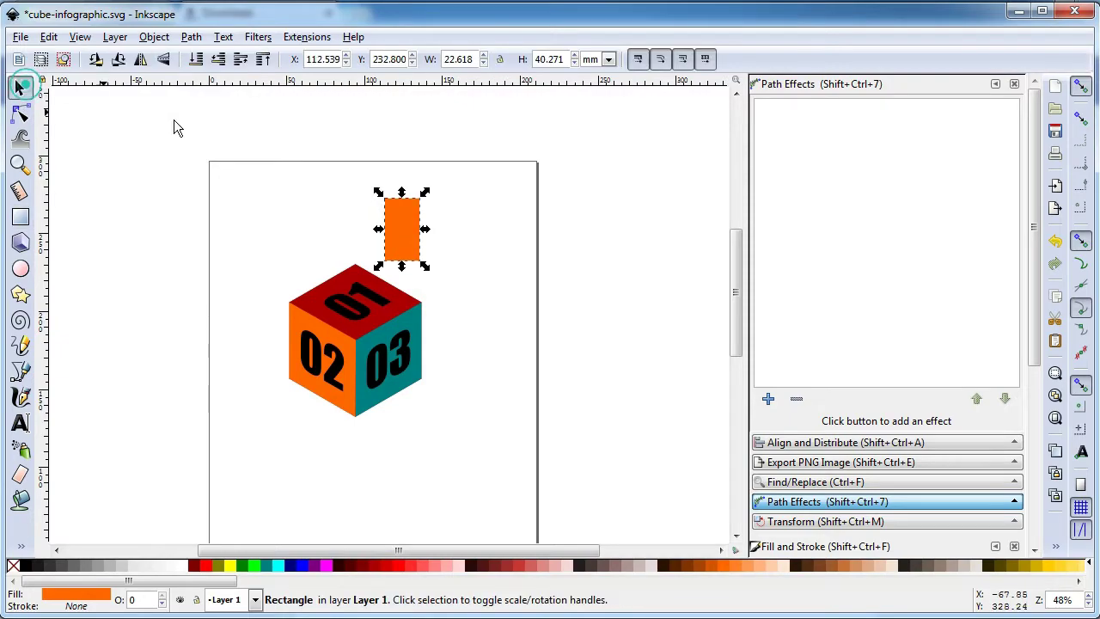
click(191, 37)
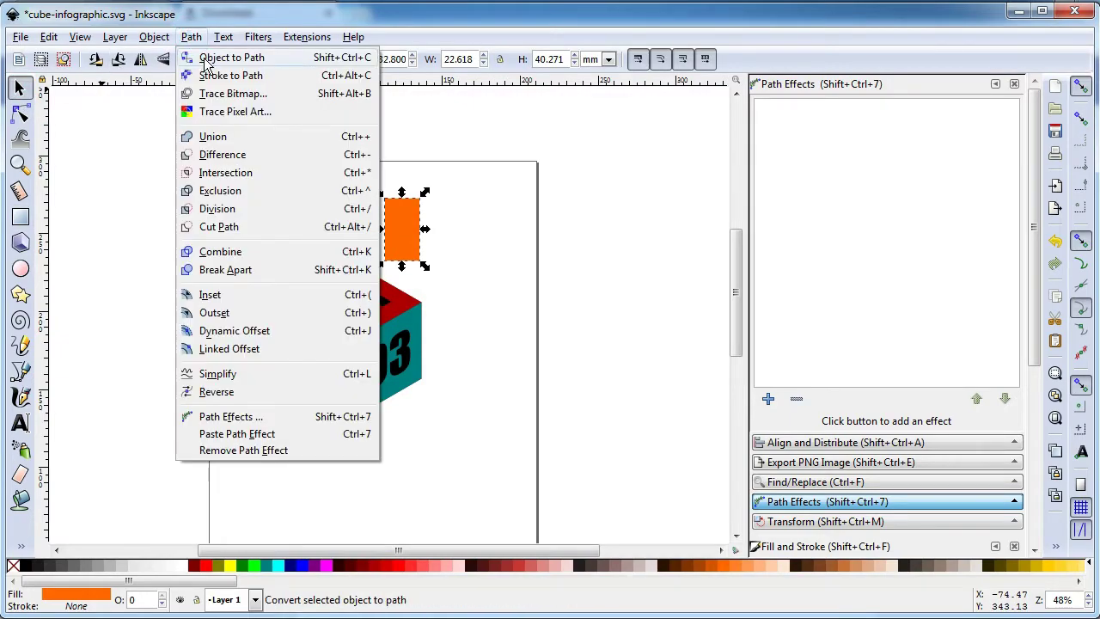
click(205, 58)
- Move the orange path's nodes into a tall slanted parallelogram rising from the cube's top corner
click(20, 112)
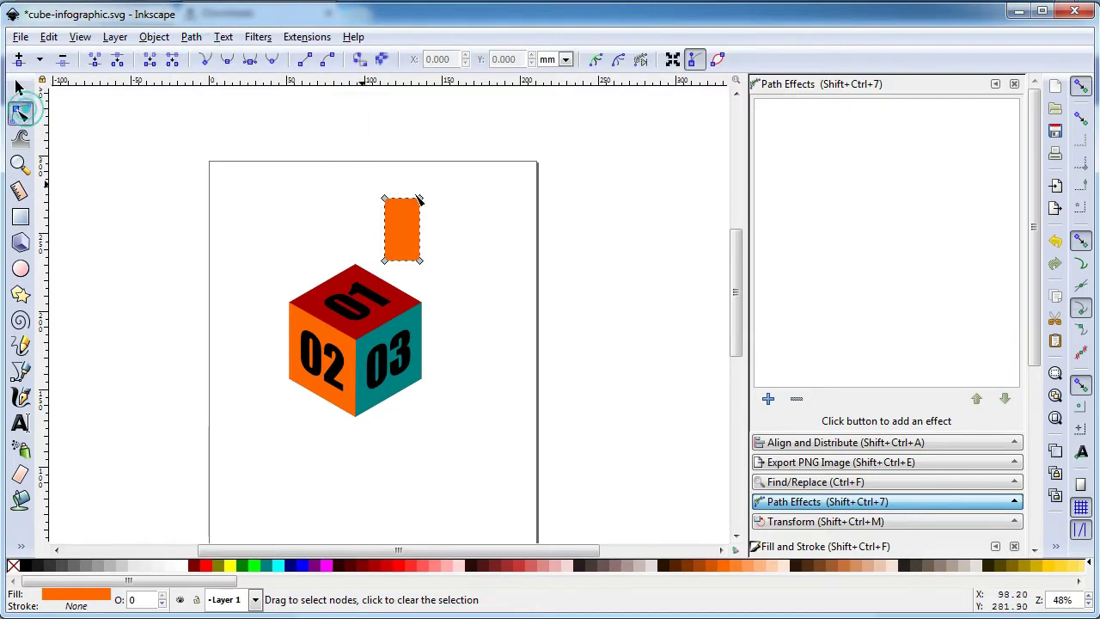
drag(388, 273, 335, 156)
drag(384, 261, 359, 265)
drag(410, 179, 423, 307)
click(469, 266)
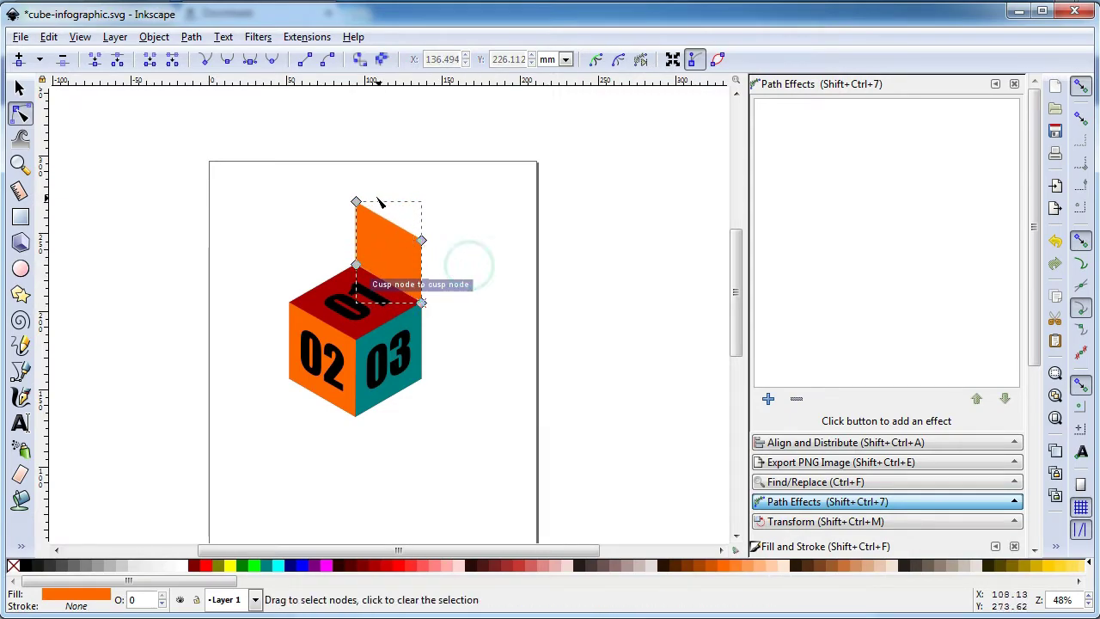
click(332, 168)
click(355, 199)
drag(327, 159, 432, 158)
shift+click(421, 241)
click(20, 87)
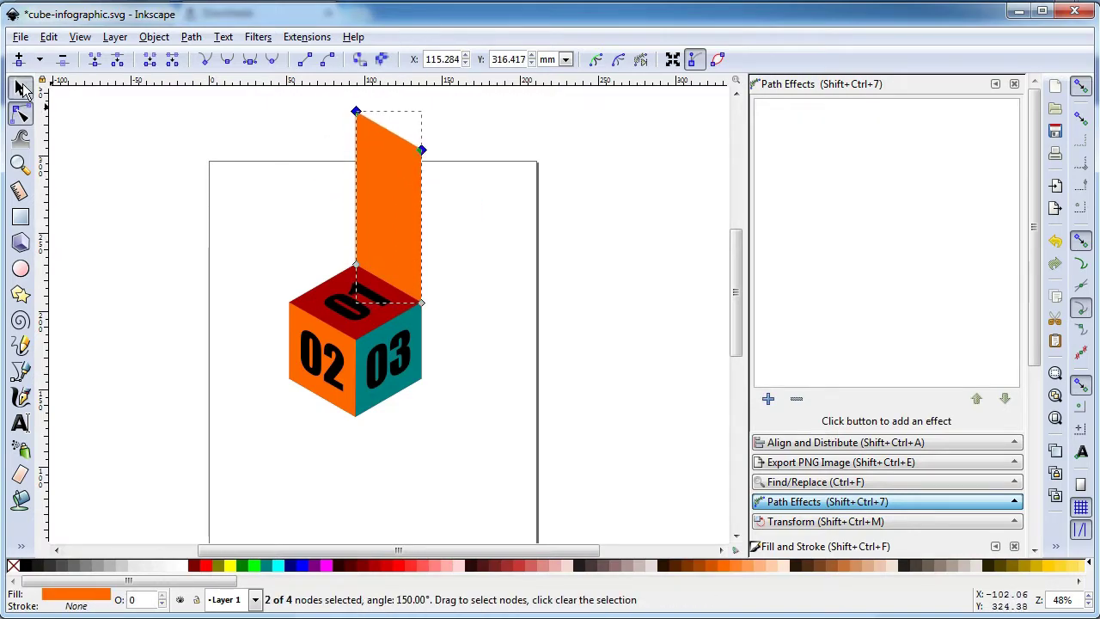
click(448, 264)
click(413, 228)
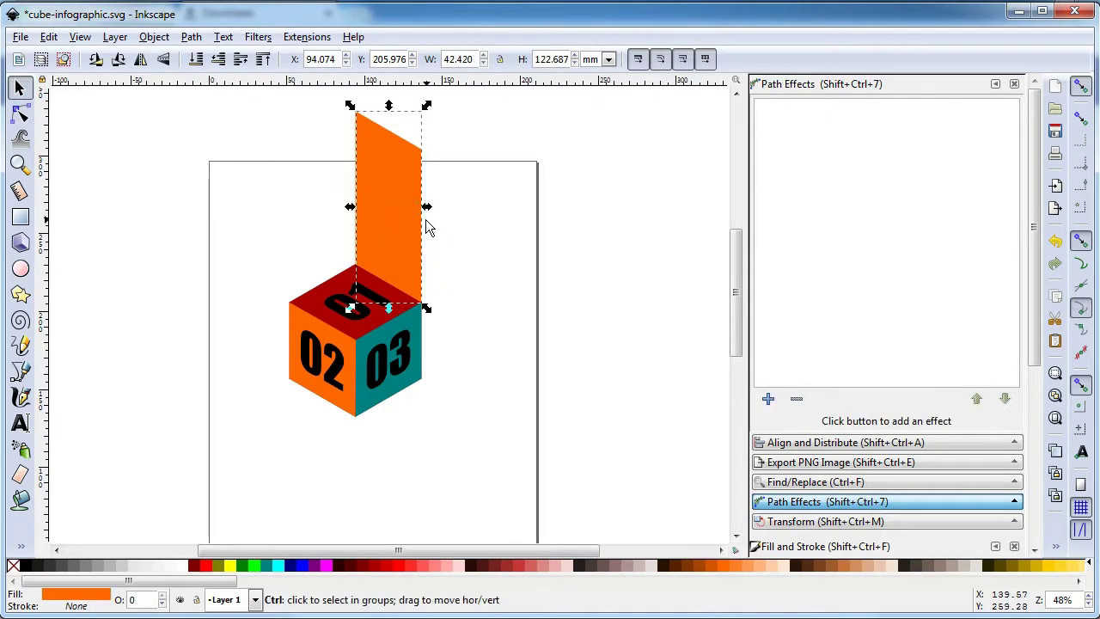
- Duplicate the orange arm, rotate it and snap it to the cube's lower-right corner
scroll(399, 211, down, 1)
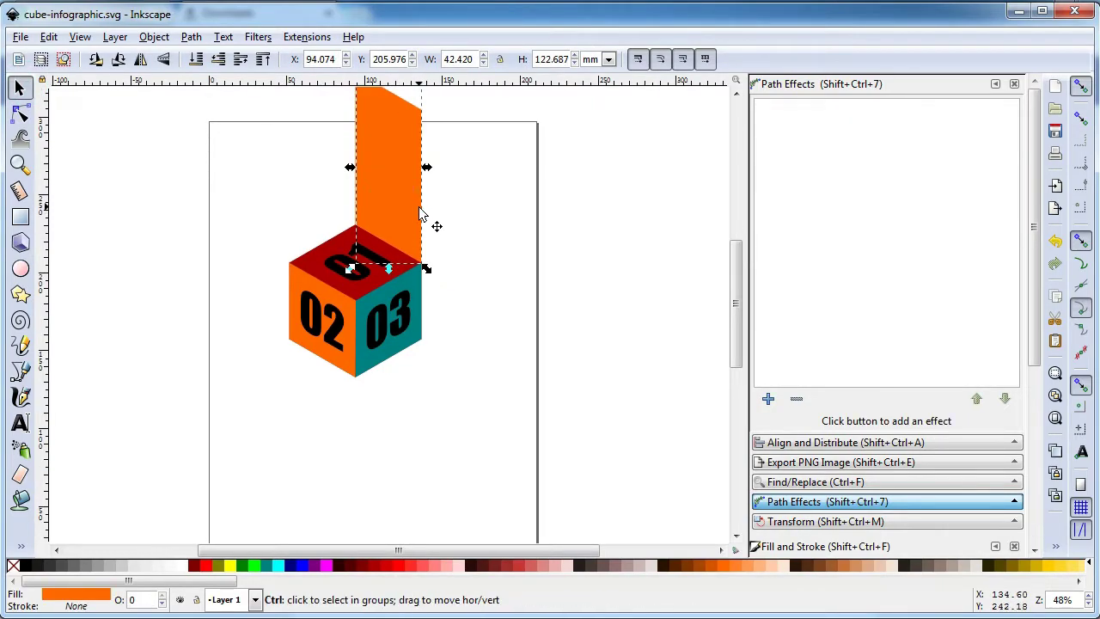
key(ctrl+d)
drag(389, 165, 498, 286)
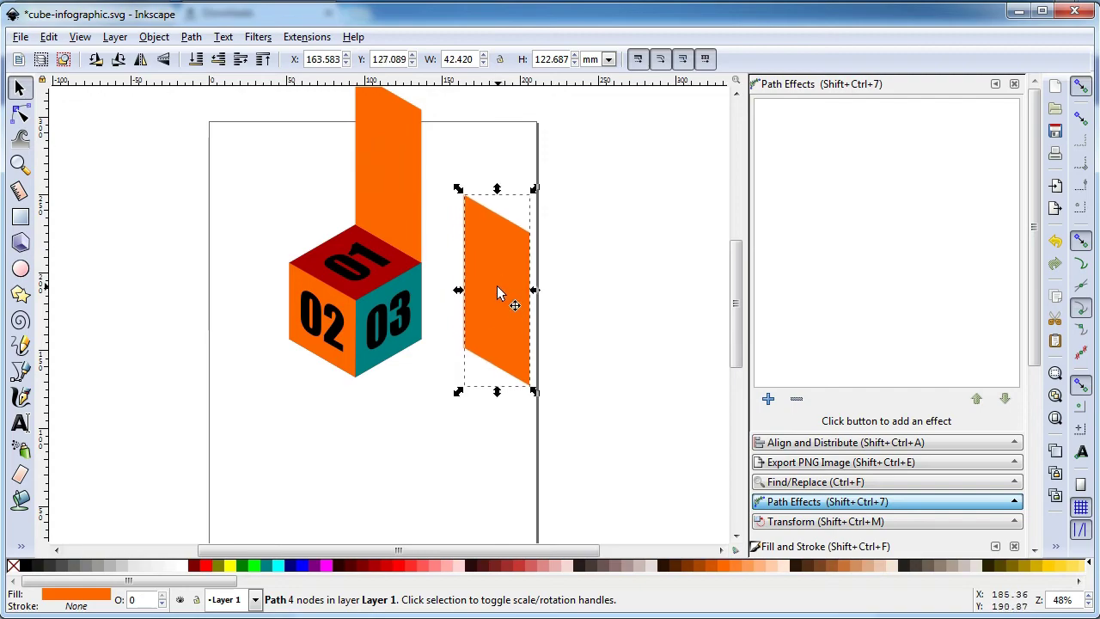
click(497, 270)
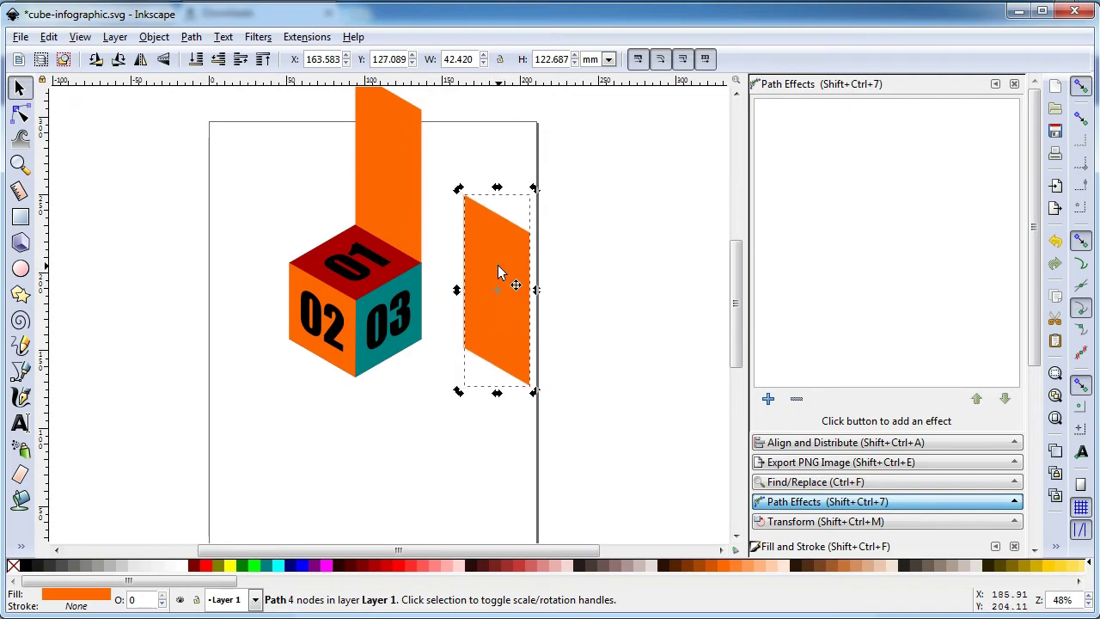
drag(536, 190, 558, 352)
click(451, 254)
drag(451, 254, 396, 362)
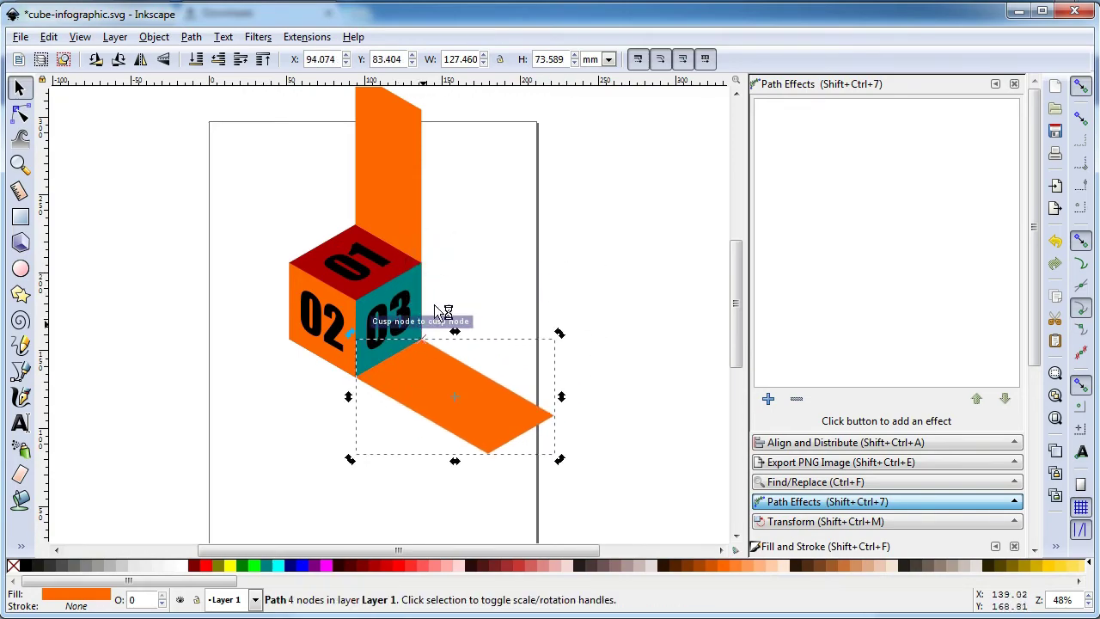
click(454, 263)
- Duplicate the lower-right arm, rotate it to point left and place it against the 02 face
click(453, 377)
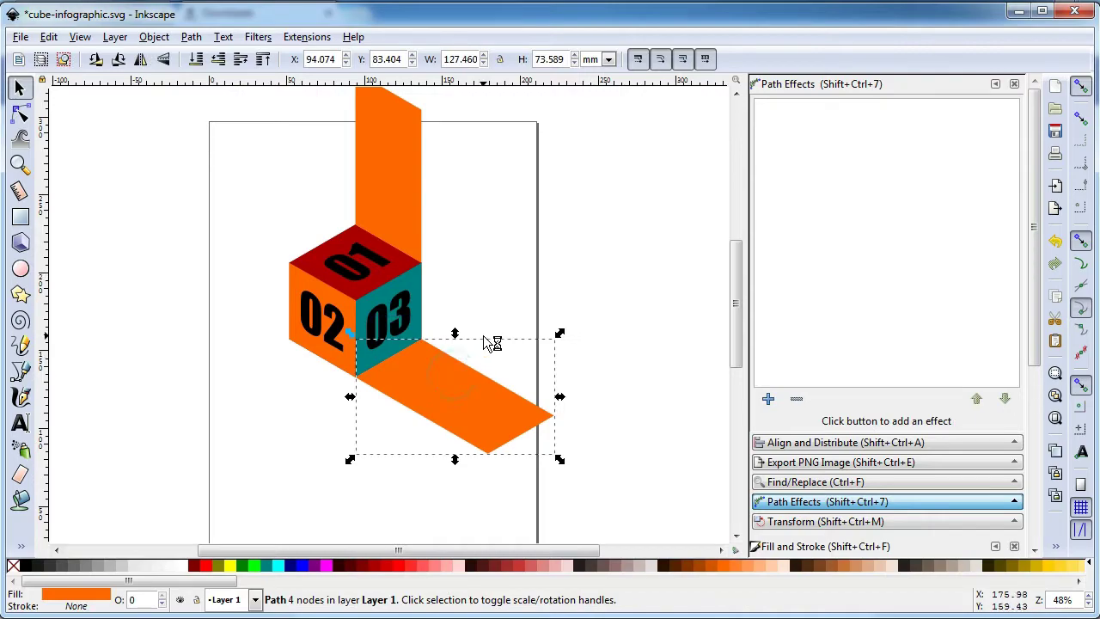
key(ctrl+d)
drag(476, 397, 255, 407)
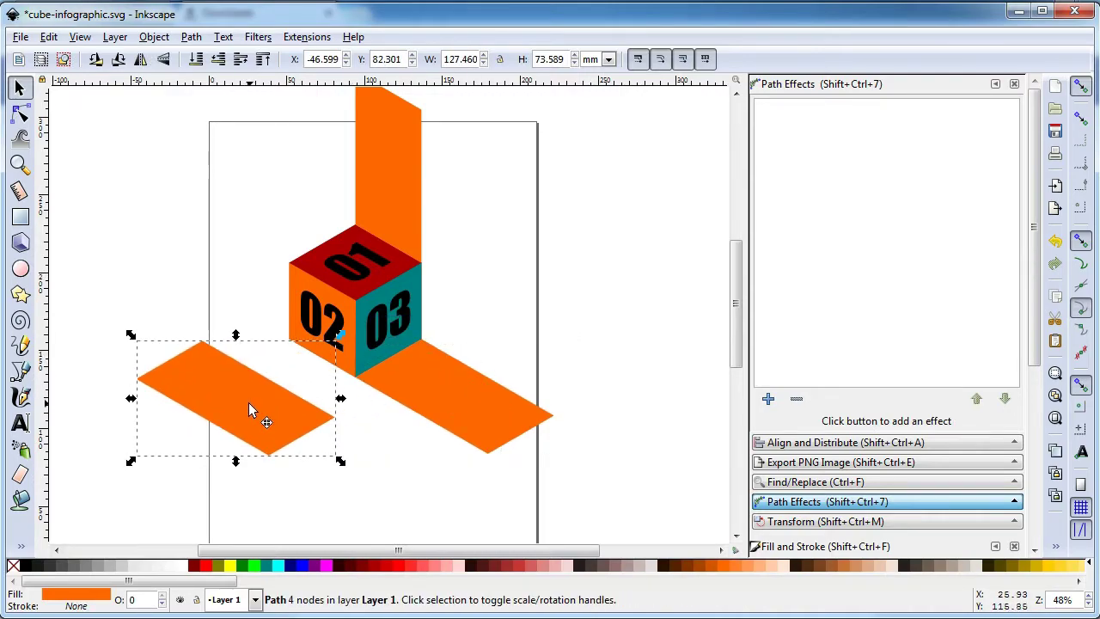
click(249, 404)
drag(332, 351, 305, 434)
click(338, 427)
drag(270, 385, 257, 331)
click(333, 414)
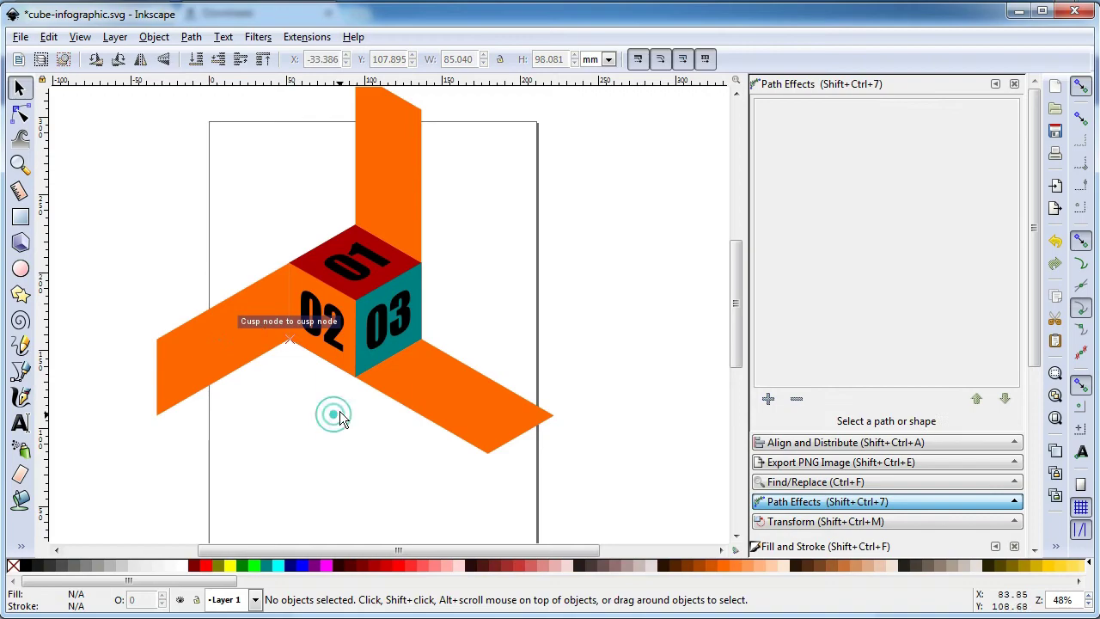
drag(736, 309, 736, 297)
click(612, 310)
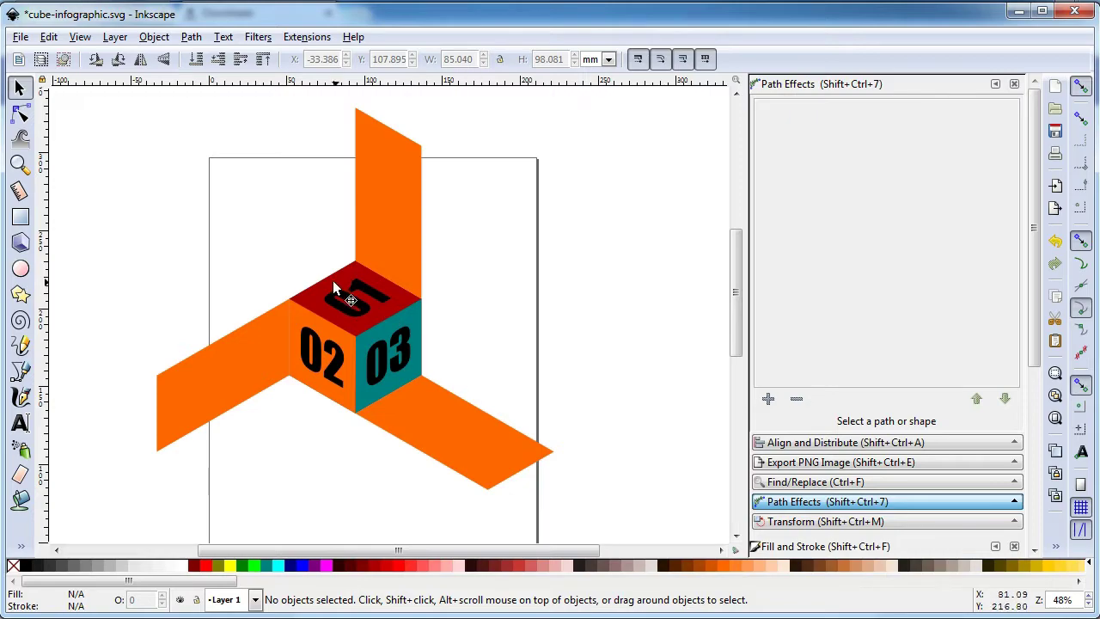
- Zoom in on the cube and save cube-infographic.svg
key(z)
drag(238, 233, 564, 471)
key(ctrl+s)
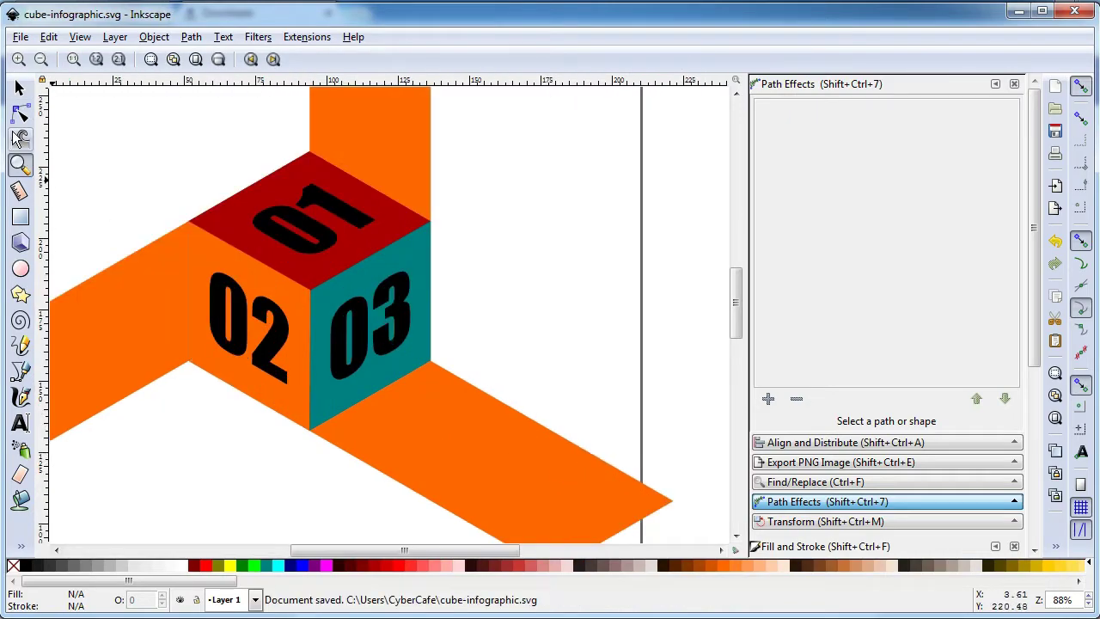
- Select the red 01, teal 03 and orange 02 faces, try a white fill, then undo it
click(20, 88)
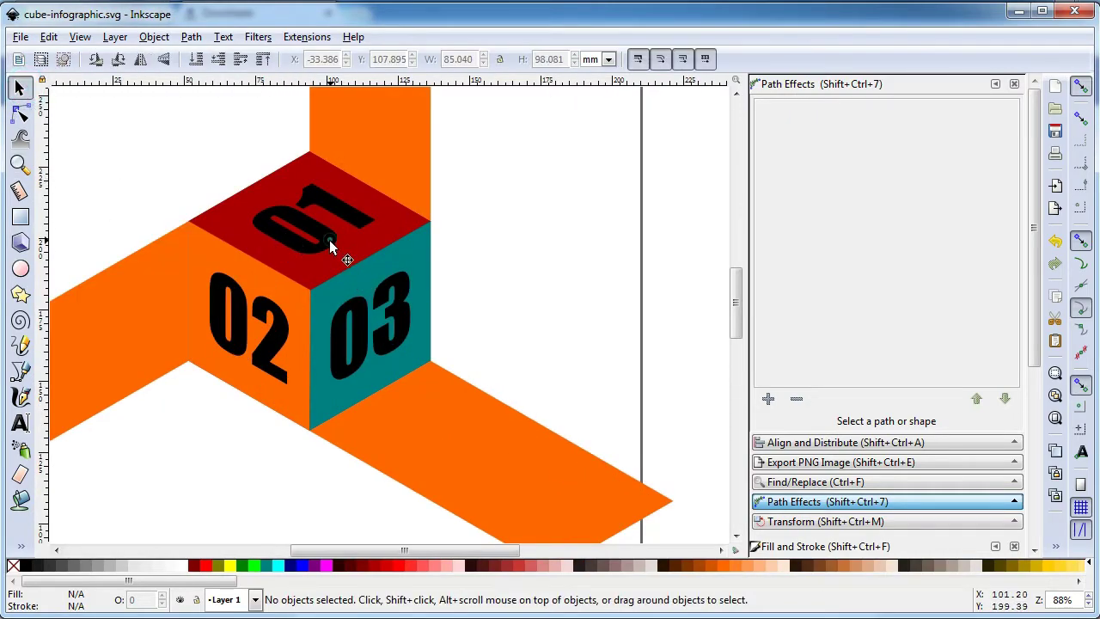
click(329, 240)
shift+click(361, 324)
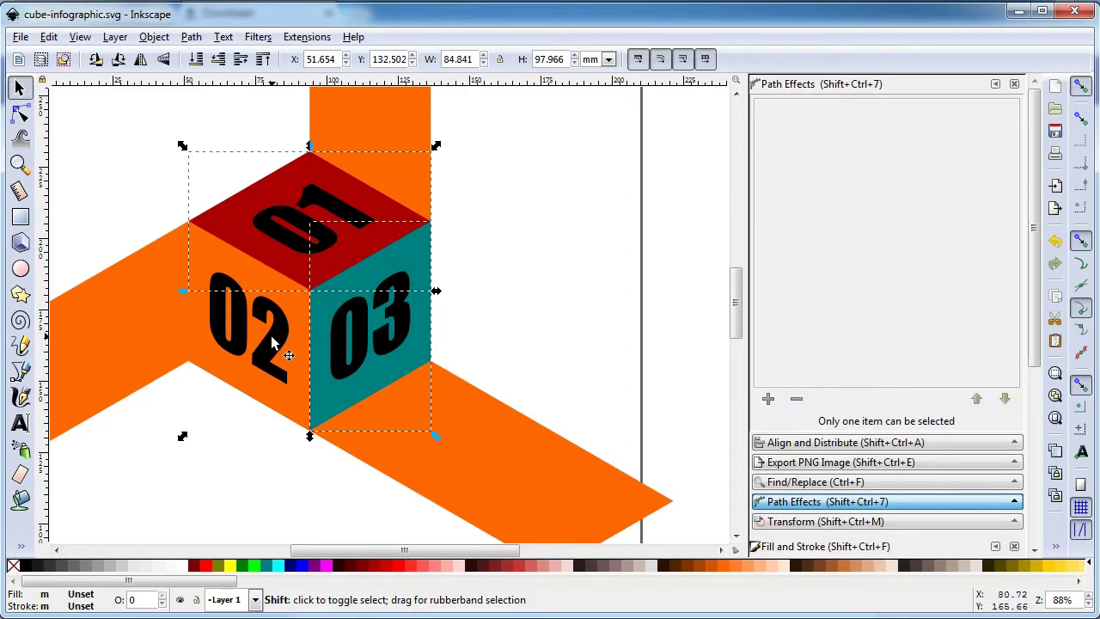
shift+click(282, 348)
click(181, 567)
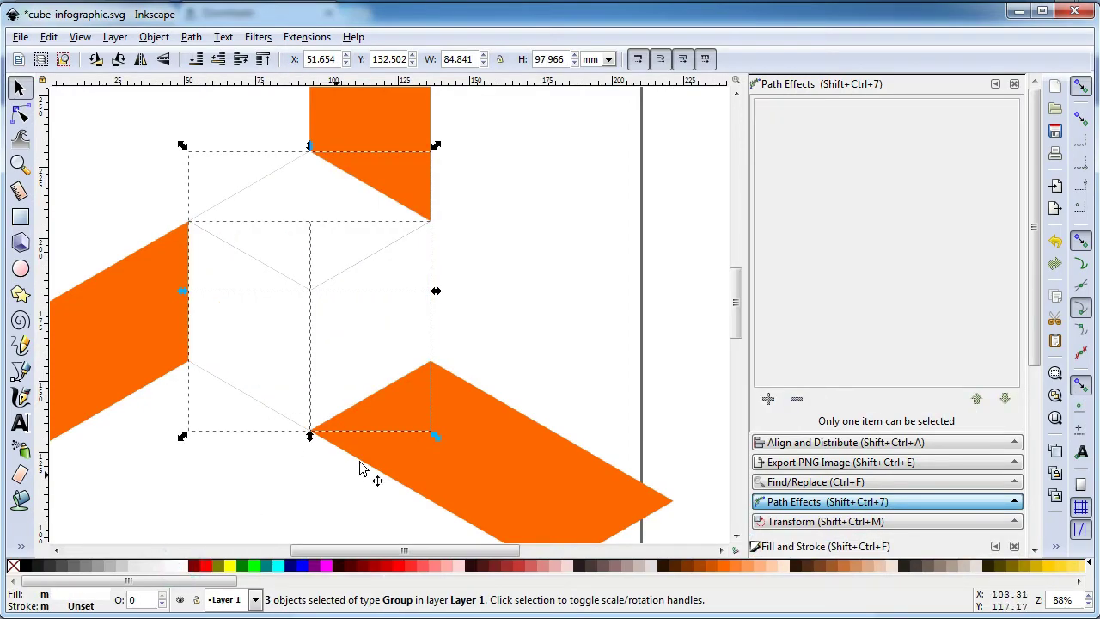
key(ctrl+z)
click(563, 286)
- Shift-select the three cube groups together and bring up the Object menu
click(362, 222)
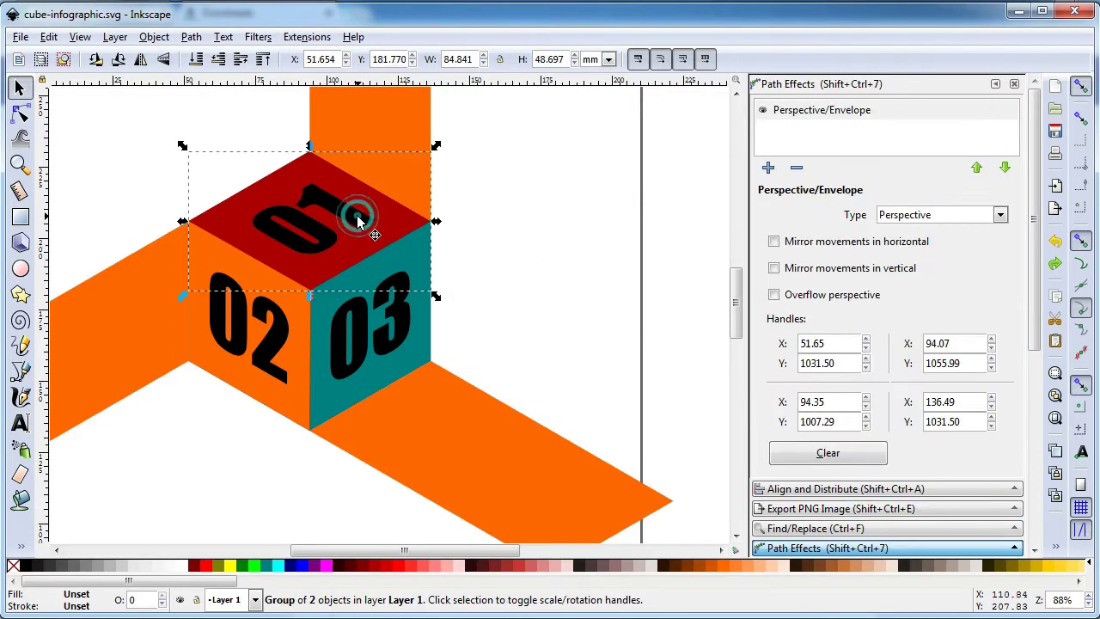
click(350, 215)
click(550, 203)
drag(505, 266, 246, 181)
click(334, 203)
shift+click(402, 323)
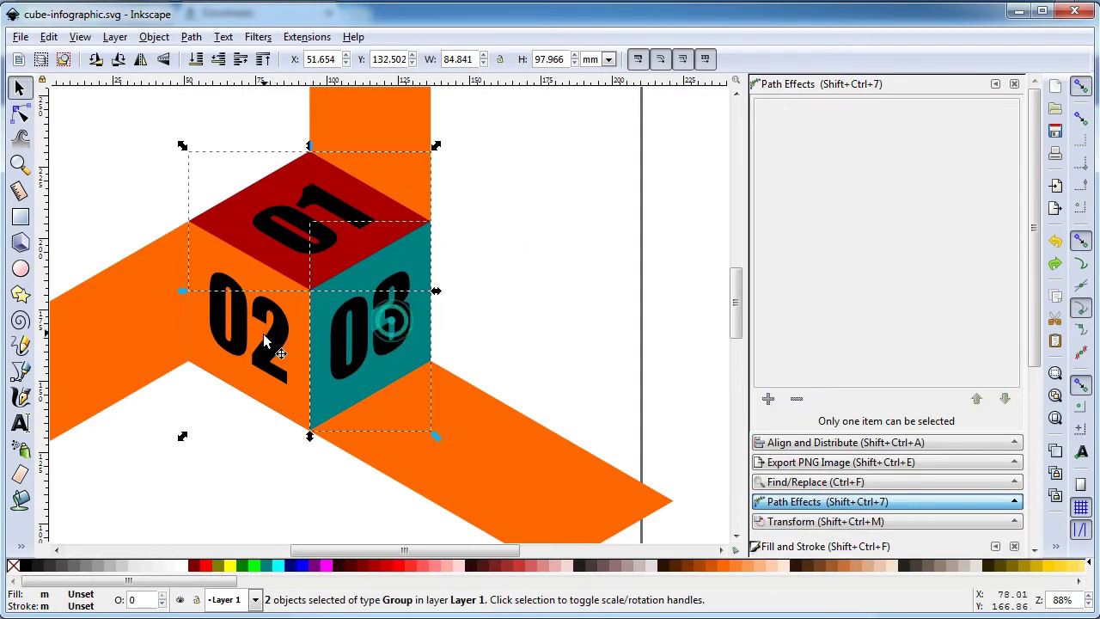
shift+click(265, 345)
click(155, 37)
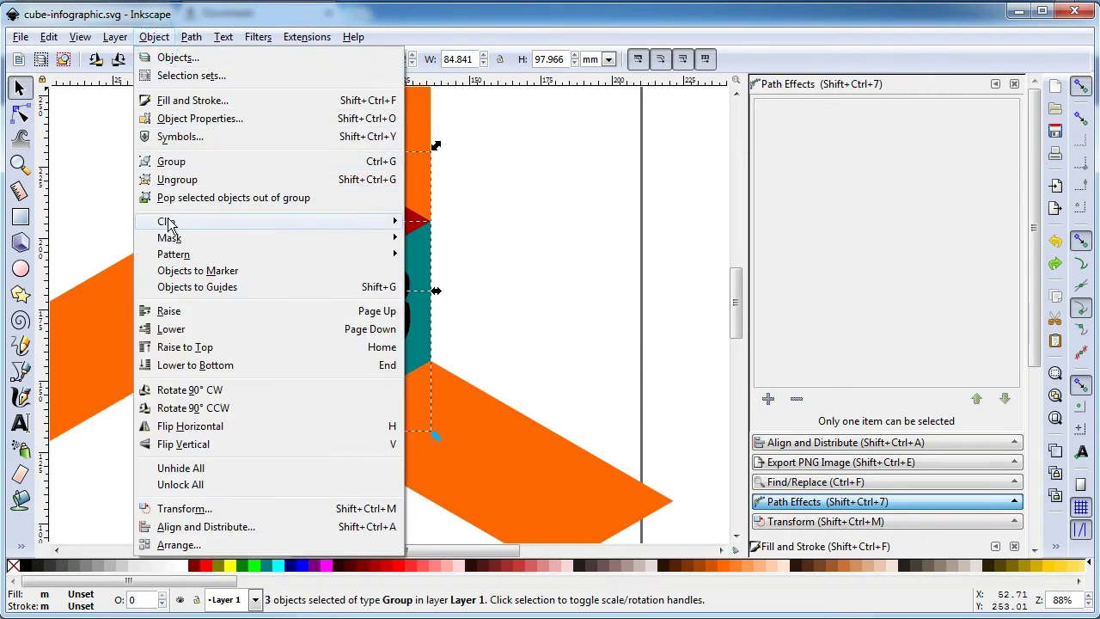
- Pop the selected parts out of their group, select everything and convert it to paths
click(232, 198)
key(minus)
drag(482, 176, 210, 414)
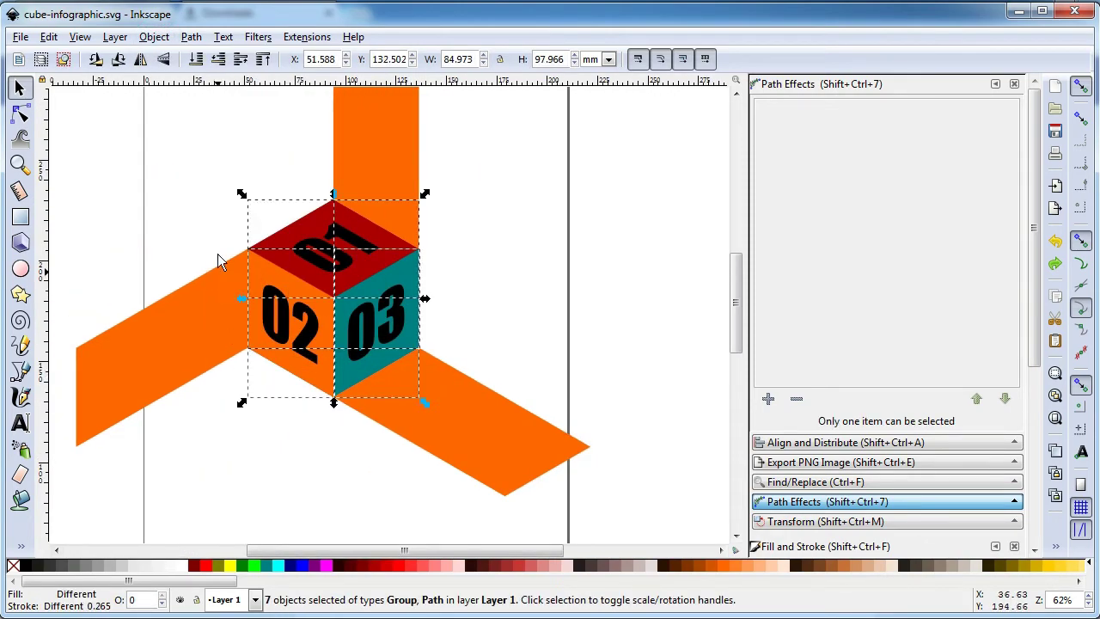
click(154, 37)
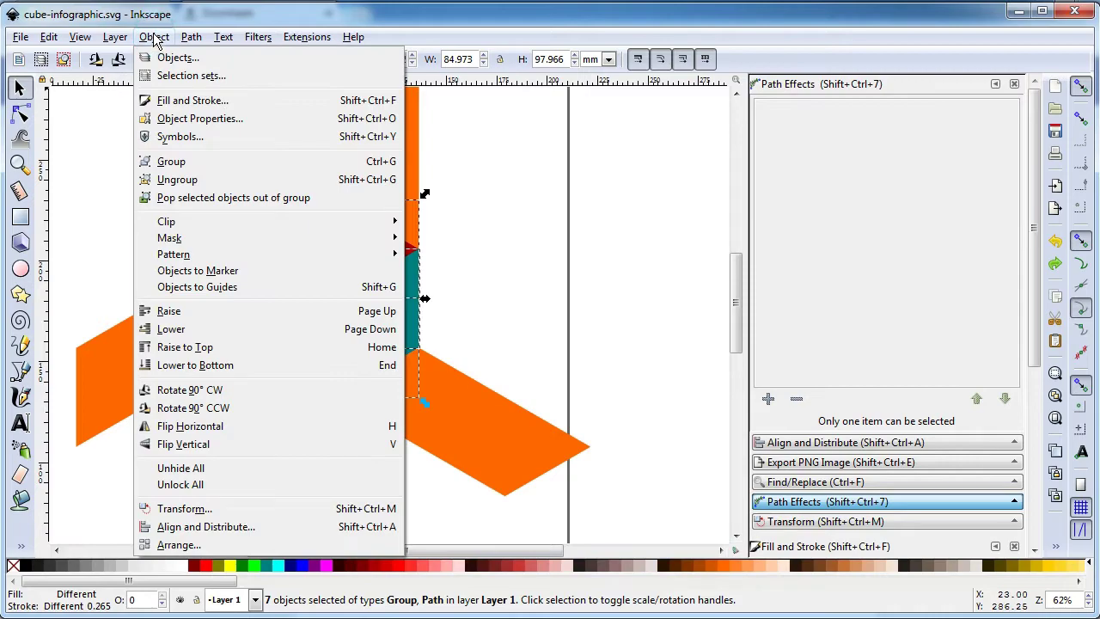
click(155, 37)
click(191, 39)
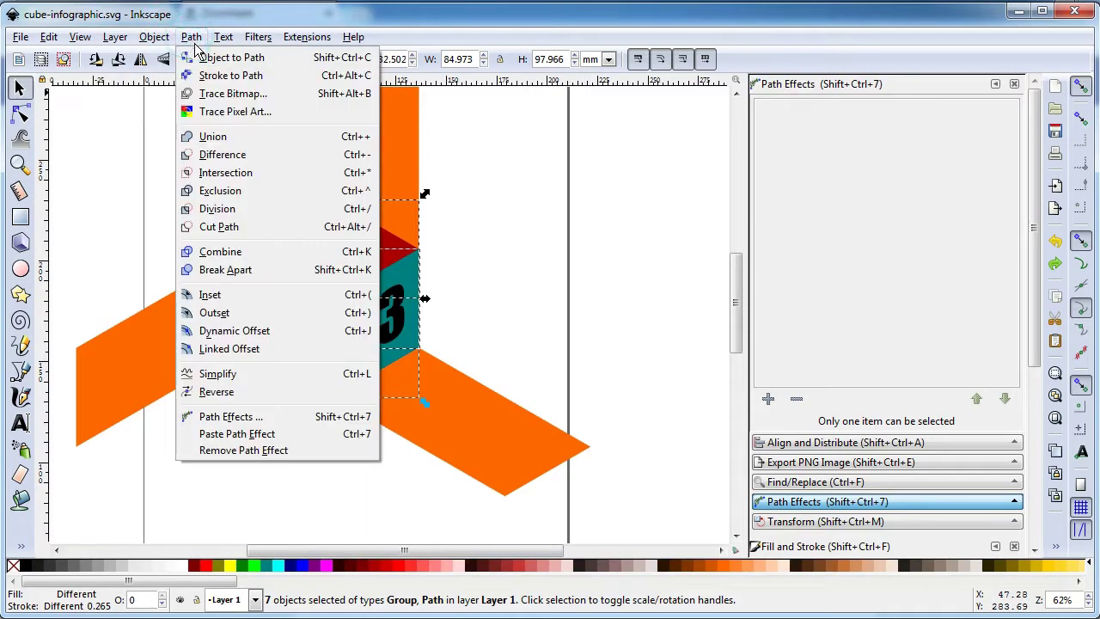
click(219, 59)
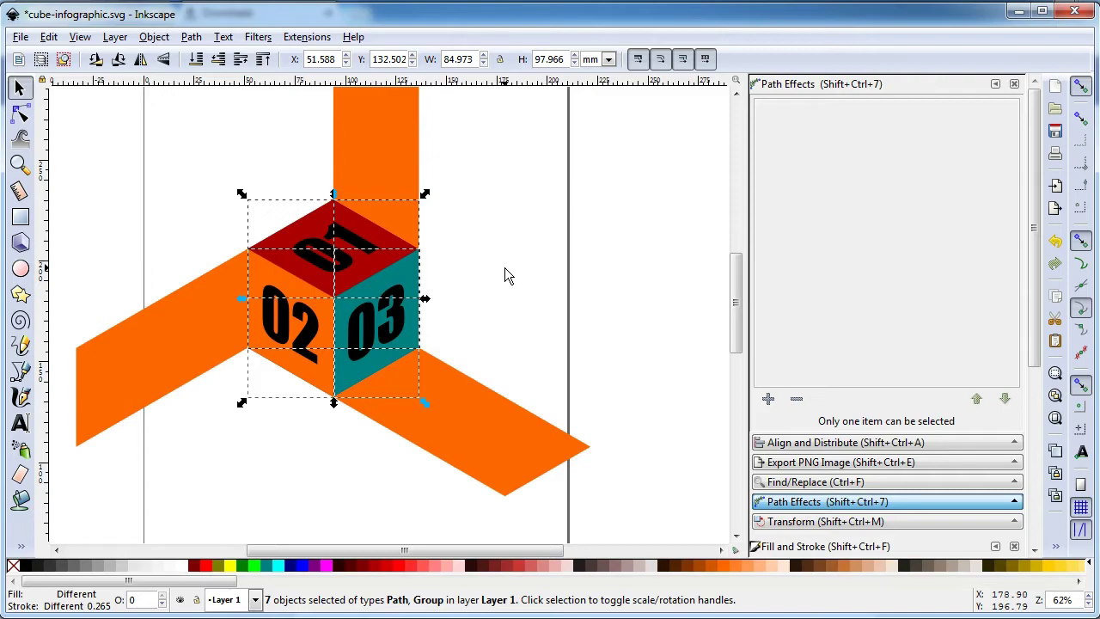
- Ungroup the selected groups, save the drawing, and check the teal 03 face is a loose path
click(155, 37)
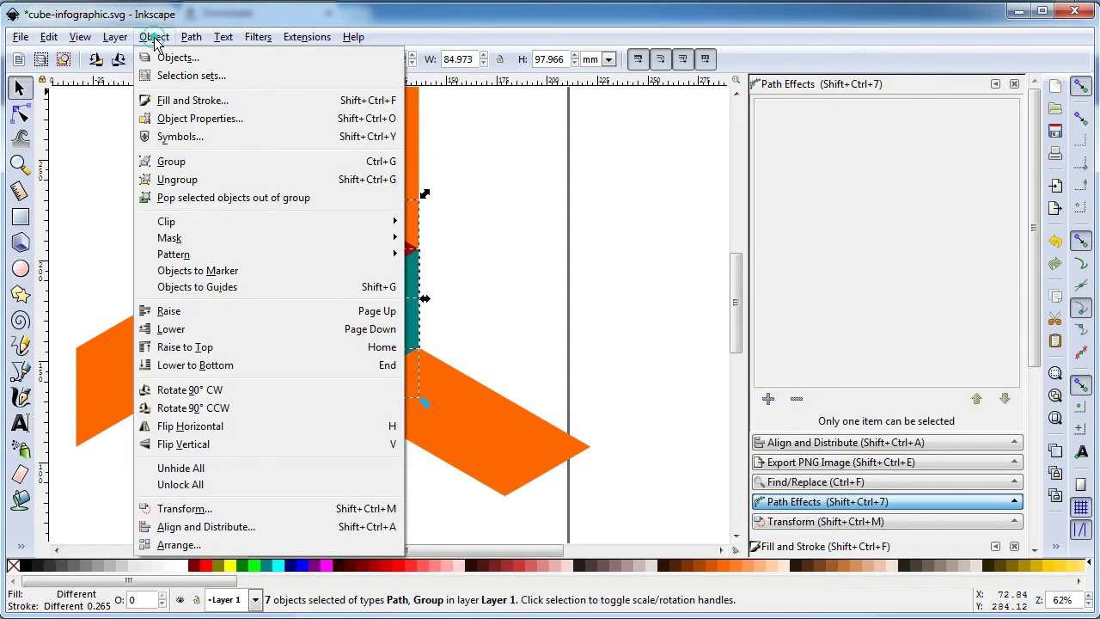
click(173, 179)
click(531, 256)
key(ctrl+s)
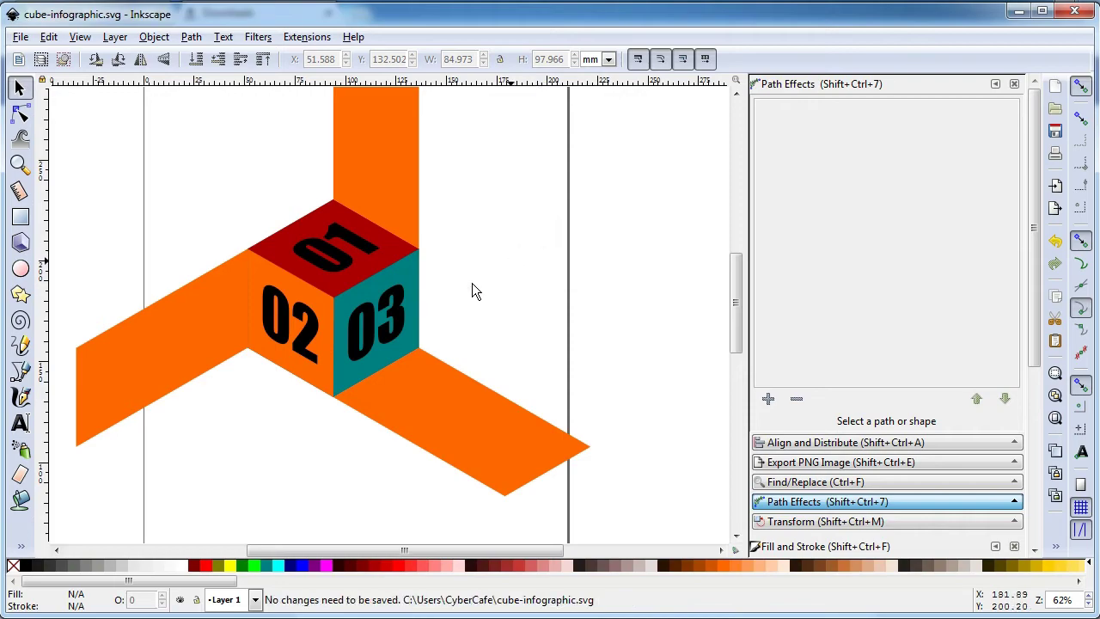
click(414, 285)
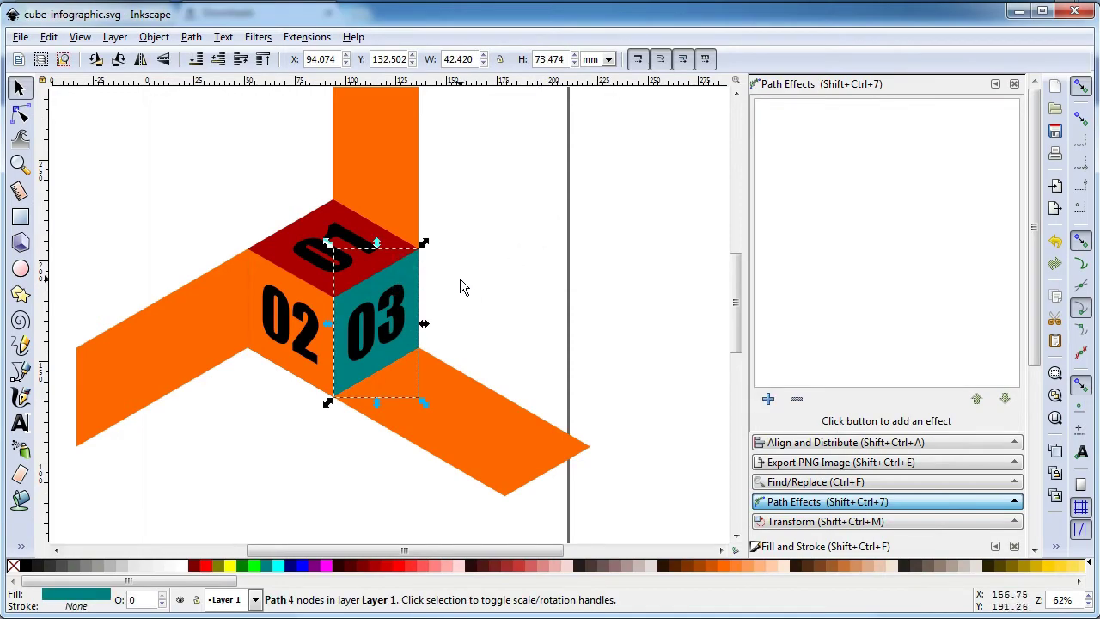
click(464, 265)
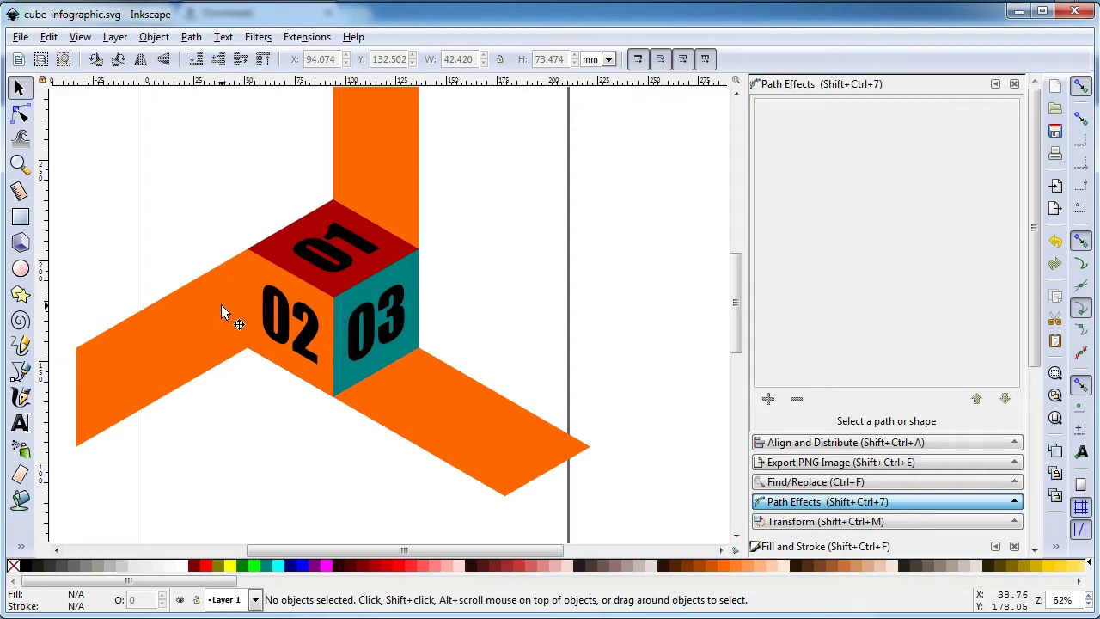
drag(734, 314, 739, 310)
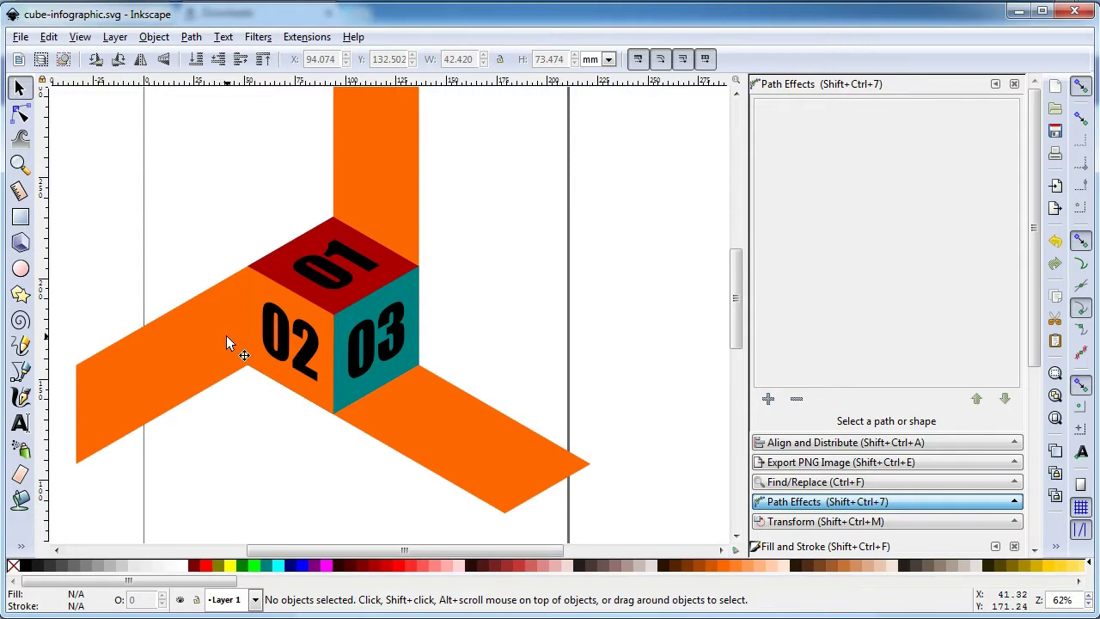
- Fill the 02 face and the left arm green
key(ctrl+s)
click(300, 392)
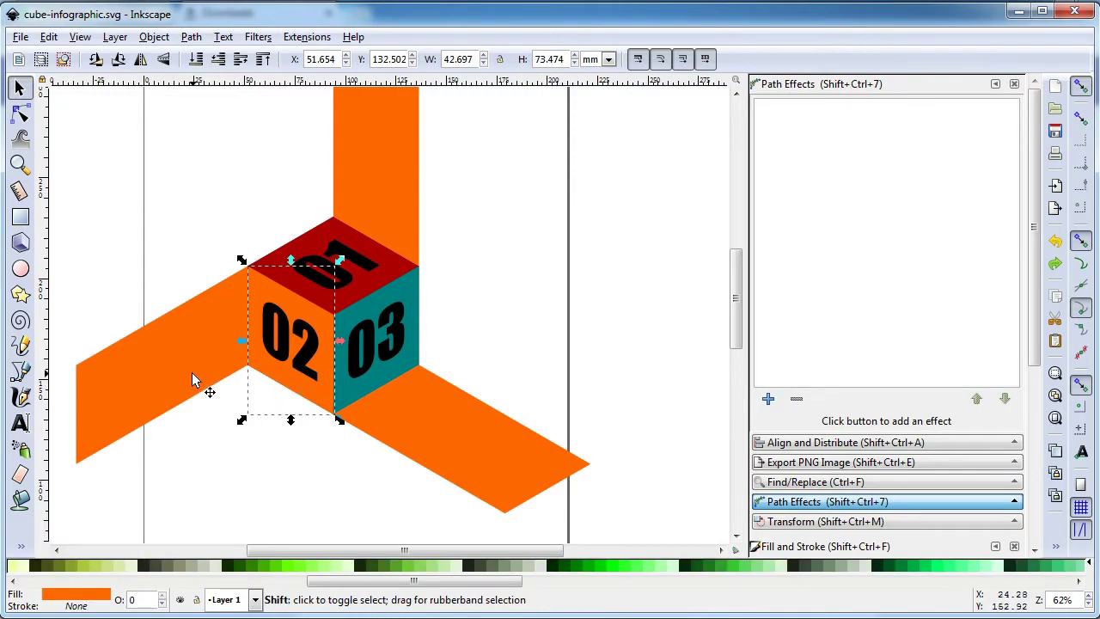
shift+click(196, 381)
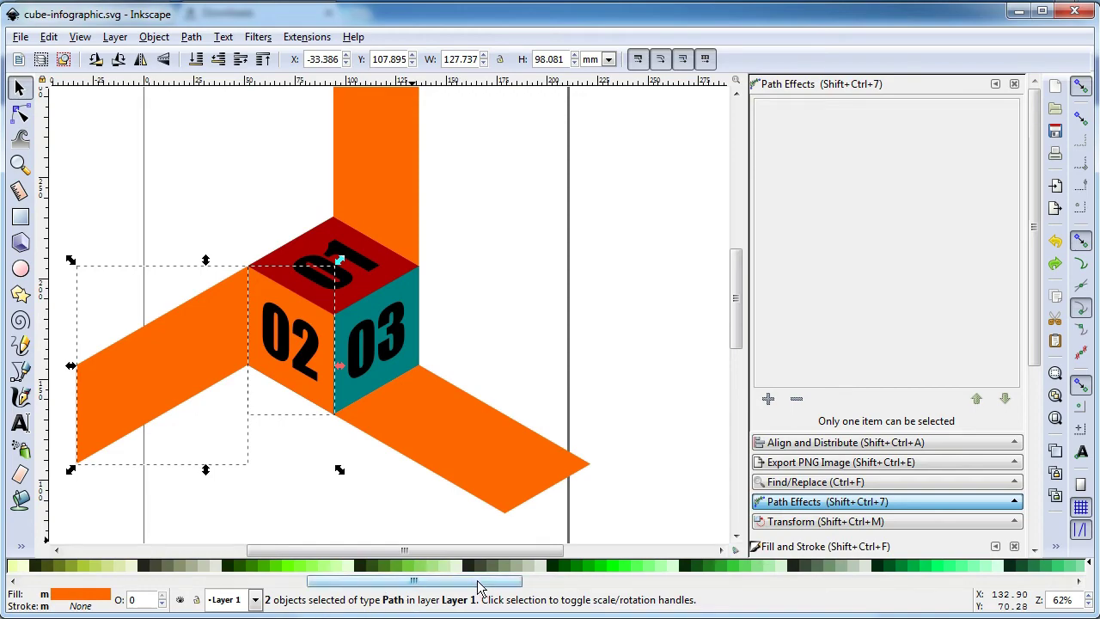
click(598, 565)
click(500, 308)
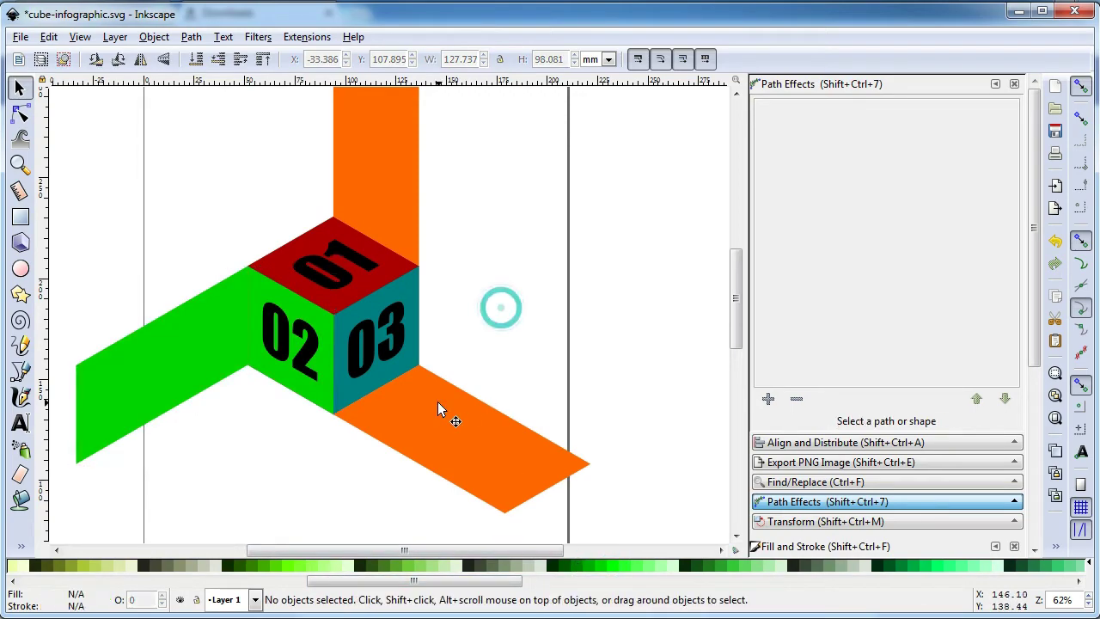
- Fill the 03 face and the lower arm blue
click(385, 375)
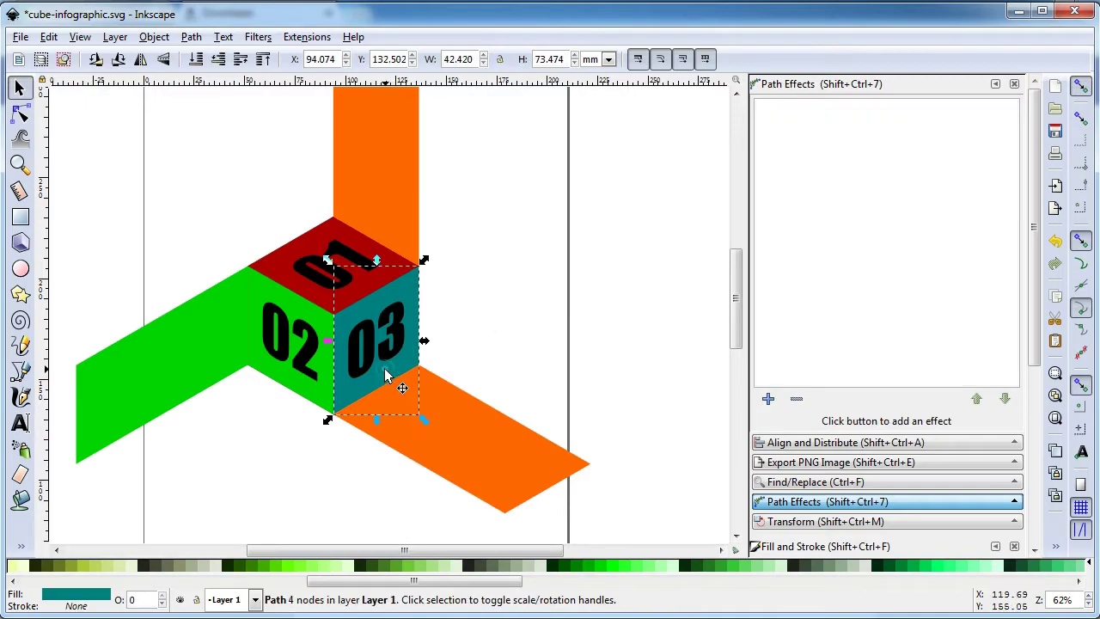
shift+click(466, 442)
drag(417, 584, 621, 592)
click(593, 564)
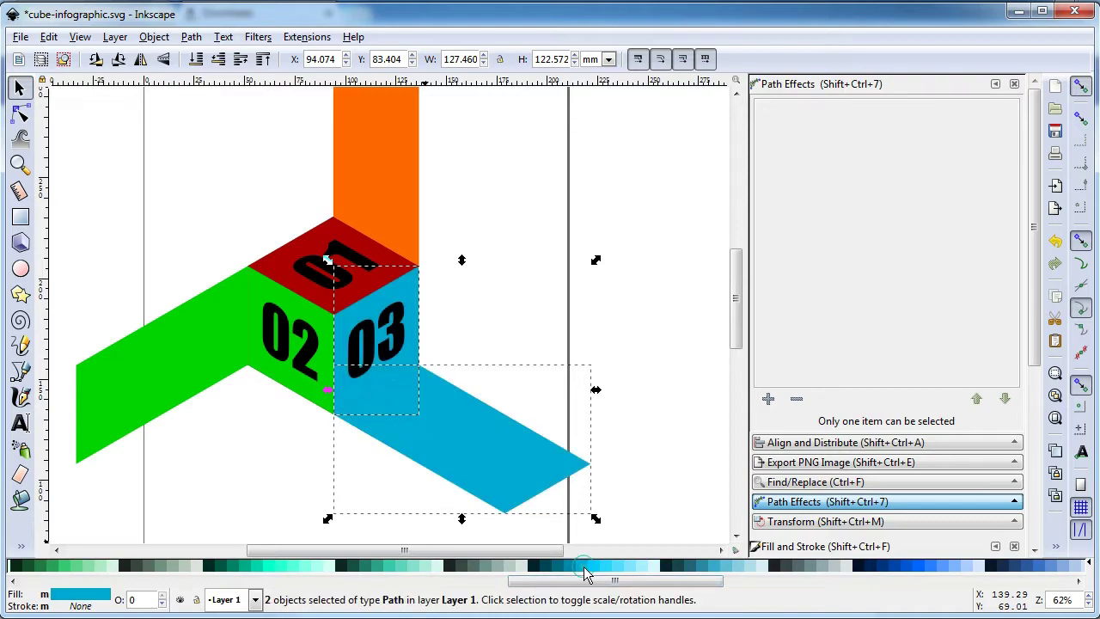
click(569, 271)
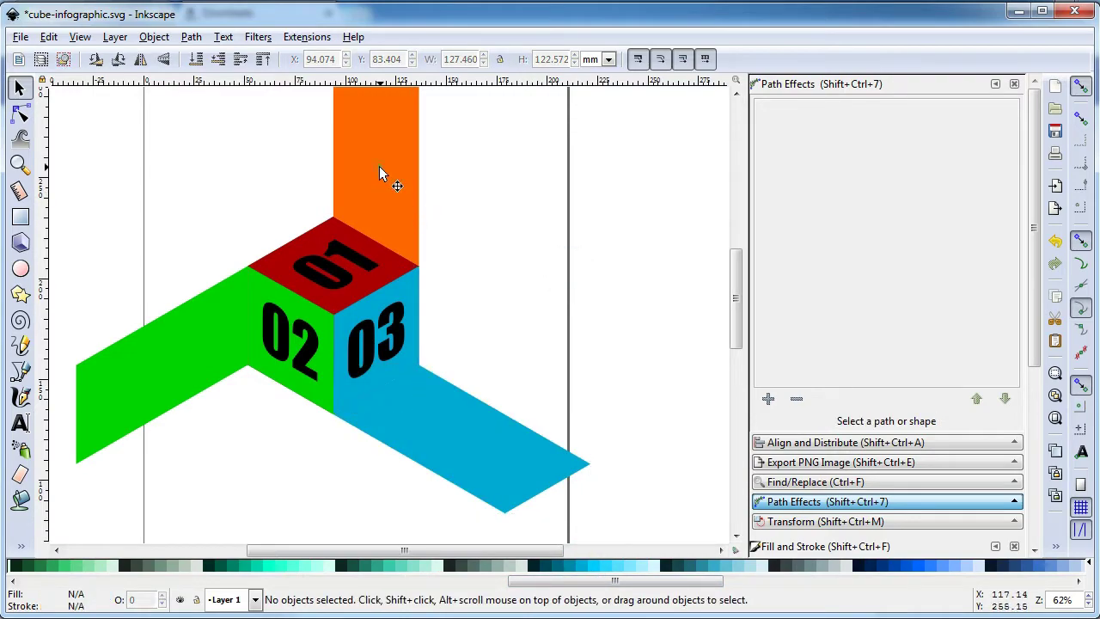
- Fill the upper arm and the 01 face pink, then save the drawing
click(379, 168)
shift+click(298, 241)
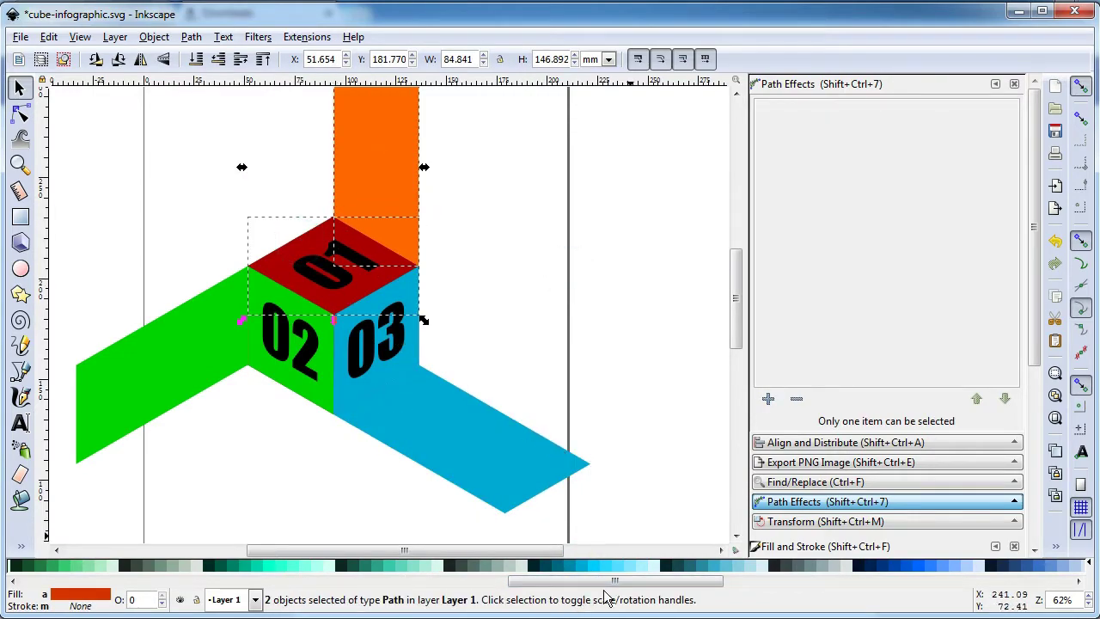
drag(626, 584, 954, 588)
click(939, 565)
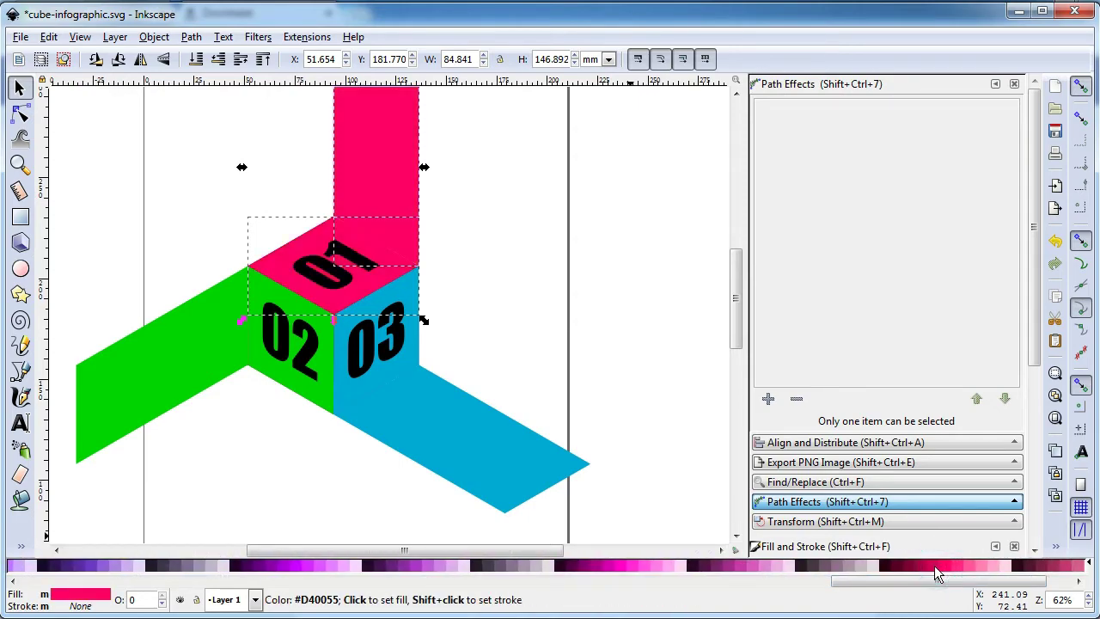
click(511, 329)
key(ctrl+s)
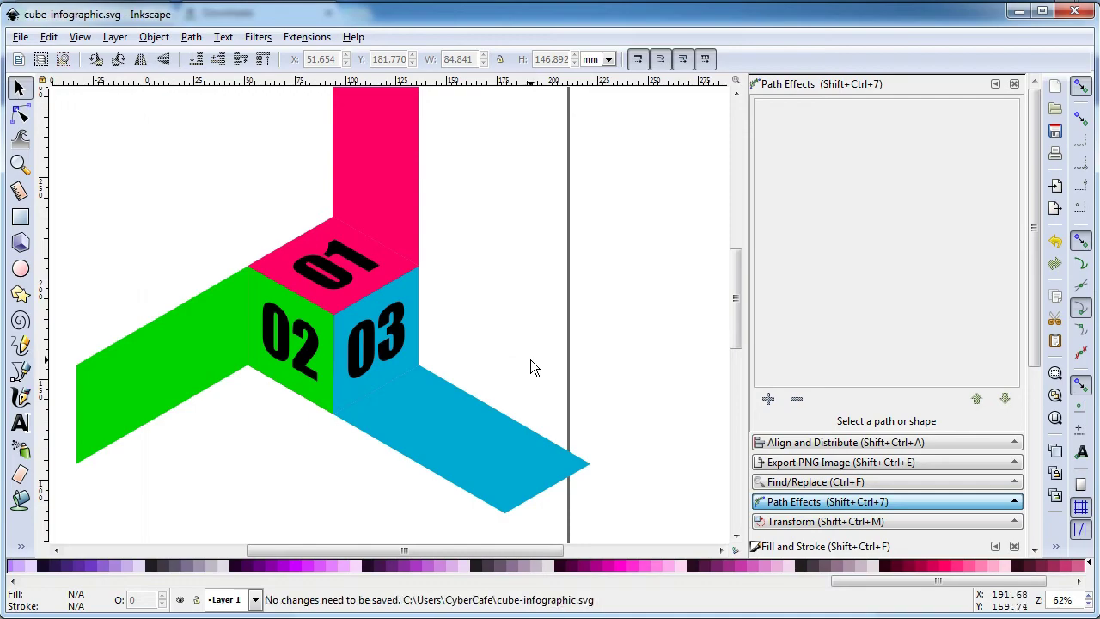
key(minus)
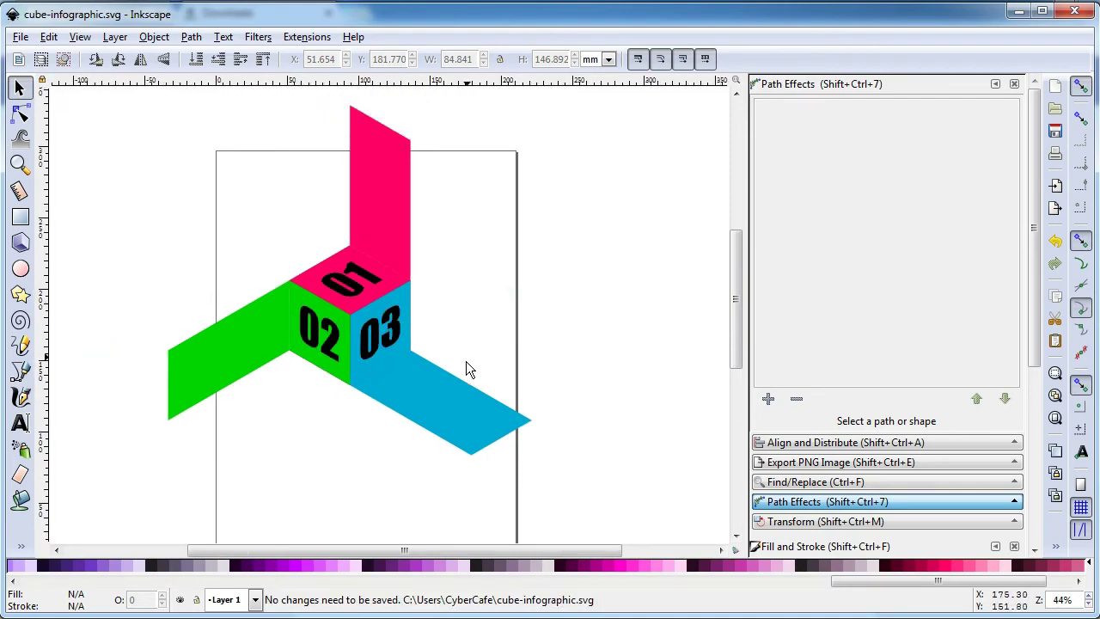
- Select the blue, pink and green arms and apply Object > Lower to Bottom to place them behind the faces
key(z)
drag(155, 200, 573, 465)
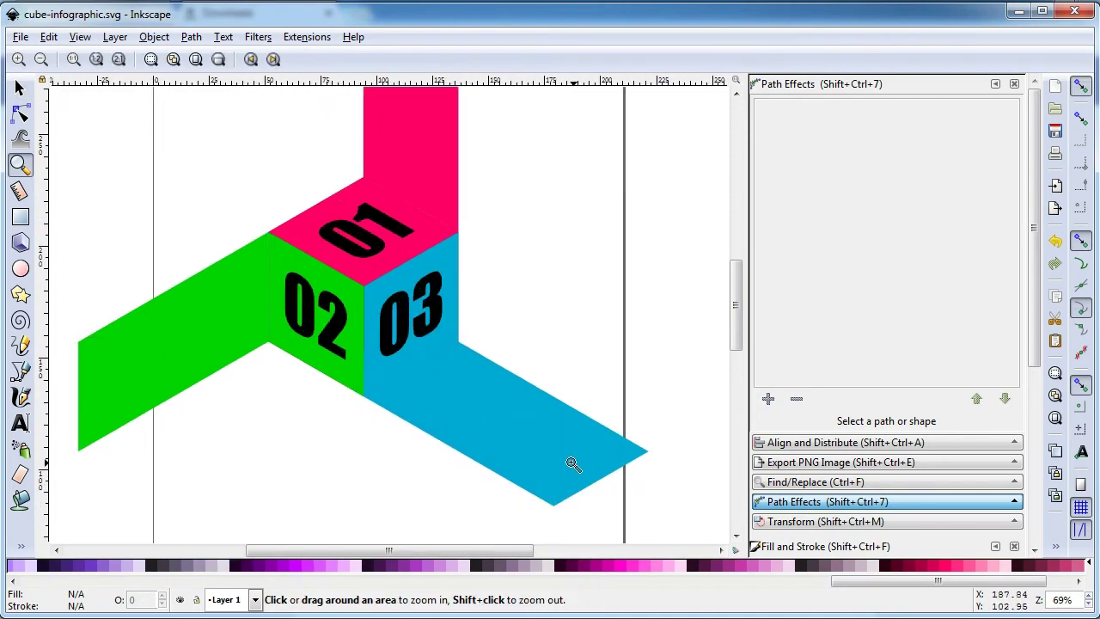
click(20, 88)
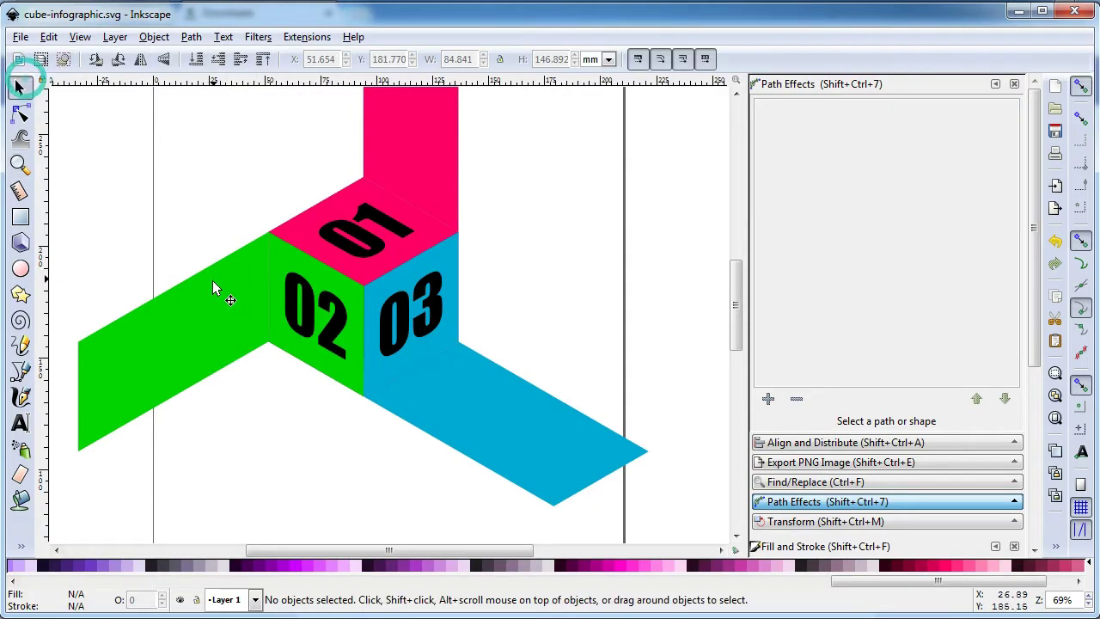
click(421, 381)
key(n)
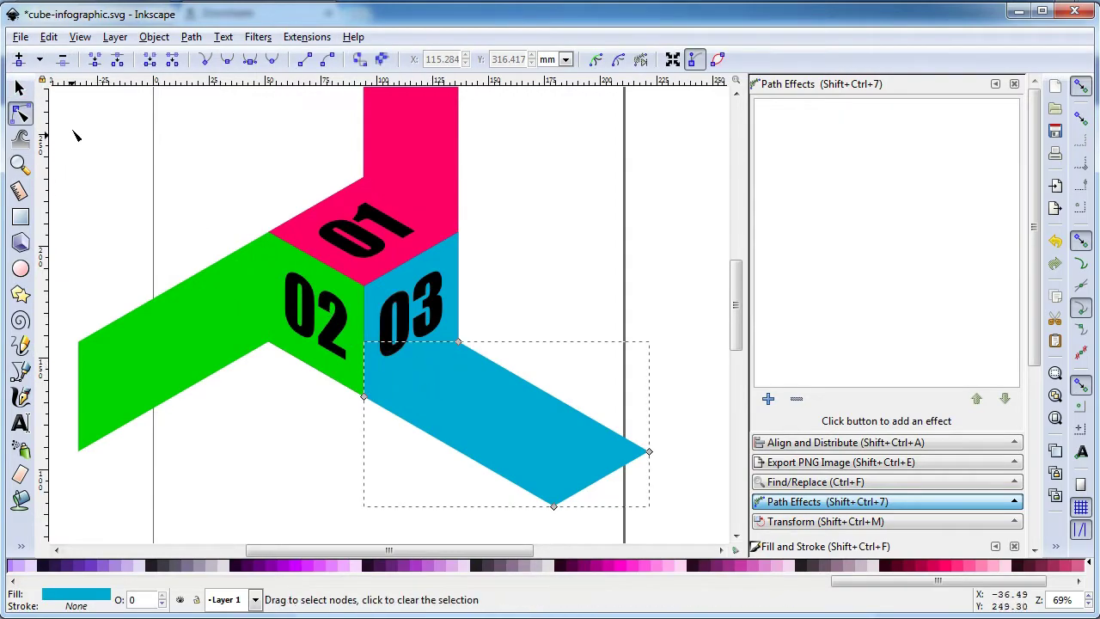
click(21, 88)
shift+click(417, 138)
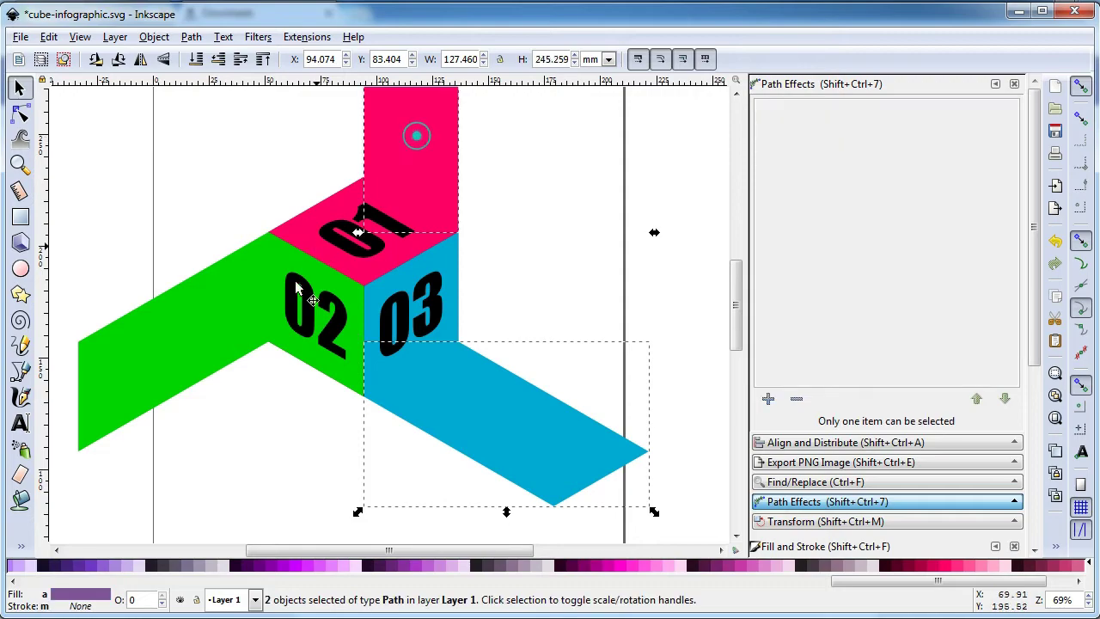
shift+click(196, 333)
click(115, 37)
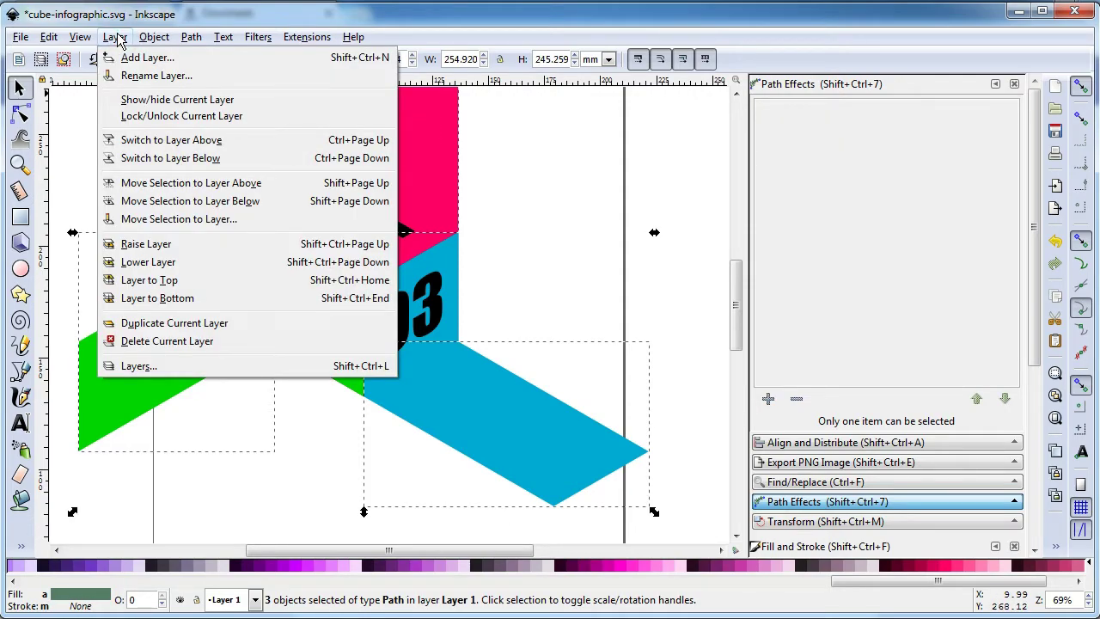
click(154, 37)
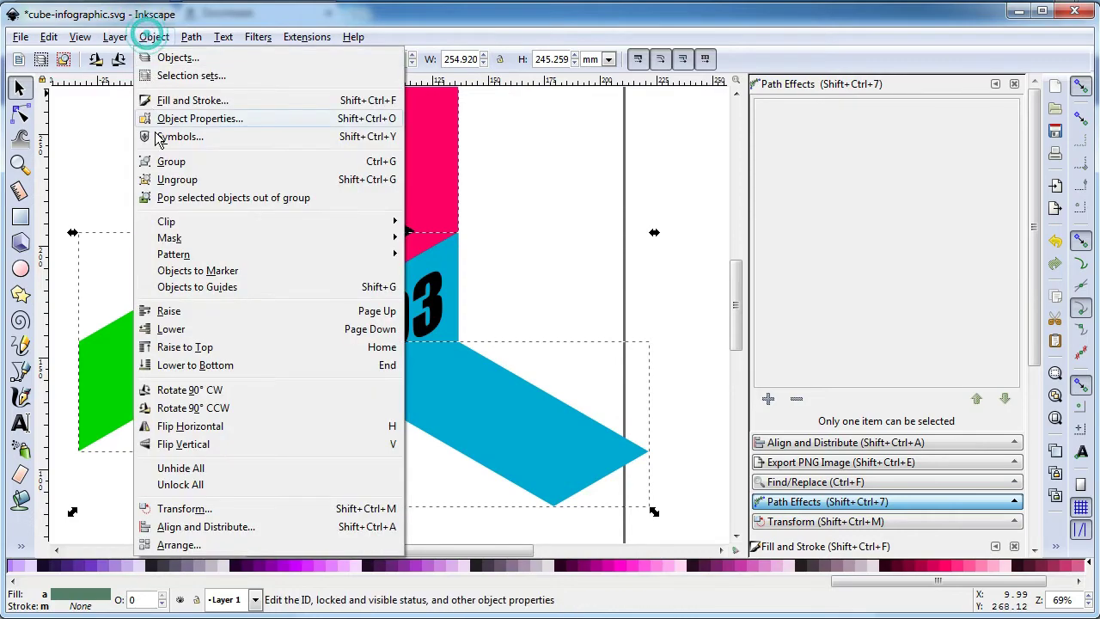
click(198, 365)
click(584, 205)
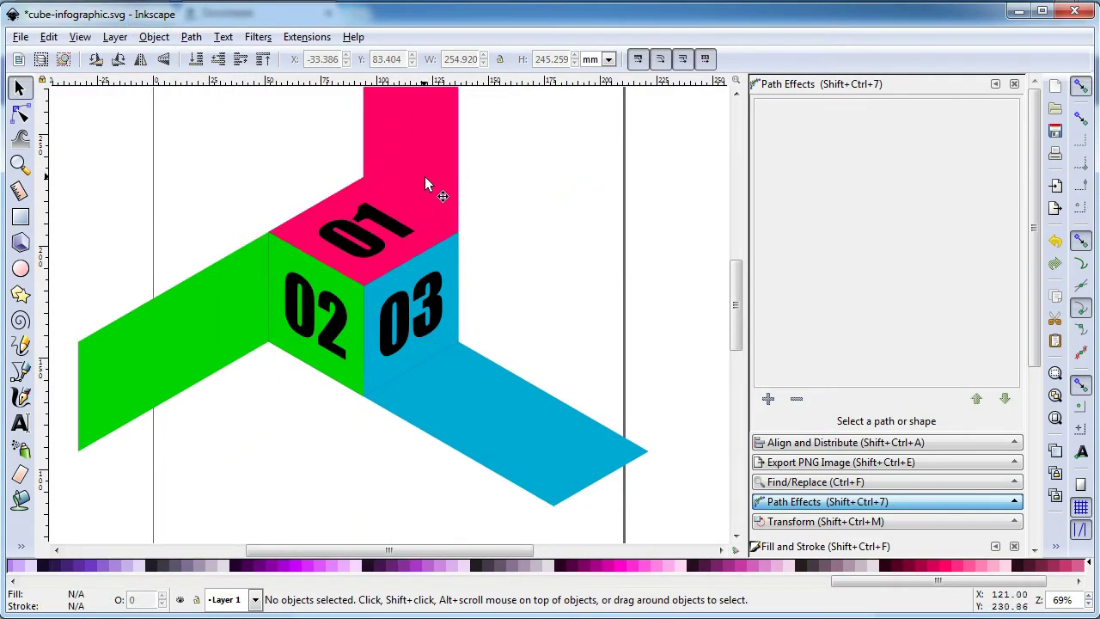
- Select the cube's three faces, numbers 01–03 and arms, and drag the whole cube aside
click(515, 254)
key(minus)
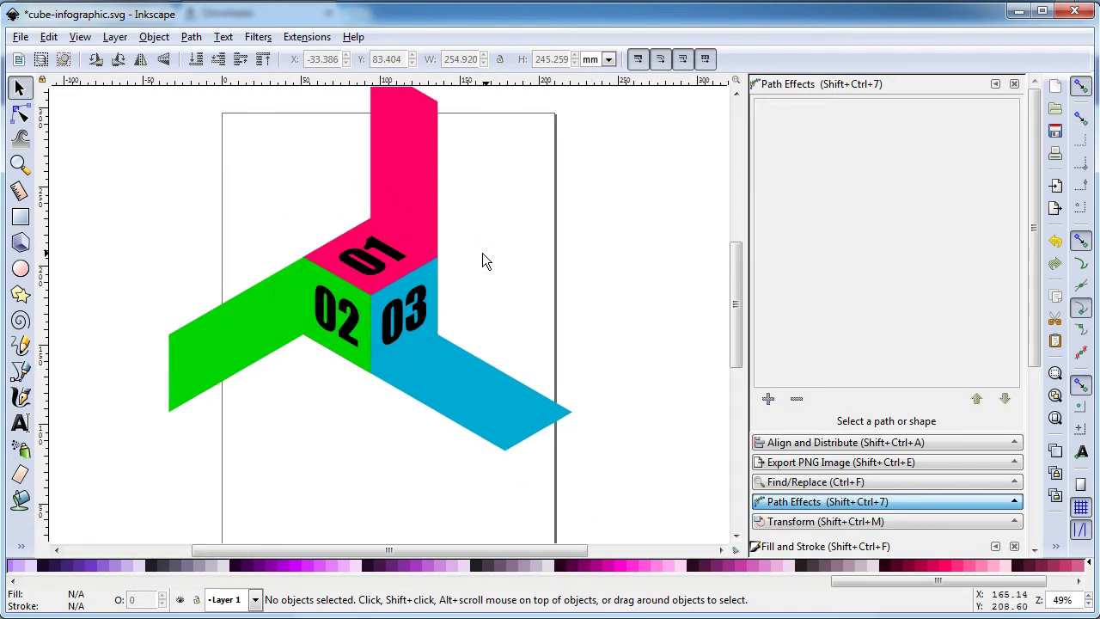
click(480, 252)
click(410, 214)
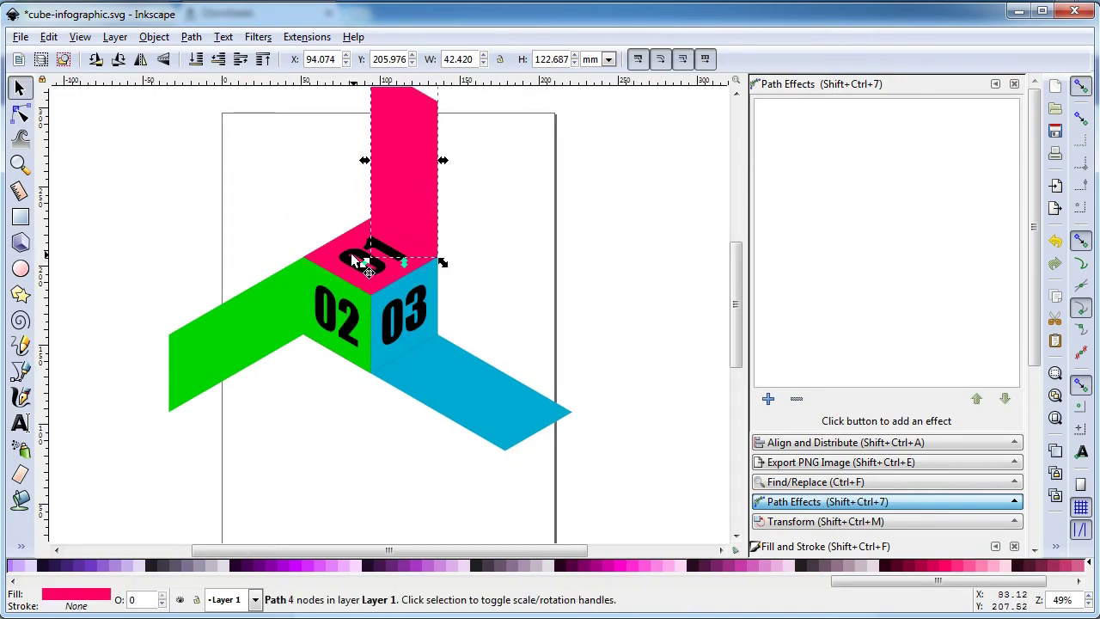
shift+click(350, 259)
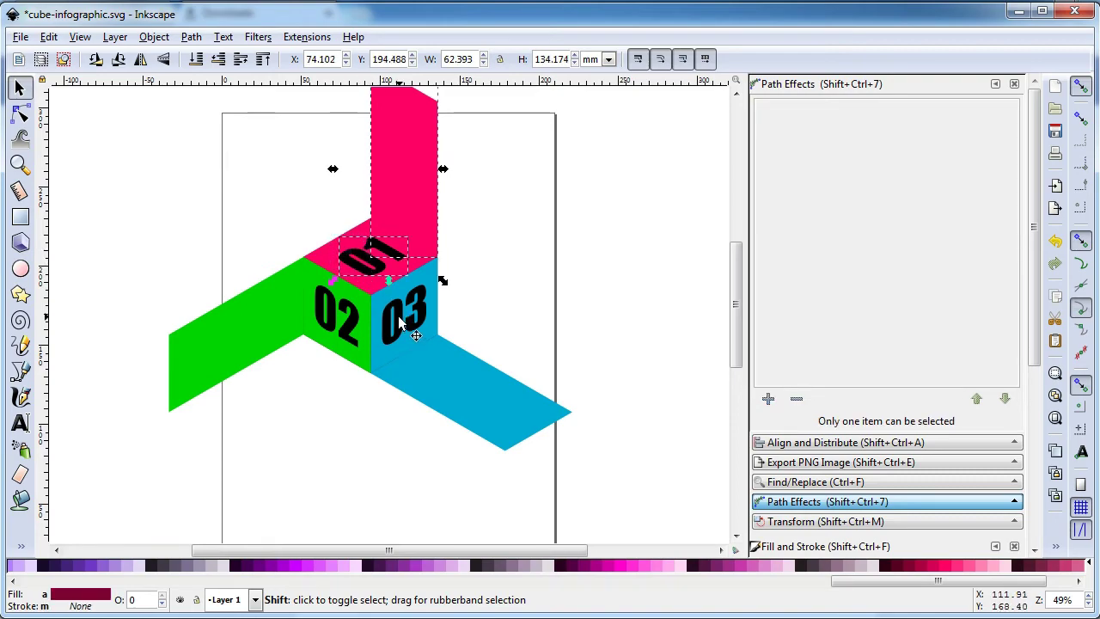
shift+click(404, 316)
shift+click(428, 273)
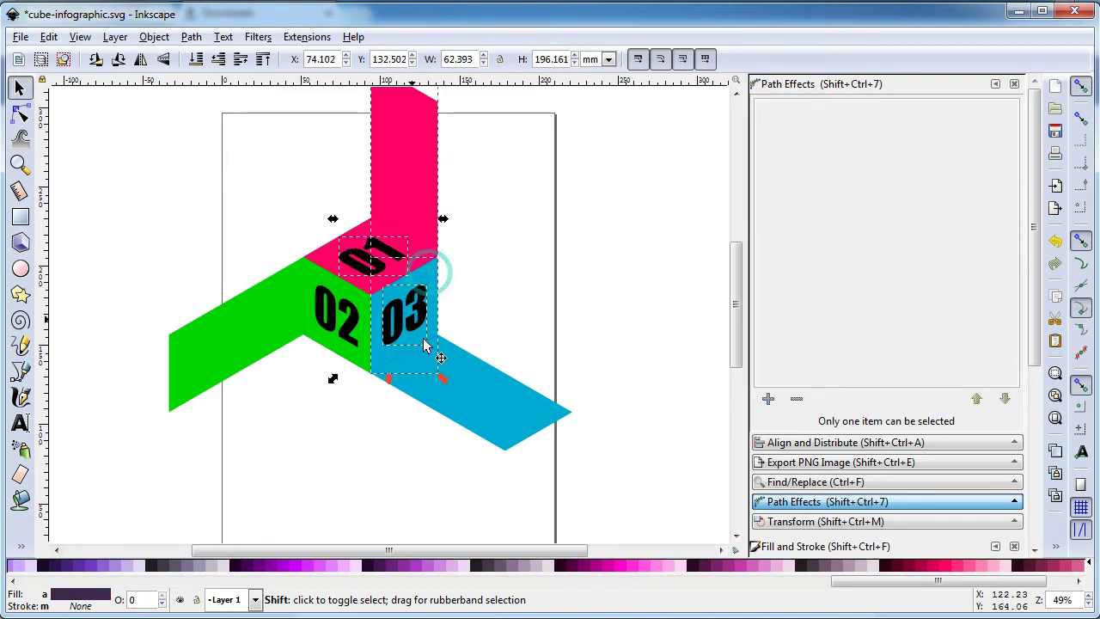
shift+click(454, 386)
shift+click(350, 344)
shift+click(361, 369)
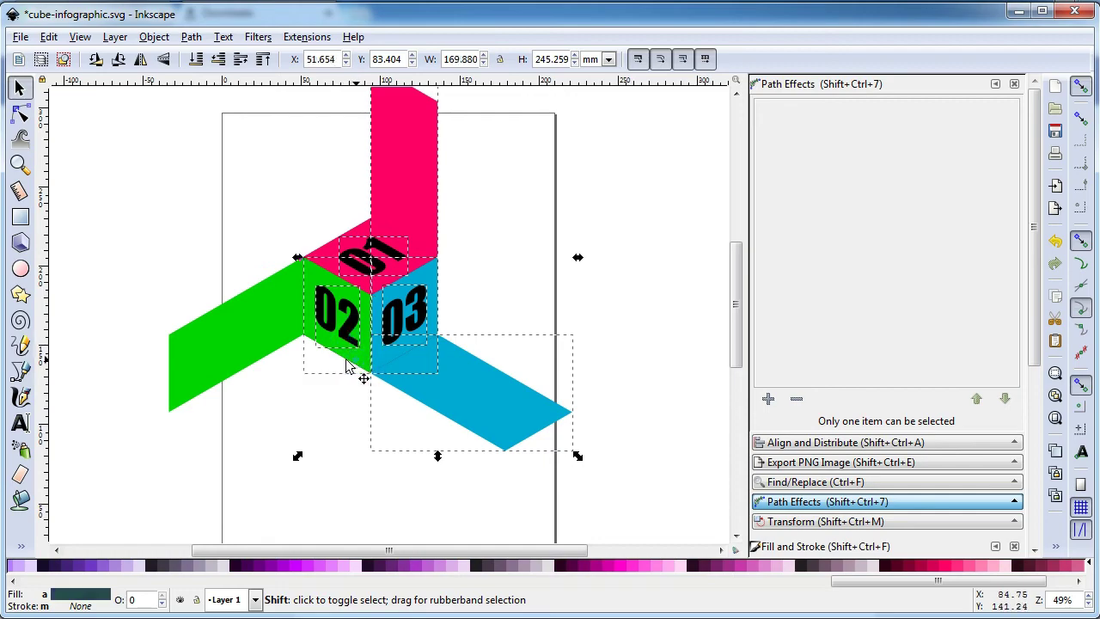
shift+click(258, 350)
shift+click(331, 254)
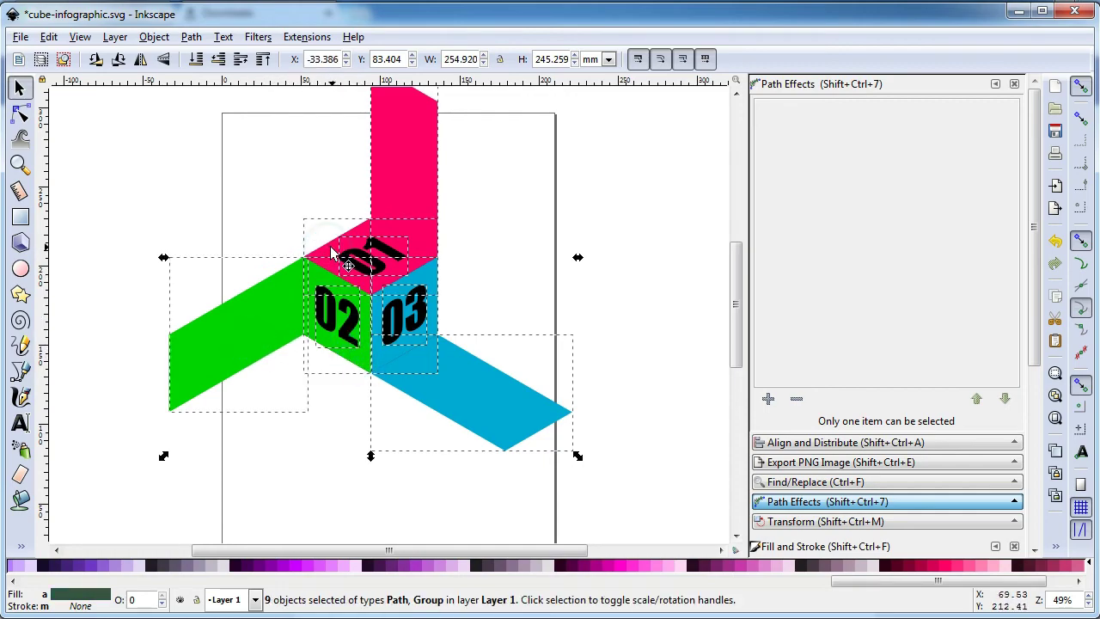
drag(331, 256, 560, 299)
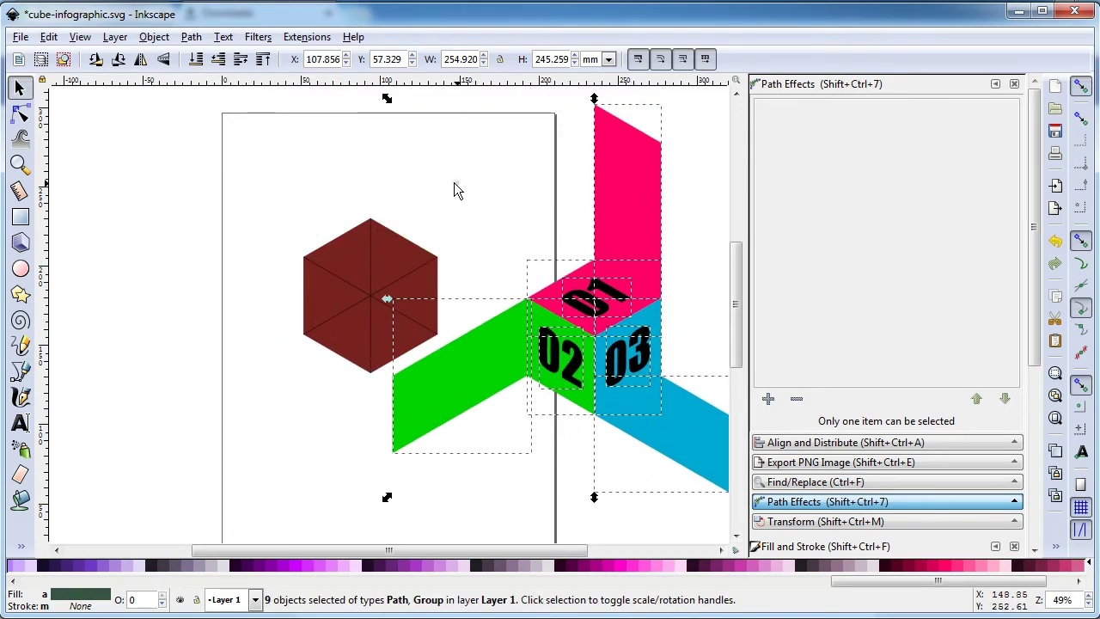
- Delete the brown hexagon, move the cube back onto the page, and save
drag(203, 191, 461, 381)
key(Delete)
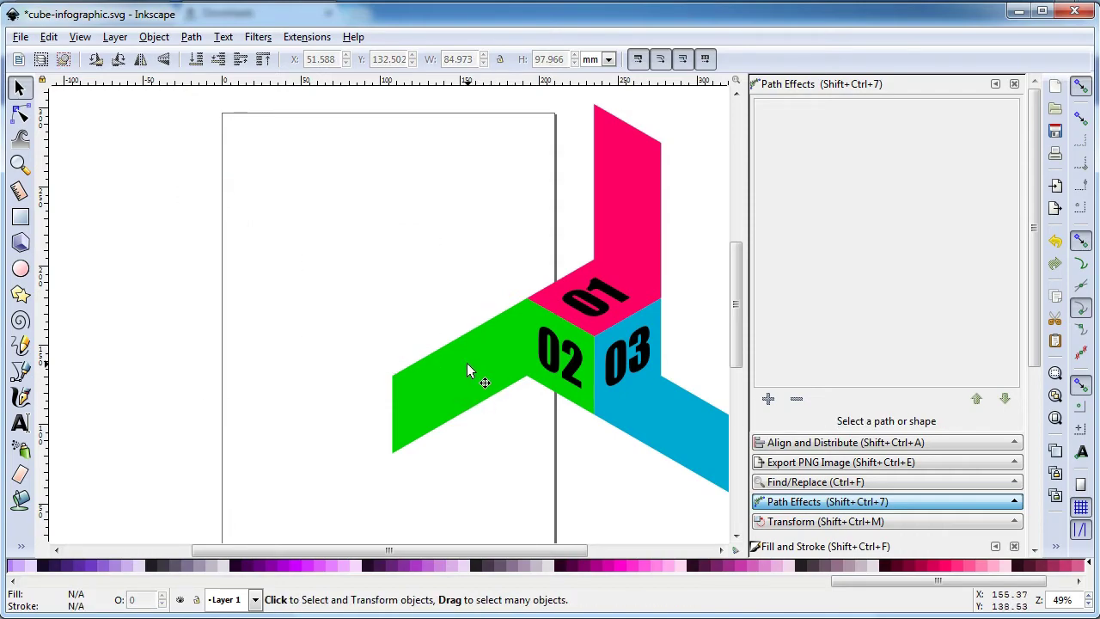
key(minus)
drag(312, 152, 689, 475)
drag(627, 403, 478, 415)
key(Escape)
key(z)
drag(211, 152, 593, 442)
key(ctrl+s)
- Lower the pink, blue and green arms to the bottom and save cube-infographic.svg
click(21, 87)
click(96, 192)
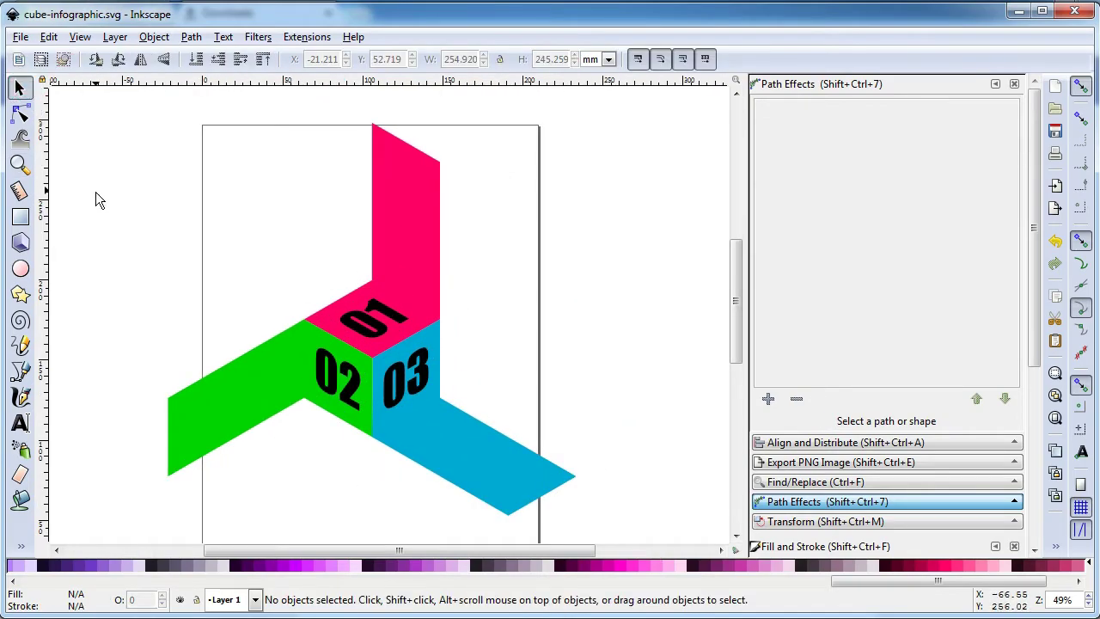
click(401, 237)
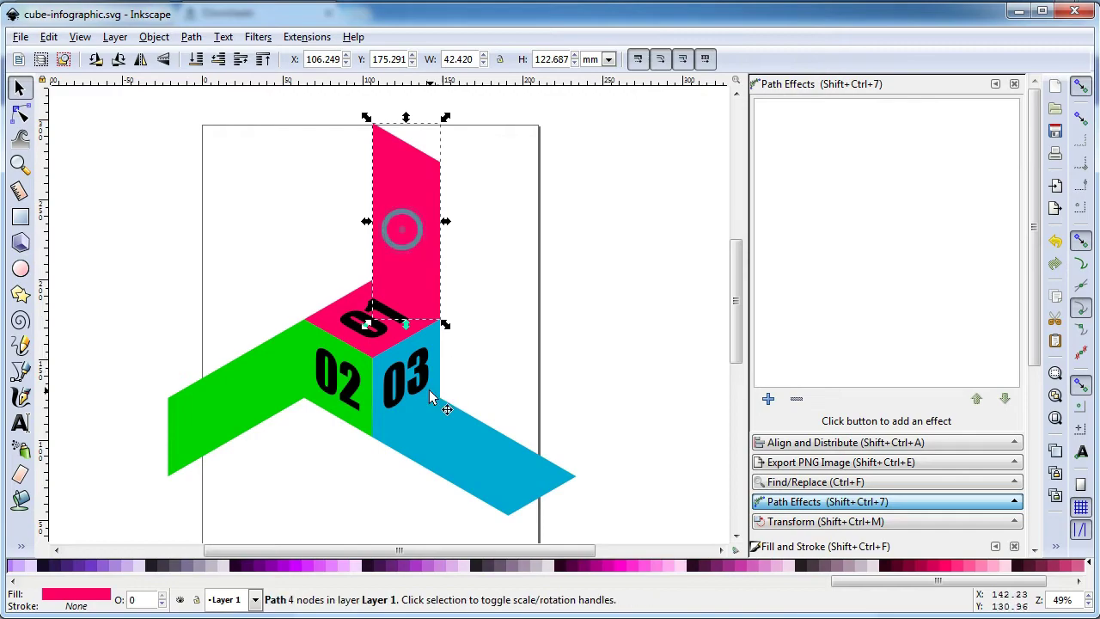
shift+click(464, 451)
shift+click(273, 402)
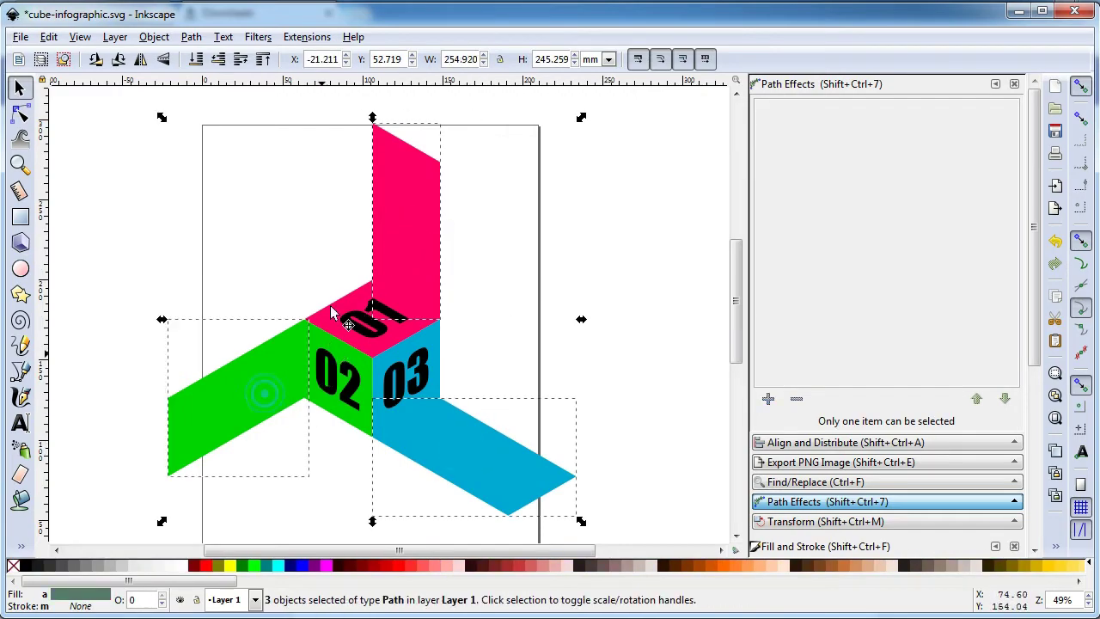
click(160, 37)
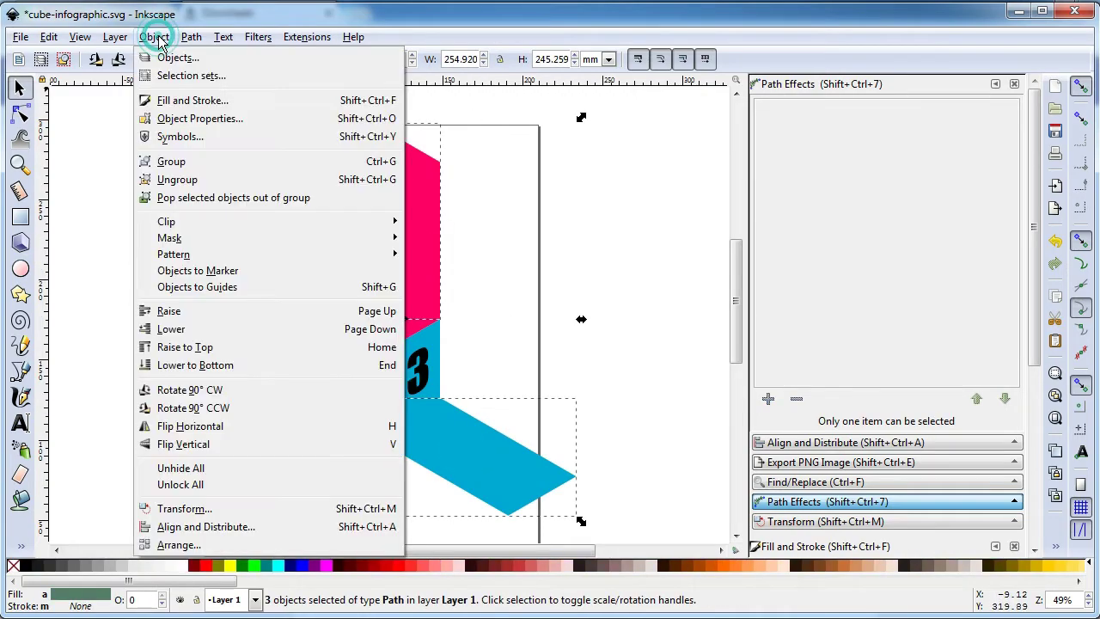
click(206, 366)
click(532, 318)
key(ctrl+s)
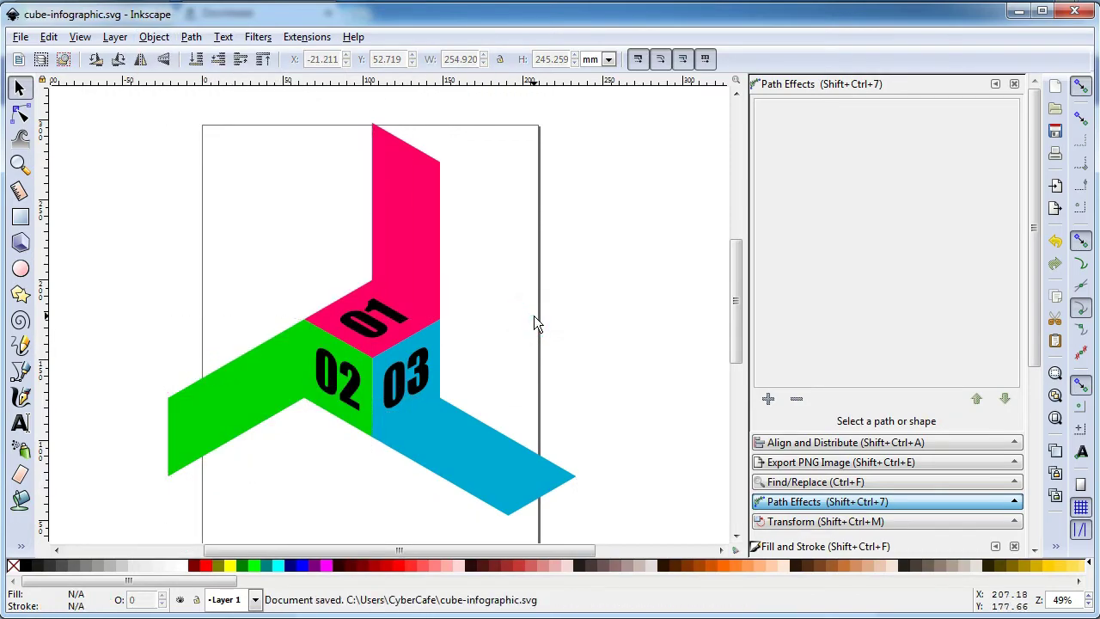
key(ctrl+s)
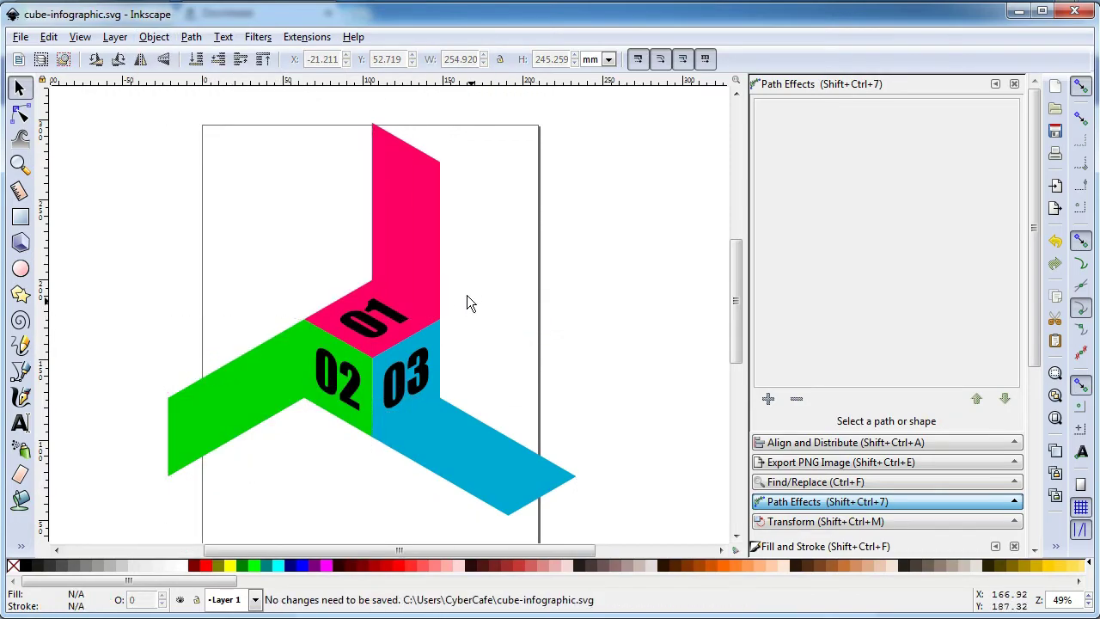
- Duplicate the pink, blue and green arms in place
click(416, 263)
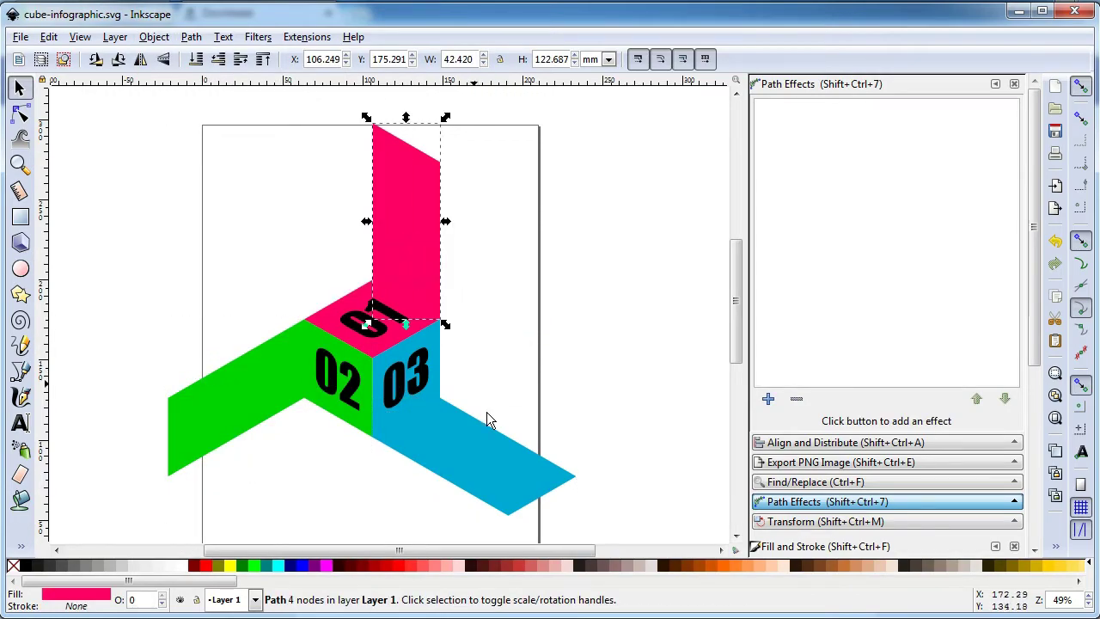
shift+click(468, 456)
shift+click(248, 412)
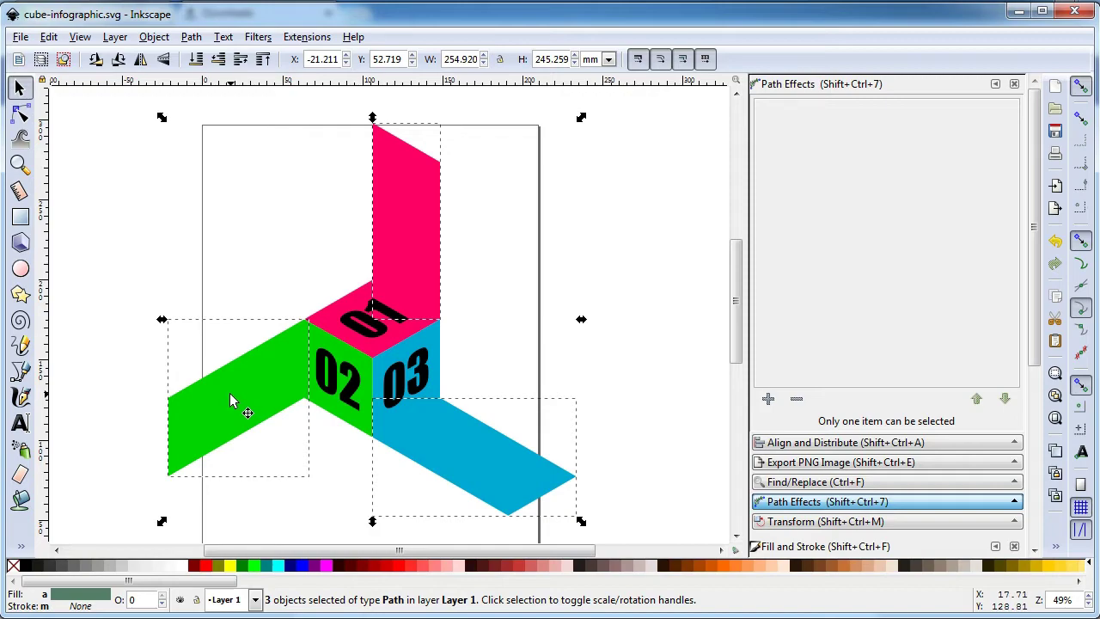
right_click(230, 401)
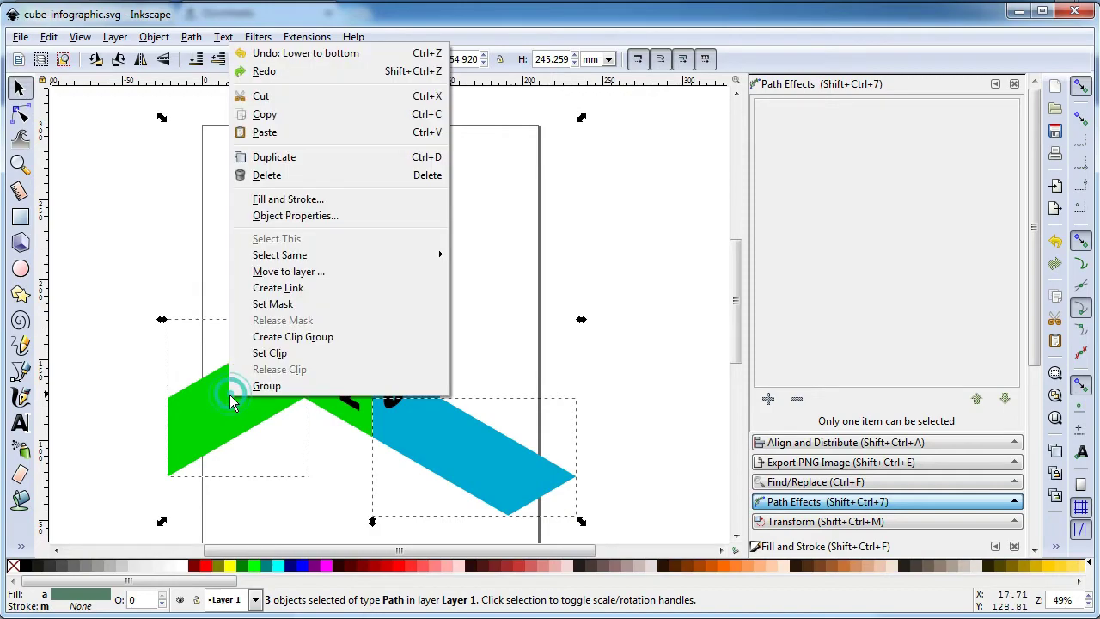
click(277, 158)
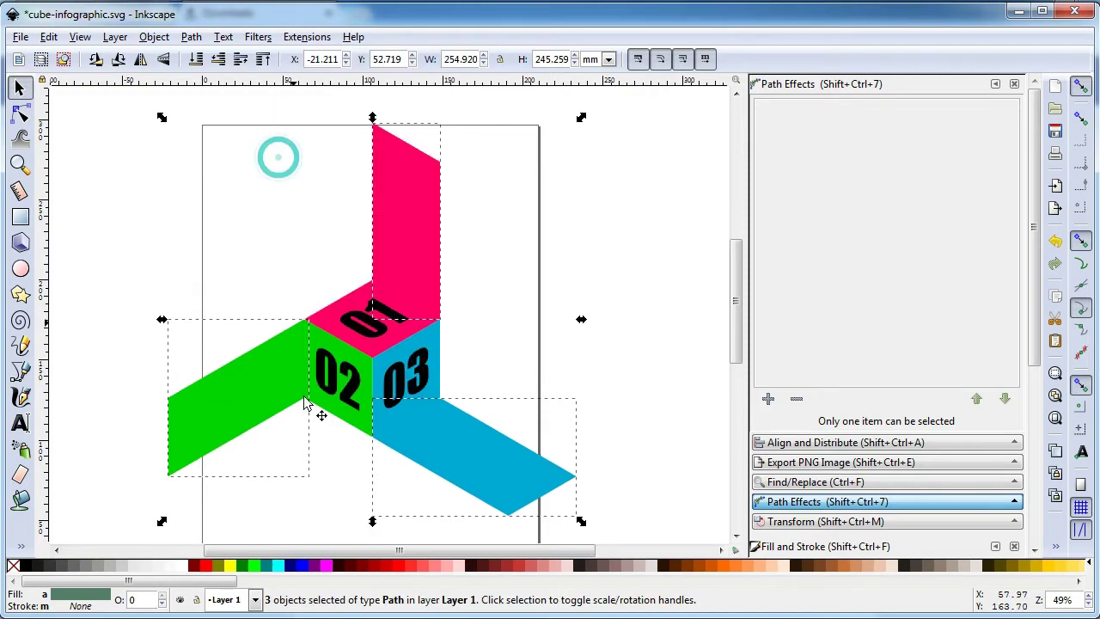
- Raise the cube faces and numbers to the top, above the arm copies
click(288, 258)
drag(271, 238, 475, 456)
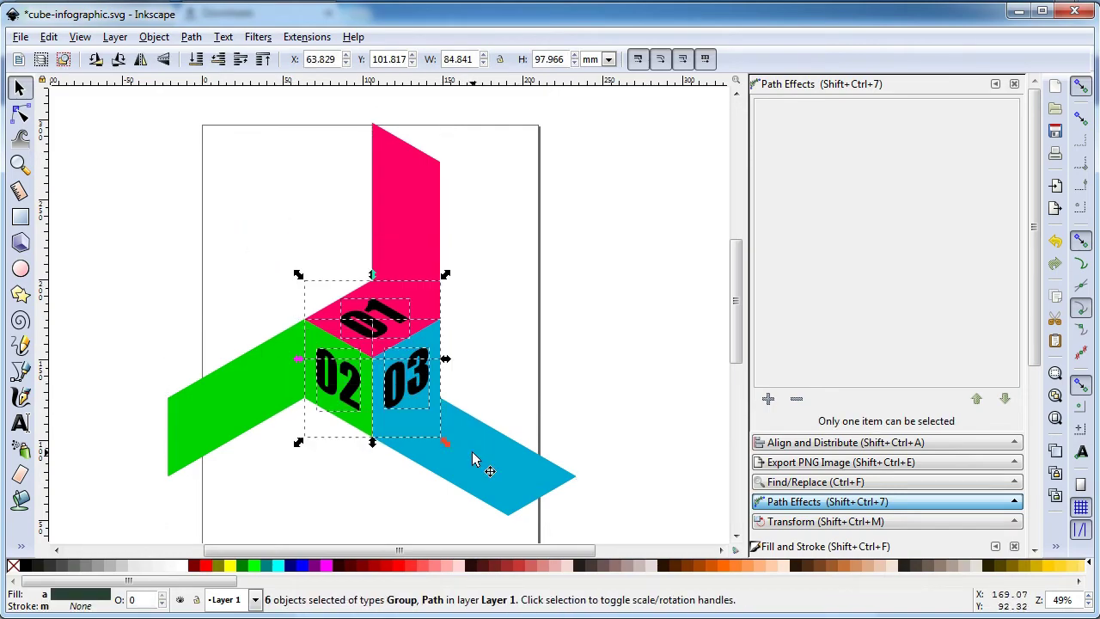
click(153, 37)
click(204, 344)
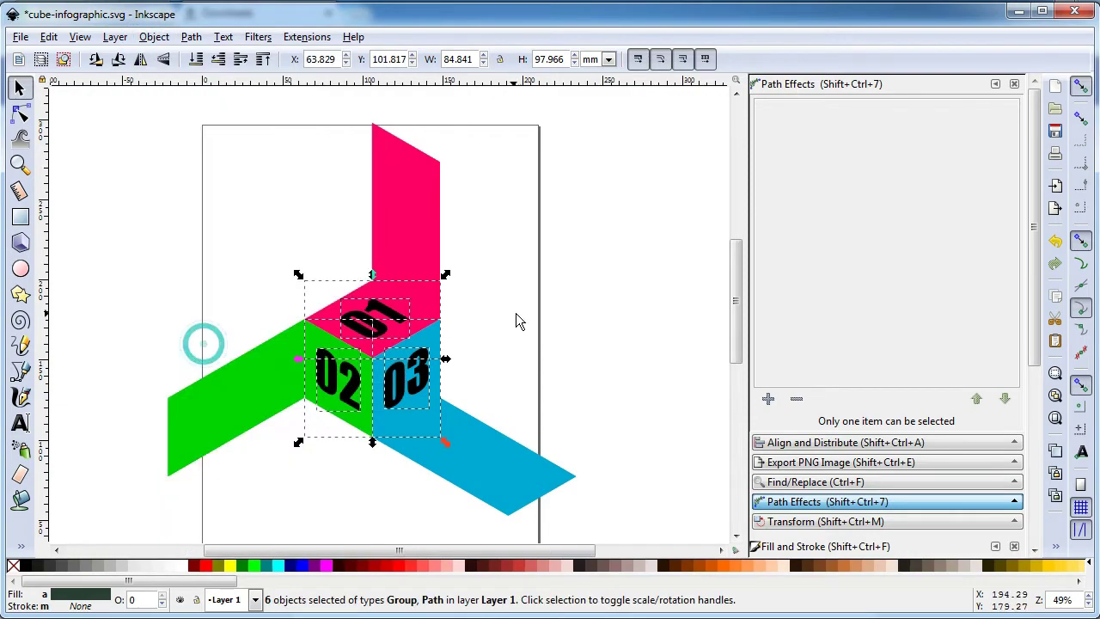
click(544, 300)
click(418, 241)
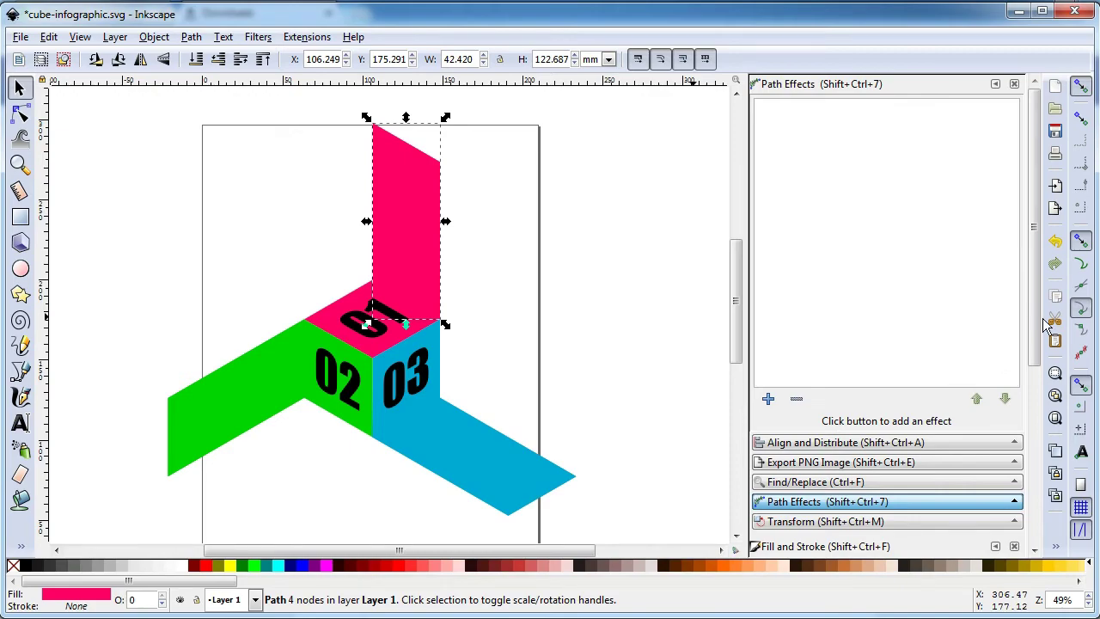
- Raise the CMYK K value on each arm copy: pink to deep maroon, blue to dark teal, green to dark green
mouse_move(1034, 326)
mouse_down()
mouse_move(1030, 526)
mouse_move(1027, 506)
mouse_up()
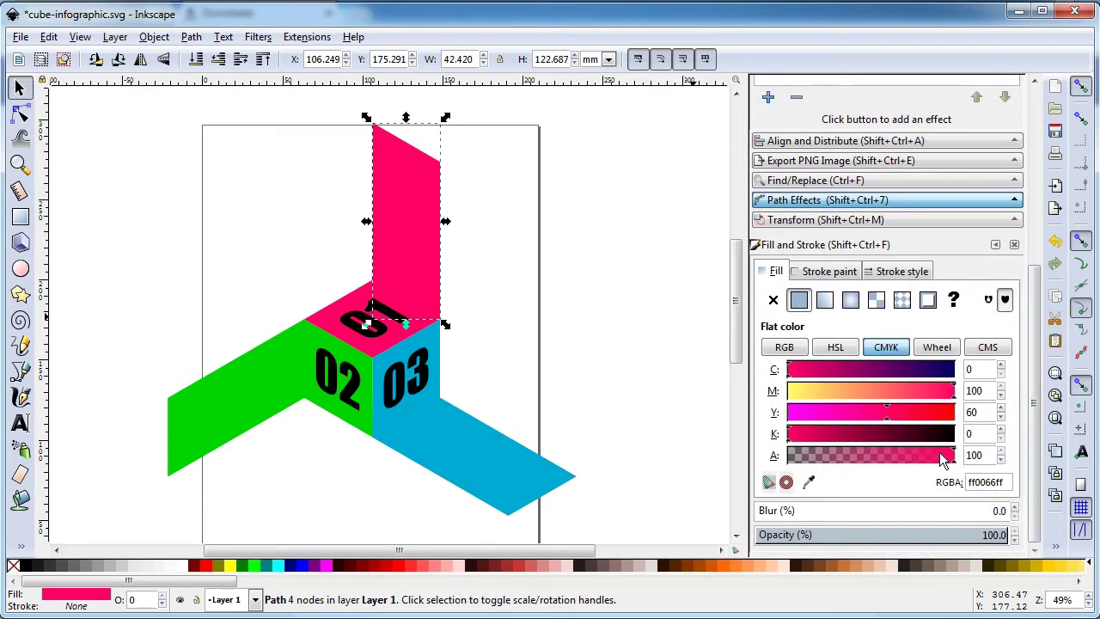
drag(840, 433, 902, 436)
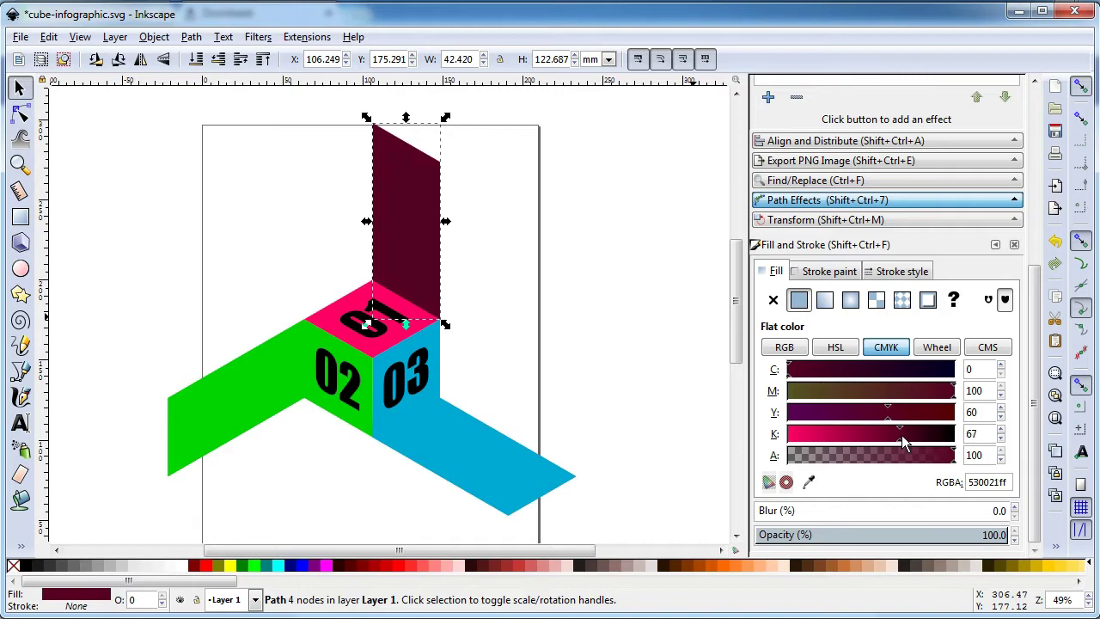
click(457, 446)
mouse_move(849, 433)
mouse_down()
mouse_move(896, 436)
mouse_move(864, 434)
mouse_move(887, 440)
mouse_up()
click(235, 401)
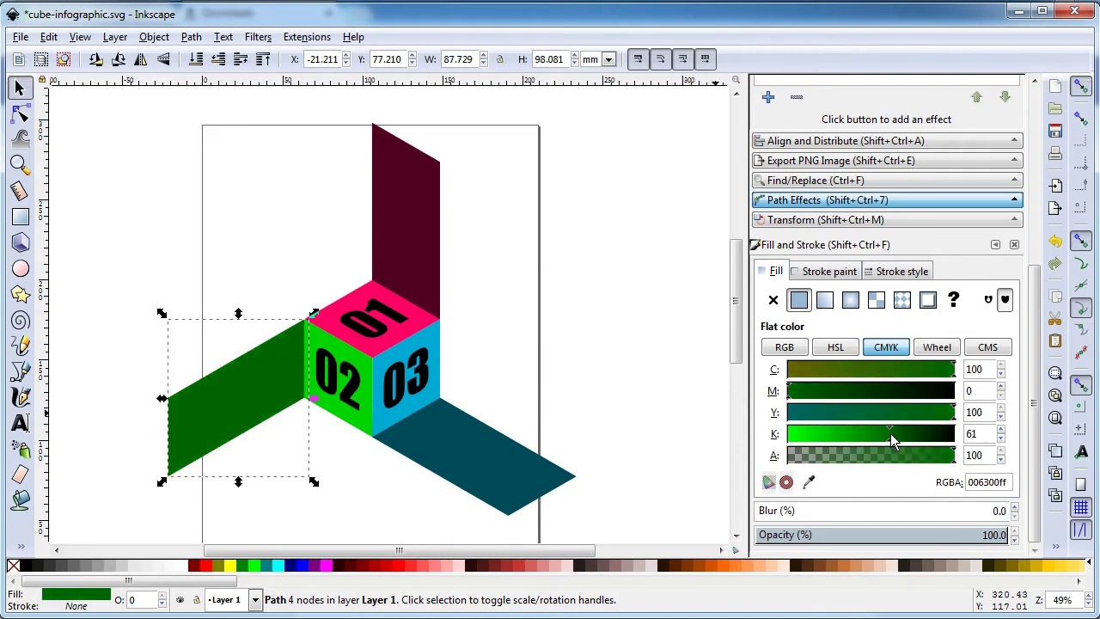
click(559, 336)
click(421, 253)
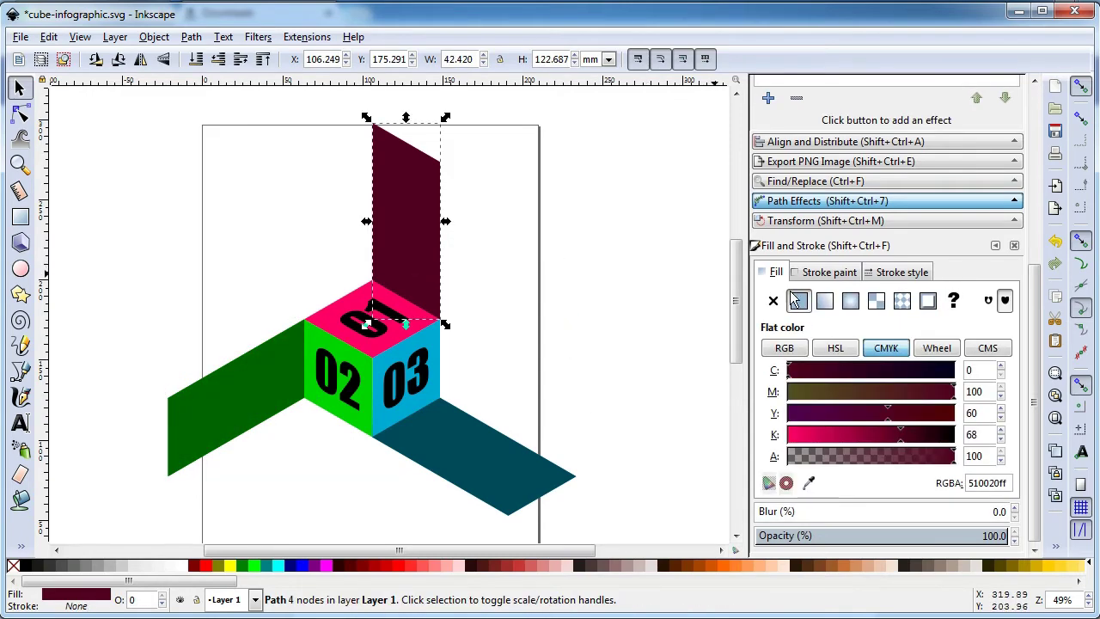
- Give the maroon upper arm a linear gradient that fades to transparent toward the cube
click(825, 300)
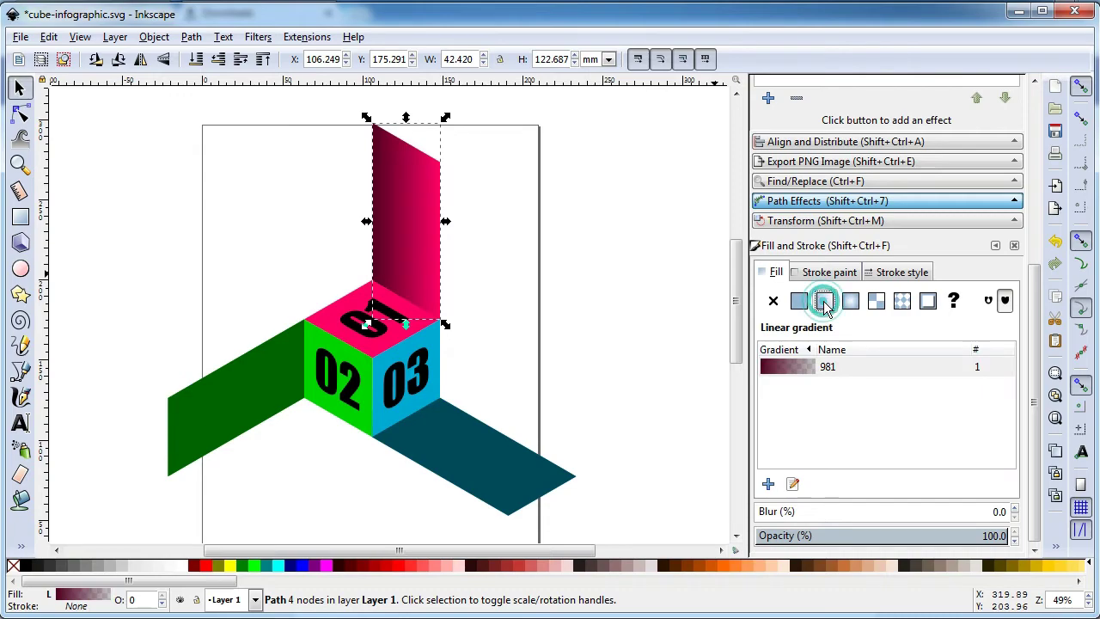
click(792, 485)
drag(378, 225, 409, 318)
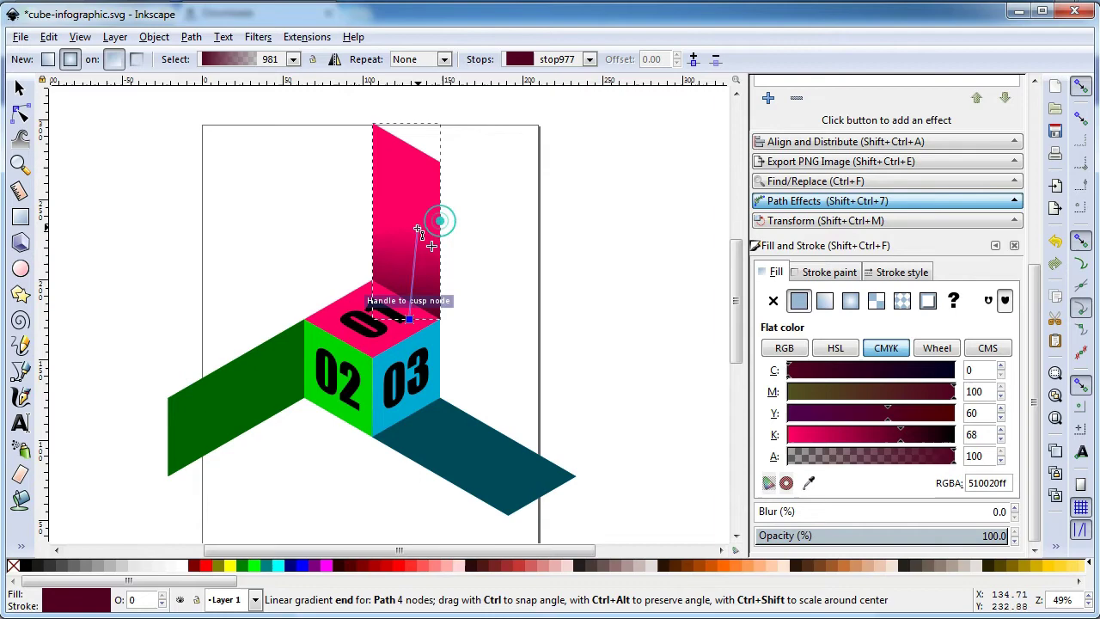
drag(418, 230, 421, 261)
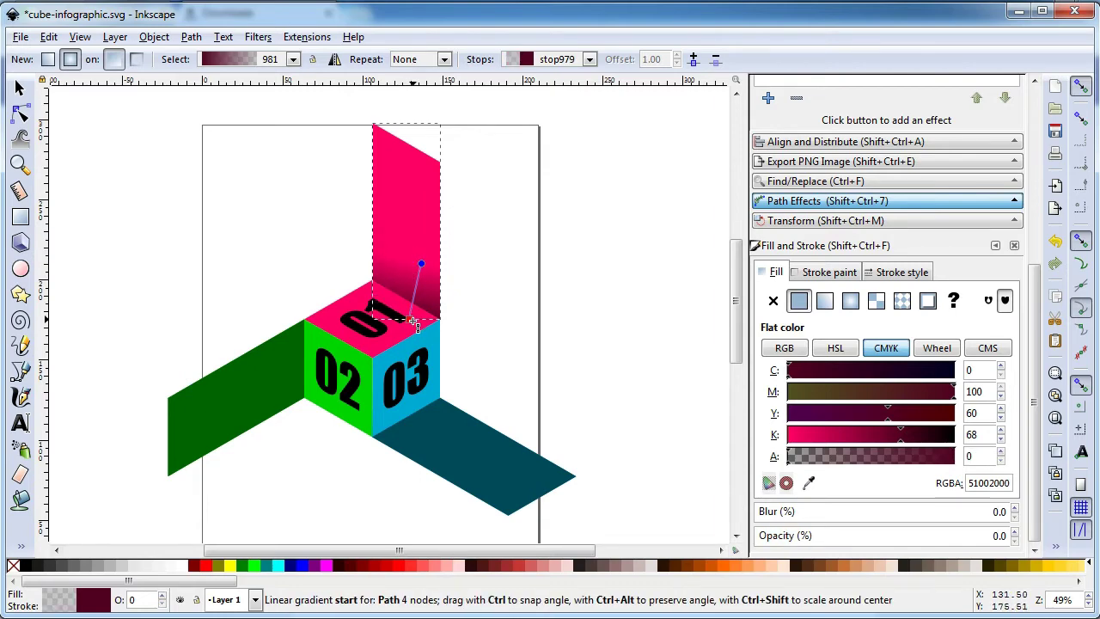
drag(409, 319, 374, 340)
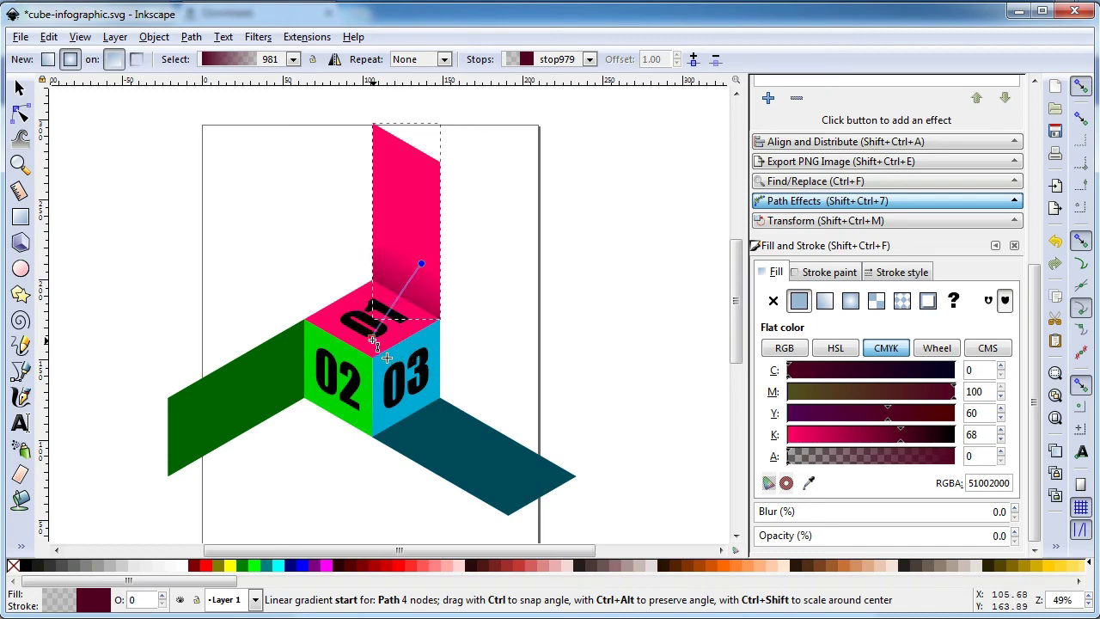
key(Escape)
- Apply a linear gradient to the dark green arm, fading toward the cube edge
click(274, 386)
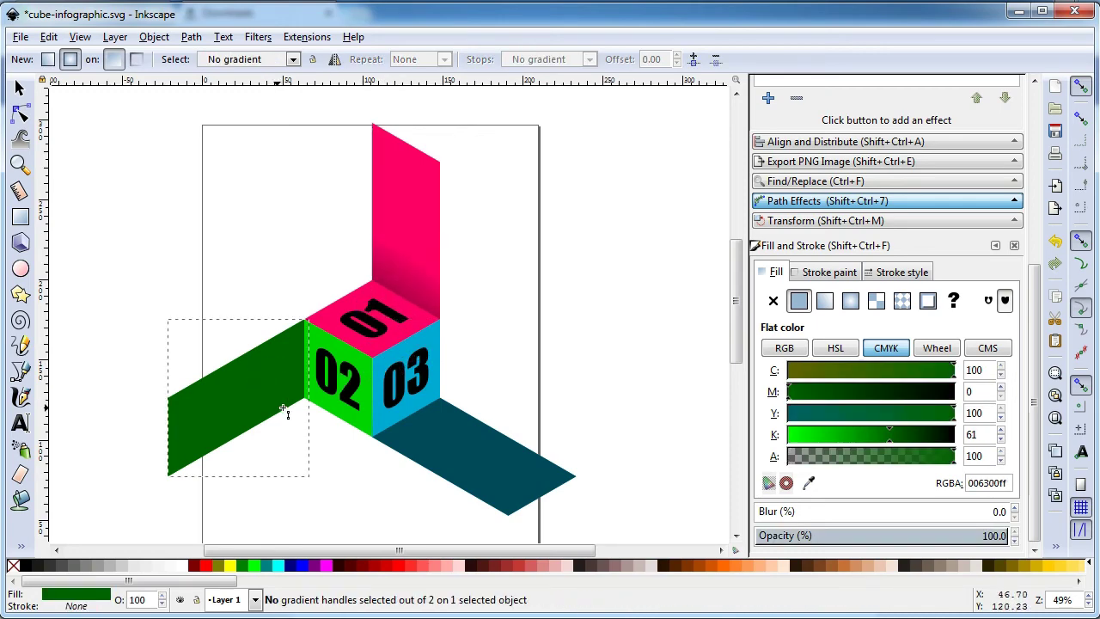
click(824, 300)
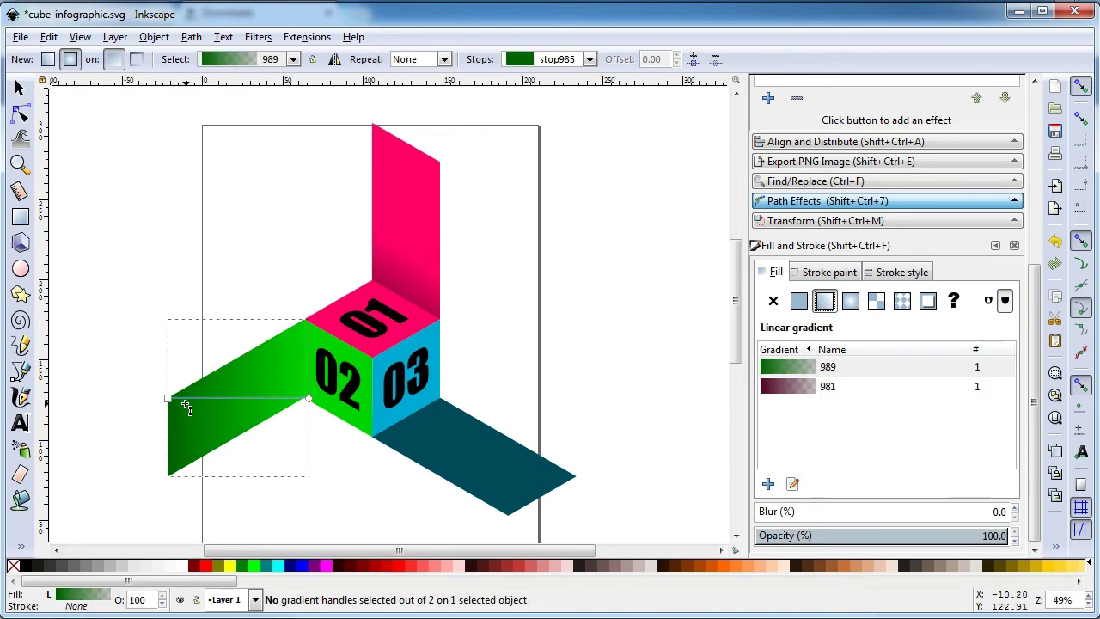
drag(167, 398, 331, 359)
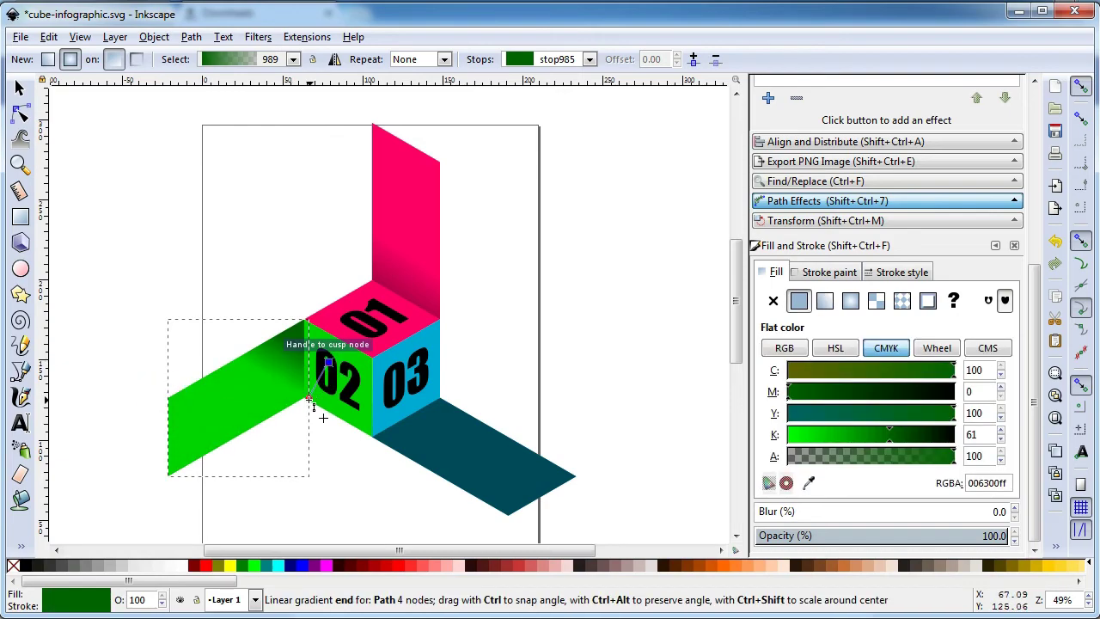